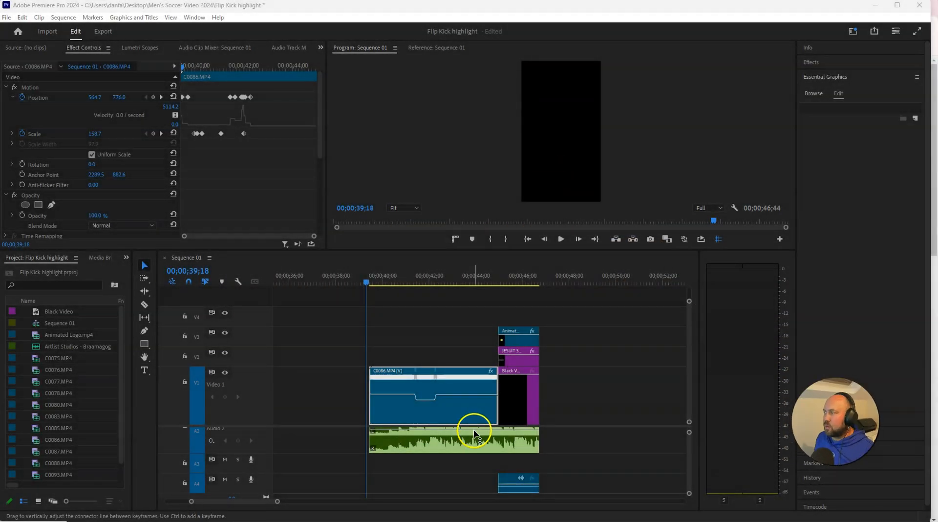
# - Mark an In point at 00;00;39;27 and an Out point at 00;00;46;41 around the highlight in Sequence 01
pyautogui.click(370, 287)
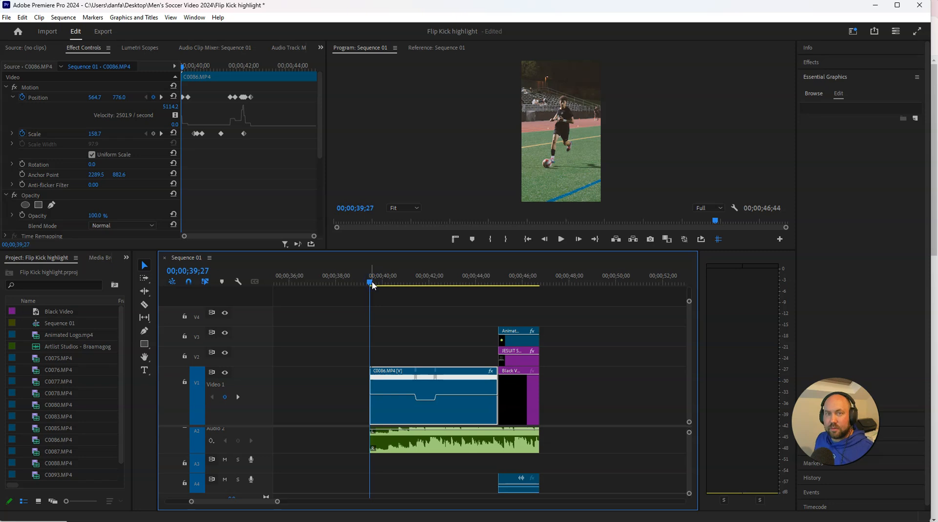
pyautogui.press('i')
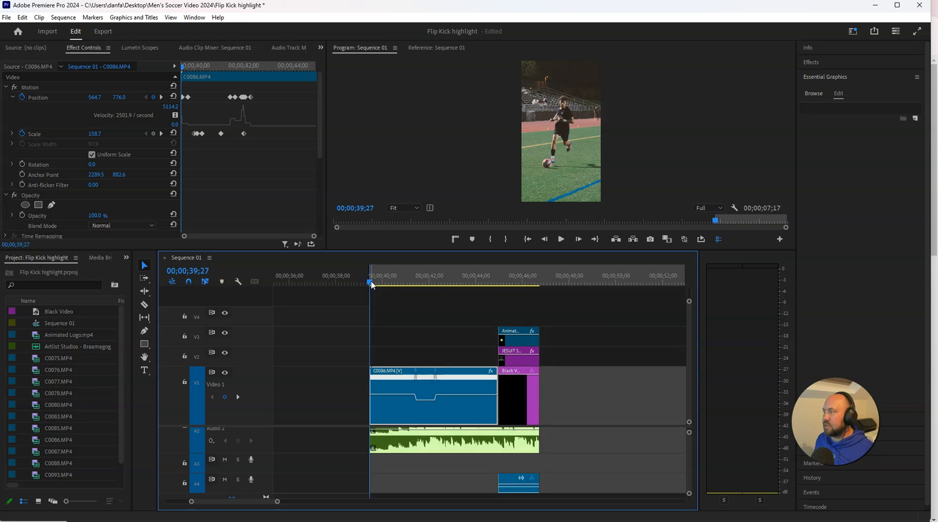
pyautogui.moveTo(371, 283); pyautogui.dragTo(539, 281)
pyautogui.press('o')
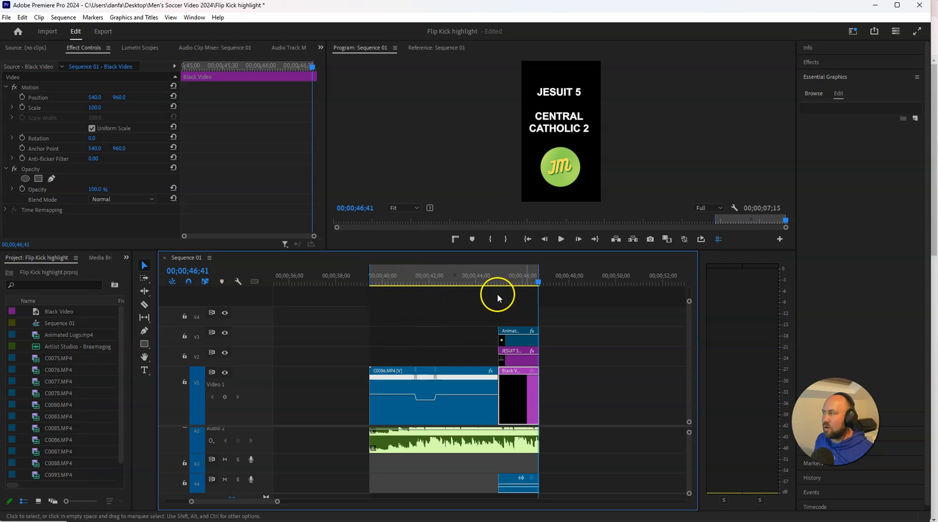
pyautogui.moveTo(538, 282); pyautogui.dragTo(370, 275)
pyautogui.click(375, 299)
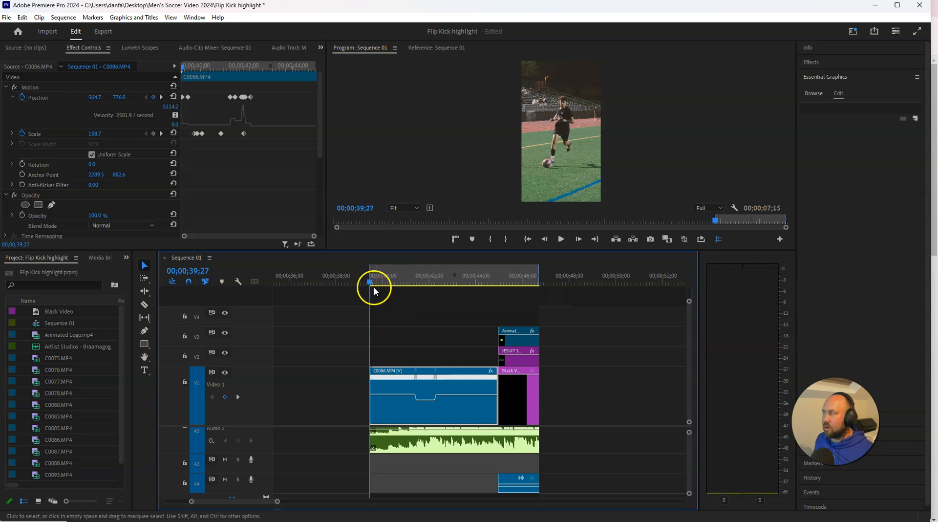
pyautogui.click(537, 281)
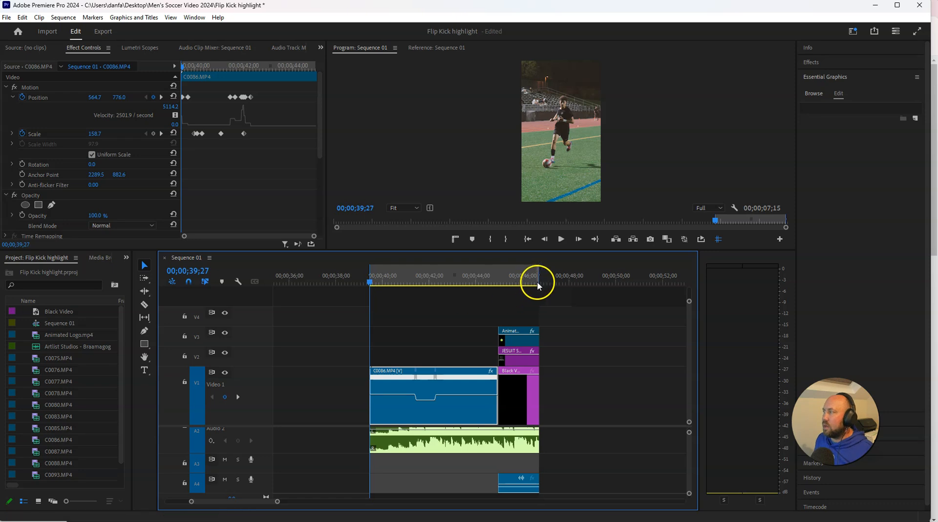
pyautogui.moveTo(538, 282); pyautogui.dragTo(540, 282)
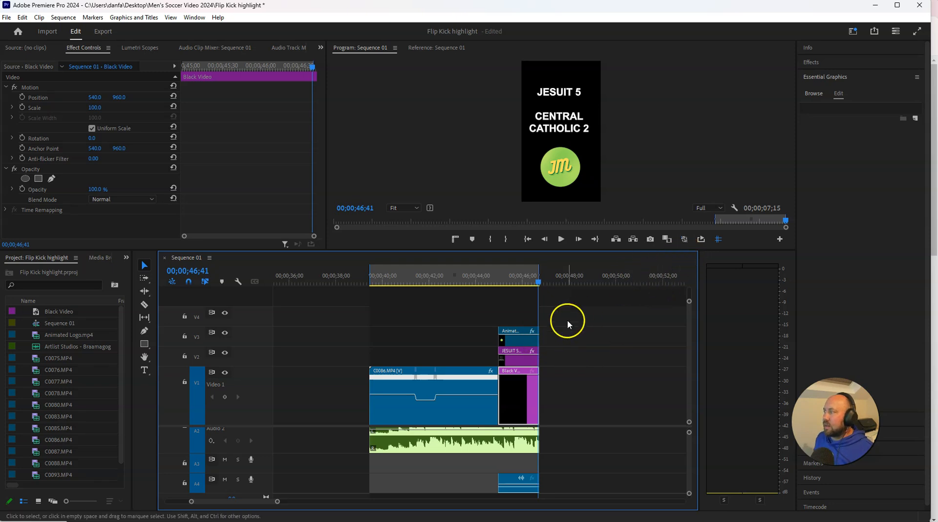
# - Enable loop playback and play across the Out point to check that the marked range repeats
pyautogui.click(701, 239)
pyautogui.click(532, 282)
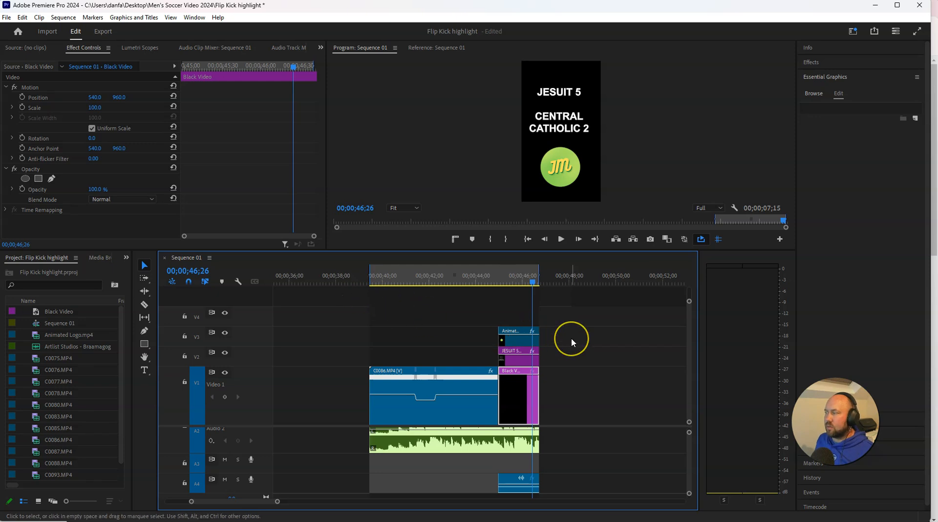
pyautogui.press('space')
pyautogui.press('space')
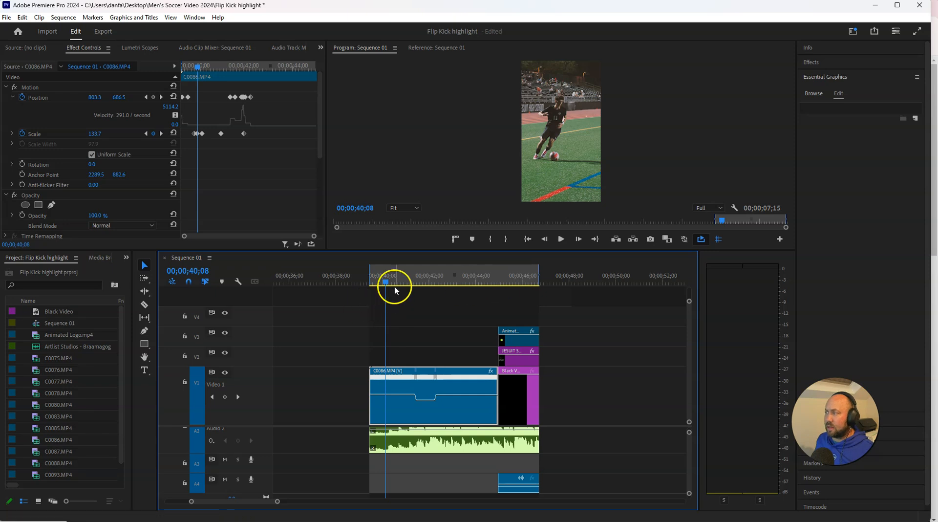
pyautogui.click(367, 301)
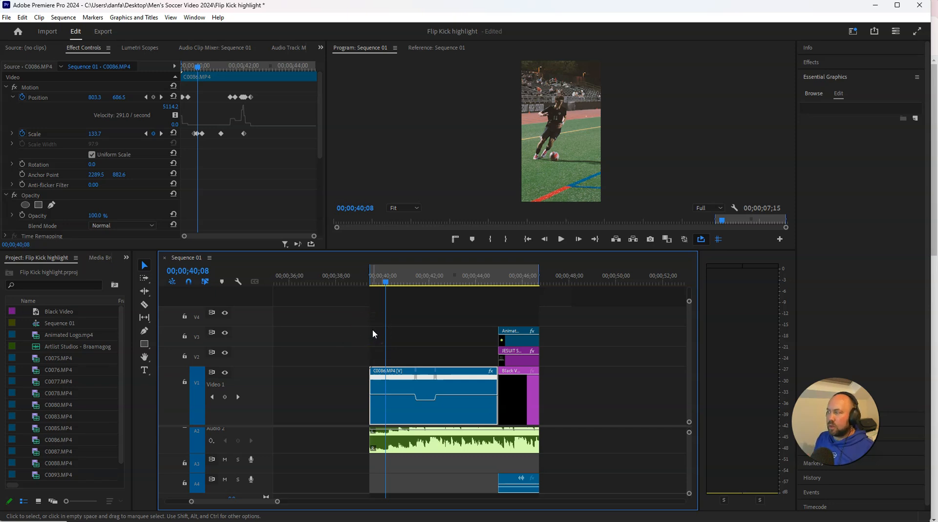
# - Create a new sequence named Sequence 02 with the HD 1080p 59.94 fps preset
pyautogui.click(63, 19)
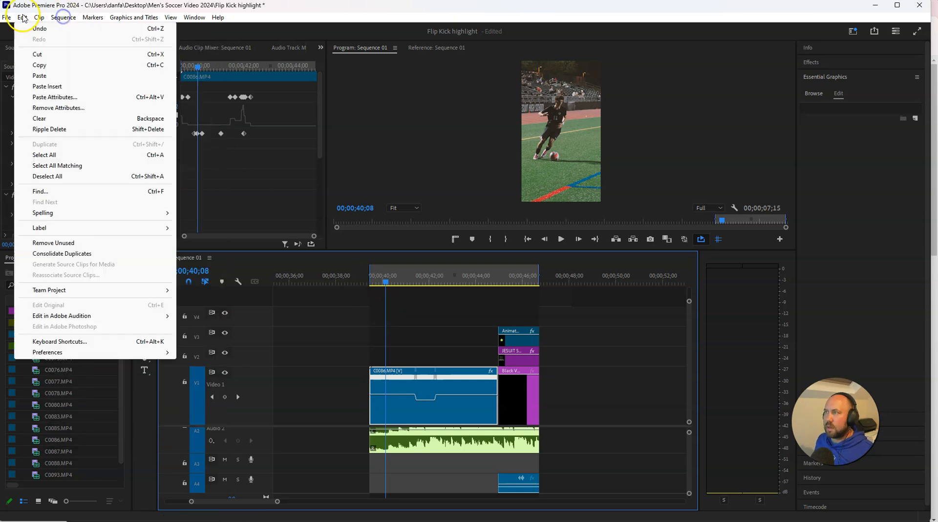
pyautogui.moveTo(8, 21)
pyautogui.moveTo(67, 29)
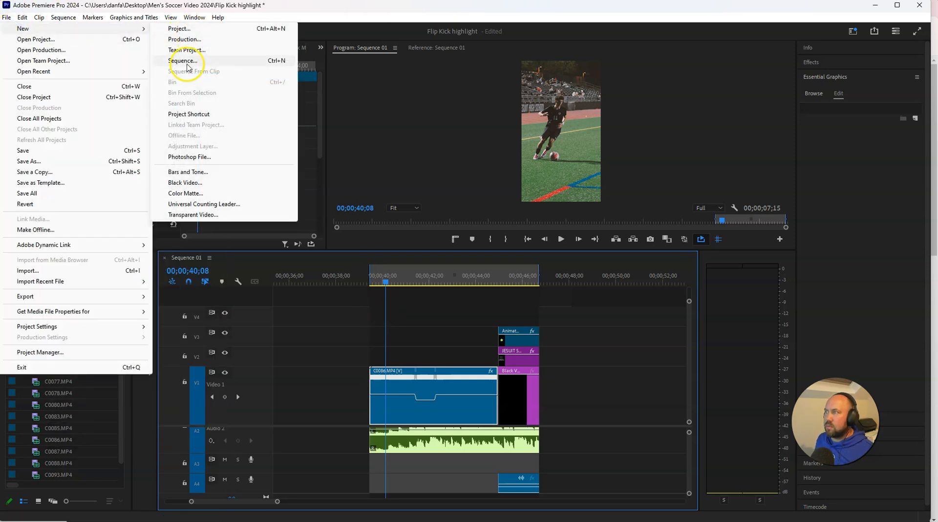
pyautogui.click(187, 61)
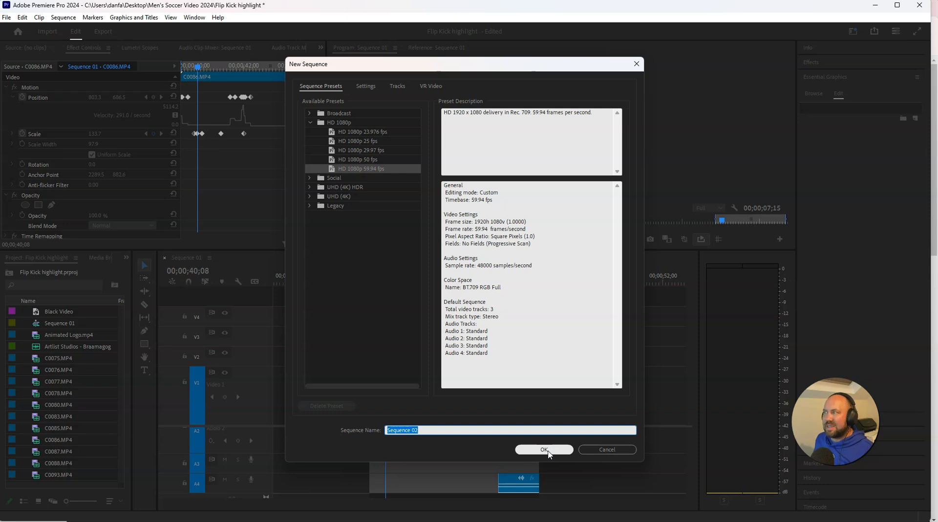
pyautogui.click(543, 449)
pyautogui.click(245, 261)
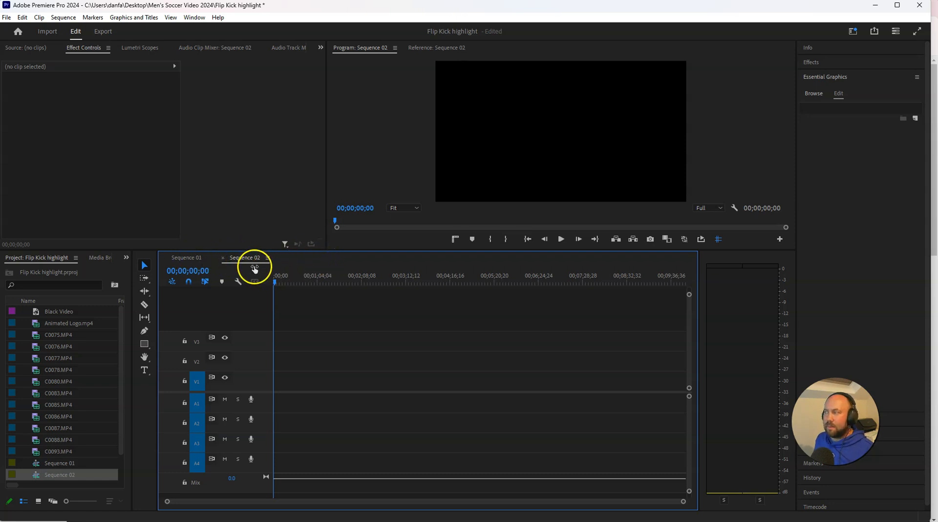
# - Switch to Sequence 01 and examine which source clip the highlight uses on the main video track
pyautogui.click(190, 257)
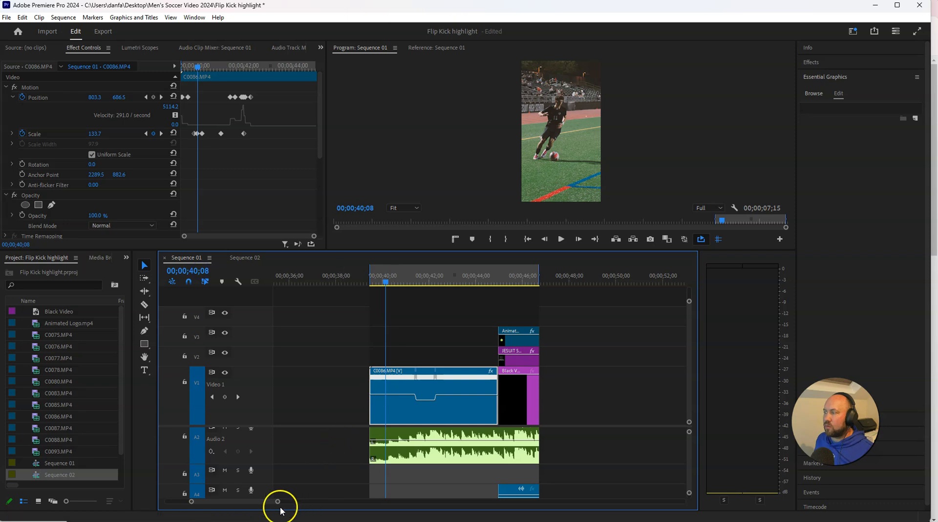
pyautogui.moveTo(264, 501)
pyautogui.mouseDown()
pyautogui.moveTo(211, 501)
pyautogui.moveTo(268, 502)
pyautogui.moveTo(251, 501)
pyautogui.mouseUp()
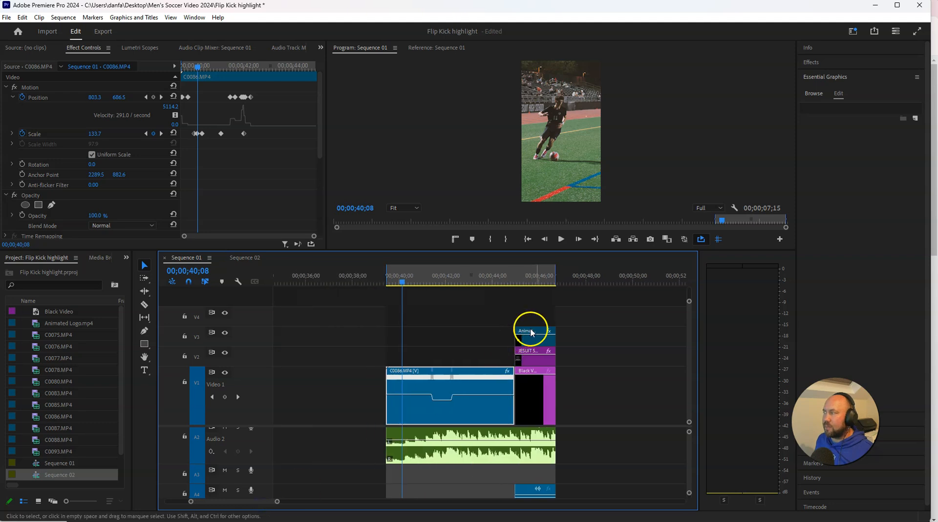
pyautogui.moveTo(548, 309); pyautogui.dragTo(470, 317)
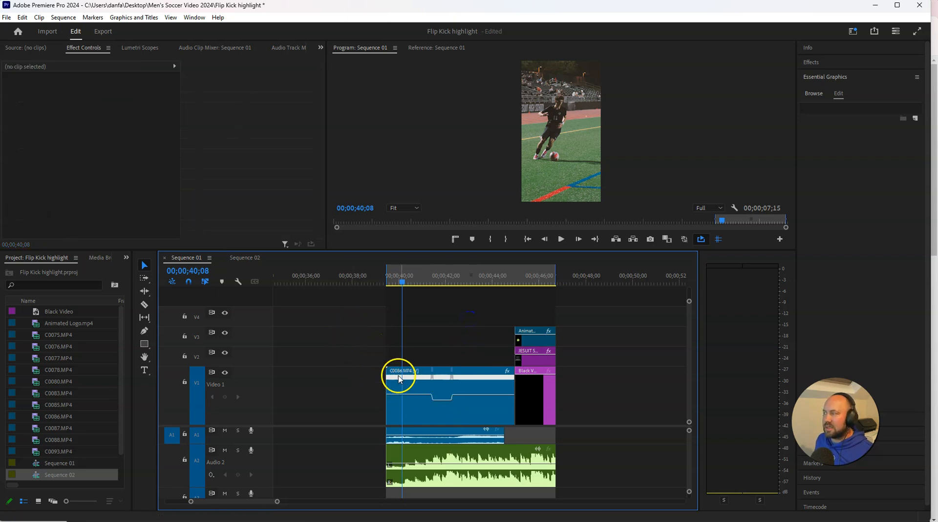
# - Place C0086.MP4 at the start of Sequence 02 and change the sequence settings to match the clip
pyautogui.click(246, 257)
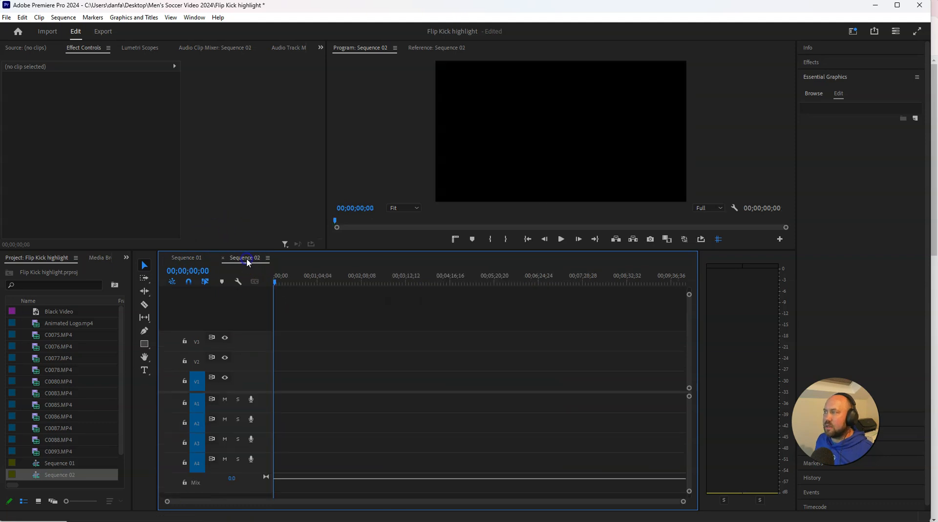
pyautogui.moveTo(58, 418); pyautogui.dragTo(278, 399)
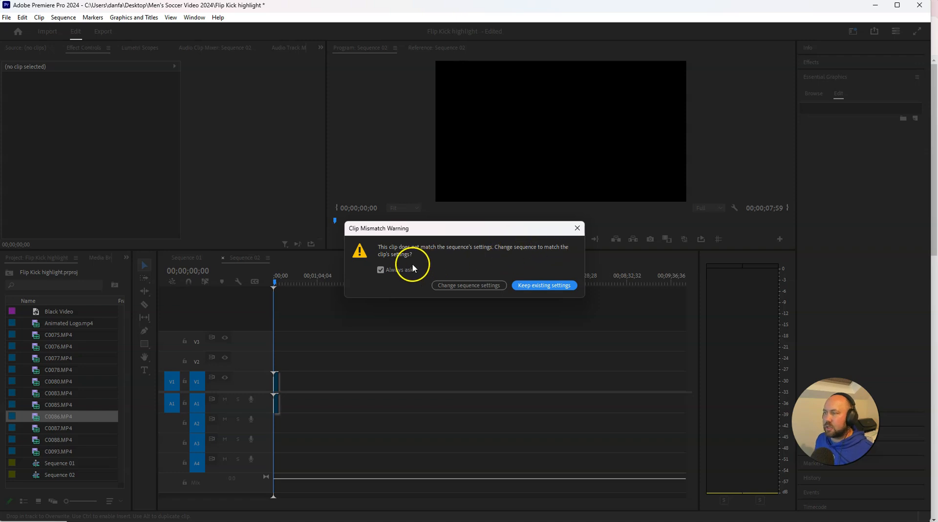
pyautogui.click(471, 287)
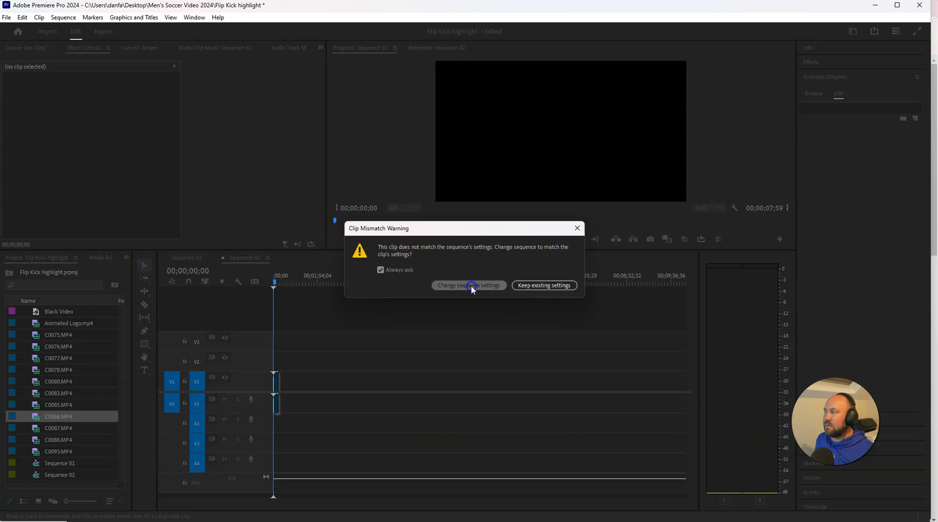
pyautogui.moveTo(682, 507); pyautogui.dragTo(462, 514)
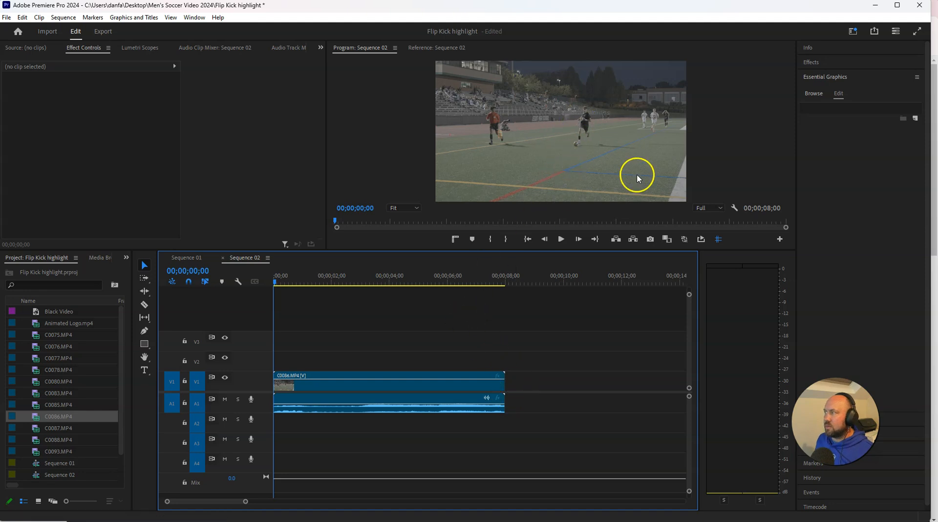
# - Enlarge the preview area and compare the framing of Sequence 01 with that of Sequence 02
pyautogui.moveTo(458, 248); pyautogui.dragTo(456, 335)
pyautogui.click(187, 347)
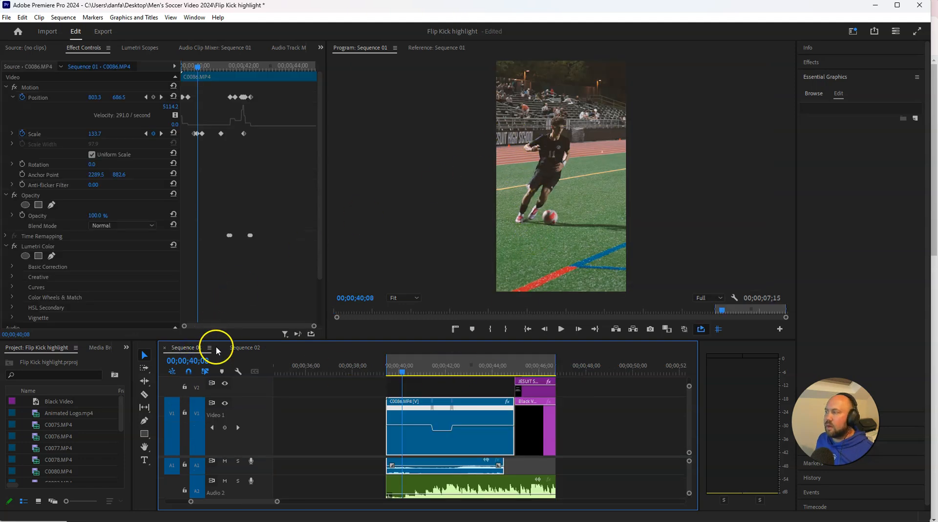
pyautogui.click(242, 348)
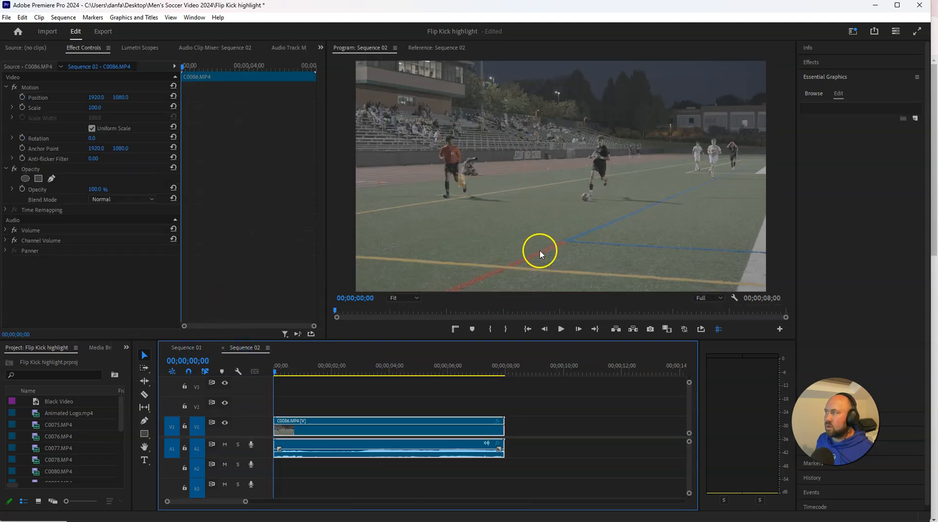
# - Check the frame size in Sequence 02's settings and close them without changes
pyautogui.click(57, 18)
pyautogui.click(61, 28)
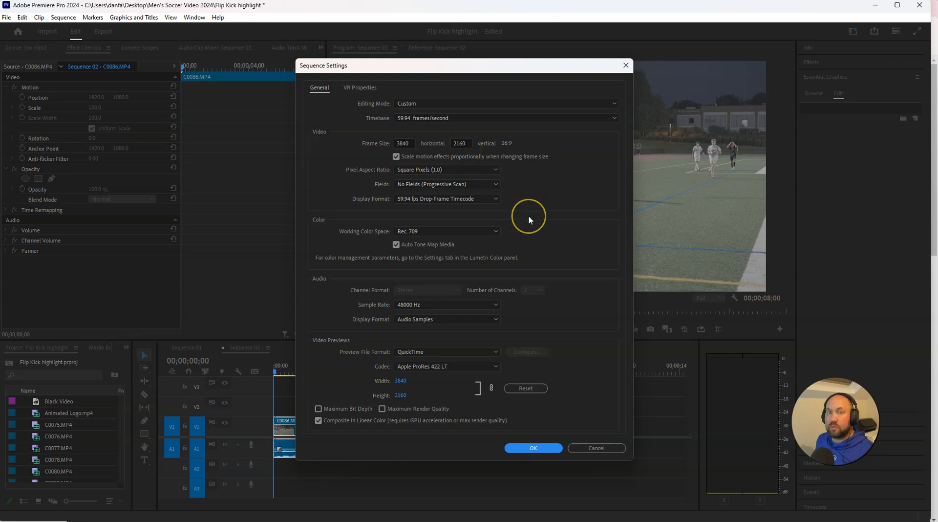
pyautogui.click(583, 452)
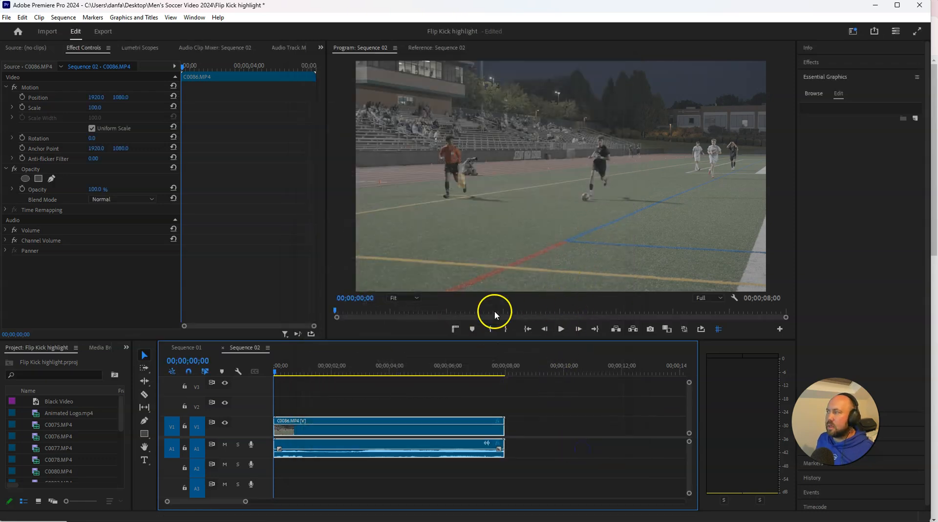
# - Play the clip in Sequence 02, mute audio track A1 and return the playhead to the start
pyautogui.press('space')
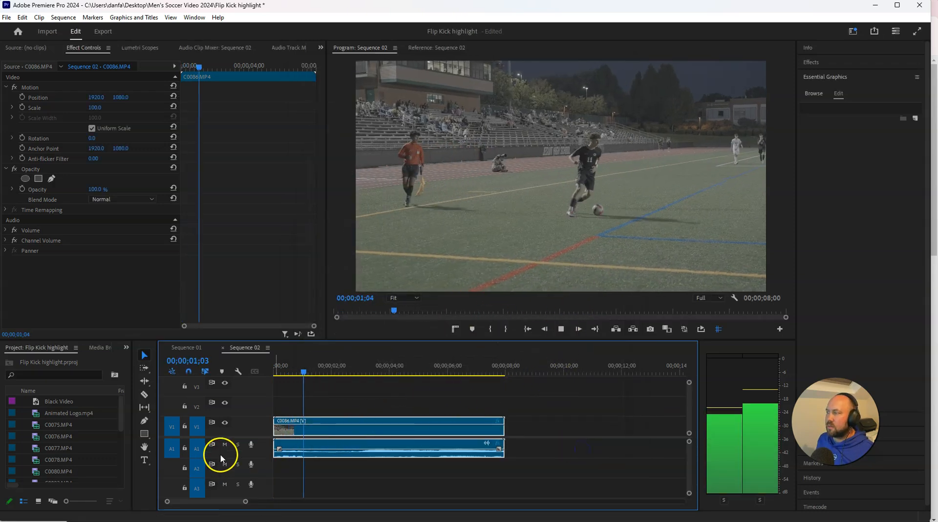
pyautogui.click(224, 444)
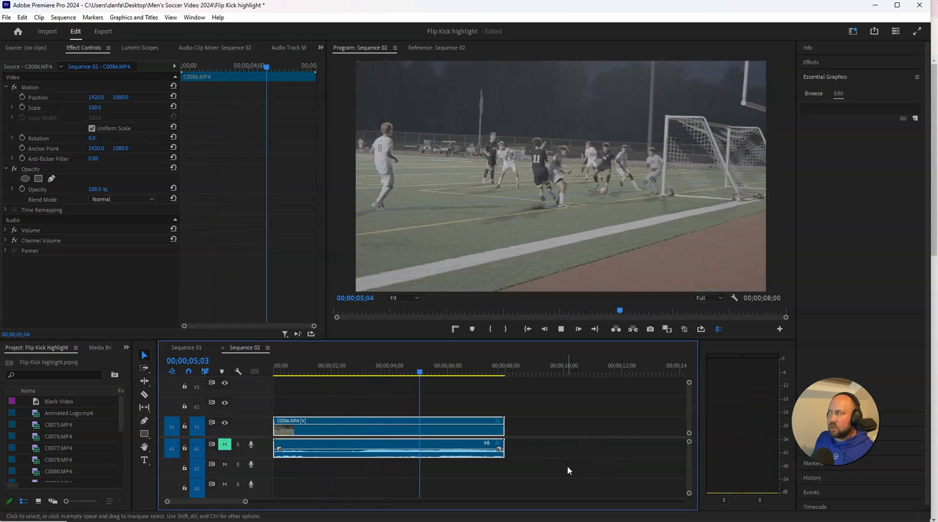
pyautogui.press('space')
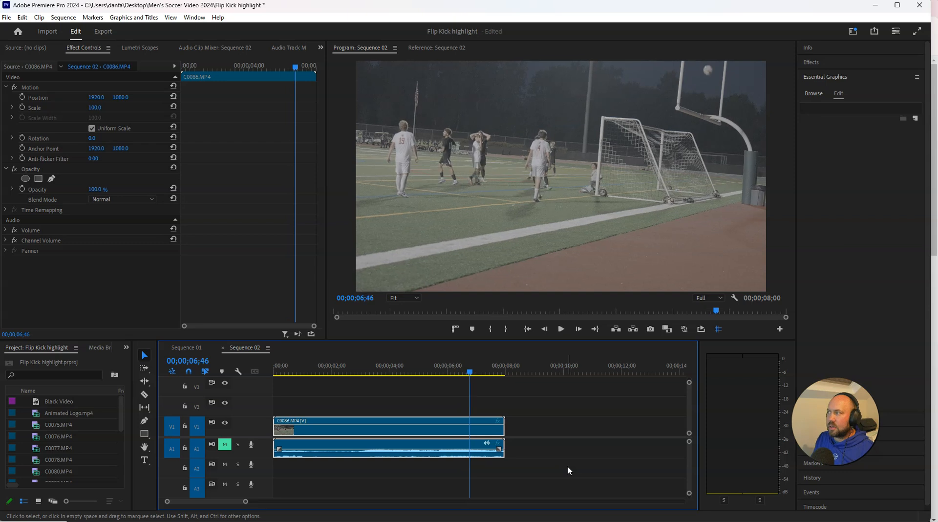
pyautogui.moveTo(468, 371); pyautogui.dragTo(261, 369)
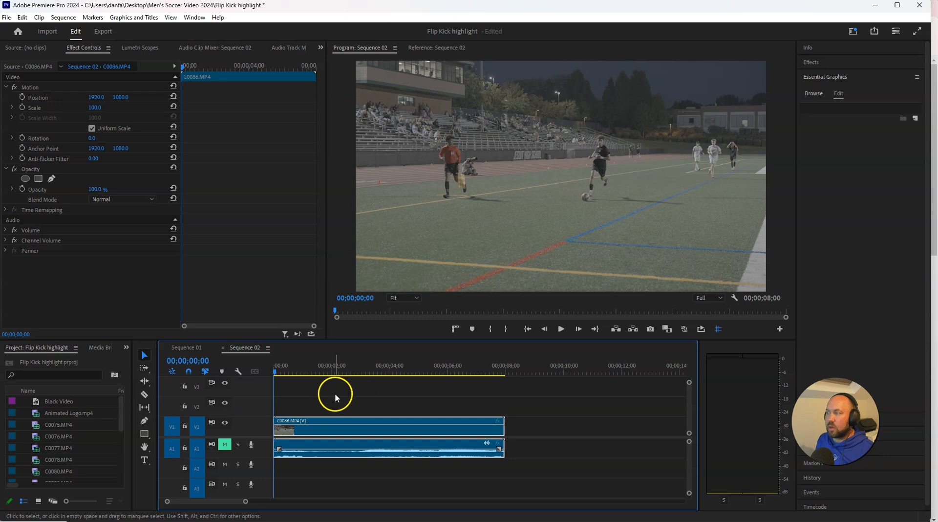
# - Mute audio tracks A1 and A2 in Sequence 01 and play the finished vertical highlight
pyautogui.click(187, 346)
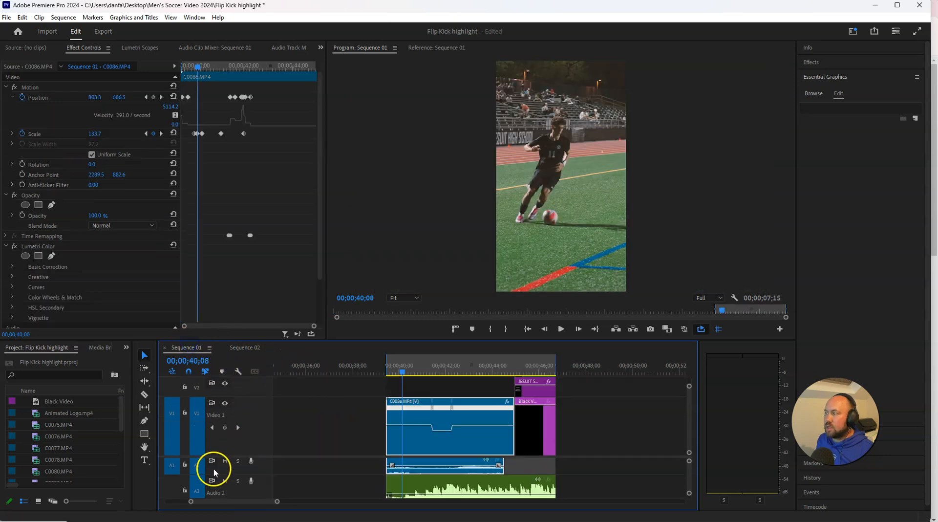
pyautogui.click(224, 461)
pyautogui.click(224, 481)
pyautogui.moveTo(402, 371); pyautogui.dragTo(391, 372)
pyautogui.press('space')
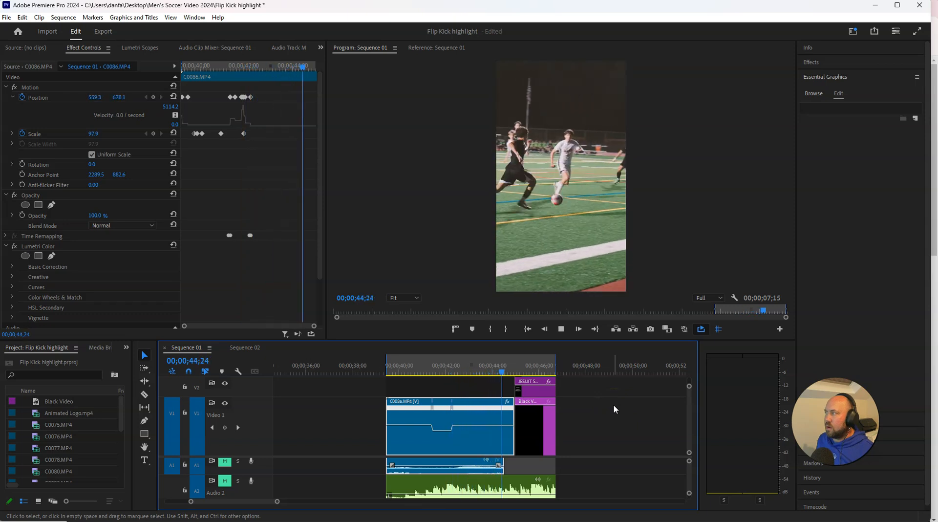
pyautogui.click(611, 391)
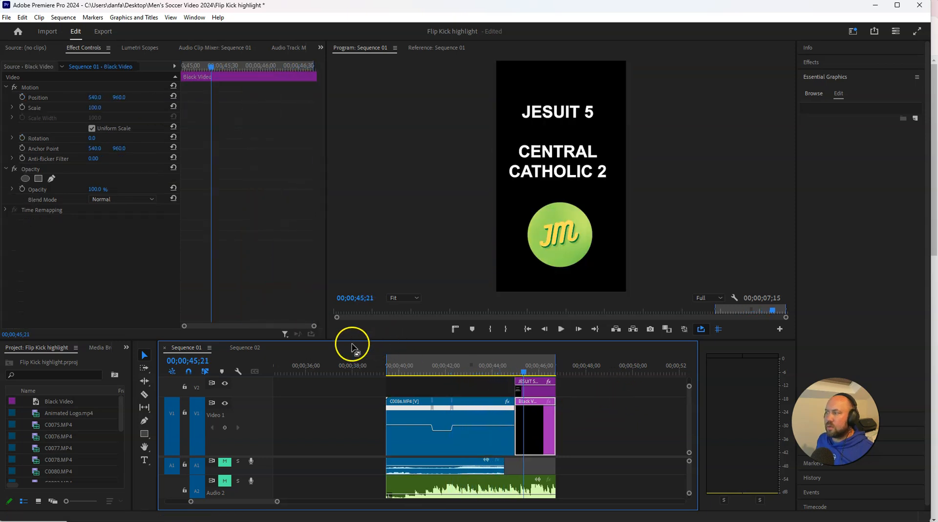
# - Set Sequence 02's frame size to 1080 horizontal by 1920 vertical and accept deleting its preview files
pyautogui.click(254, 347)
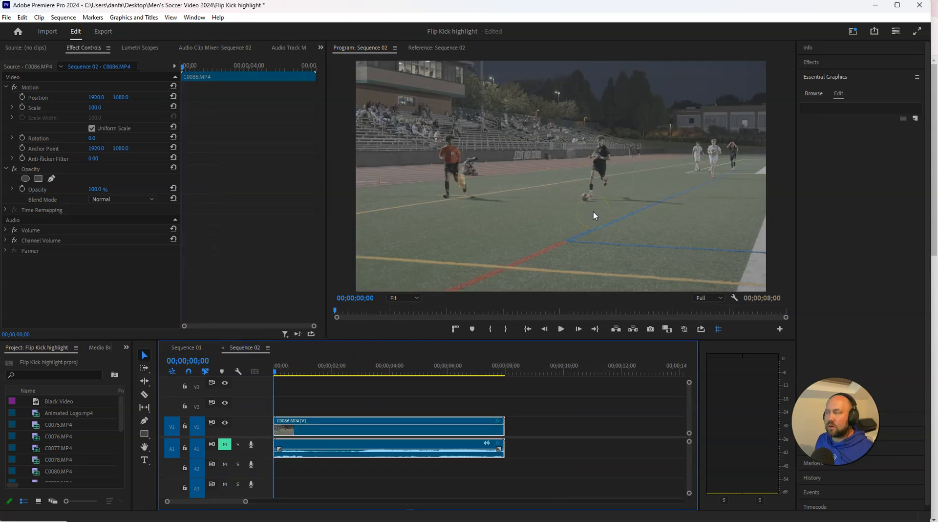
pyautogui.click(346, 448)
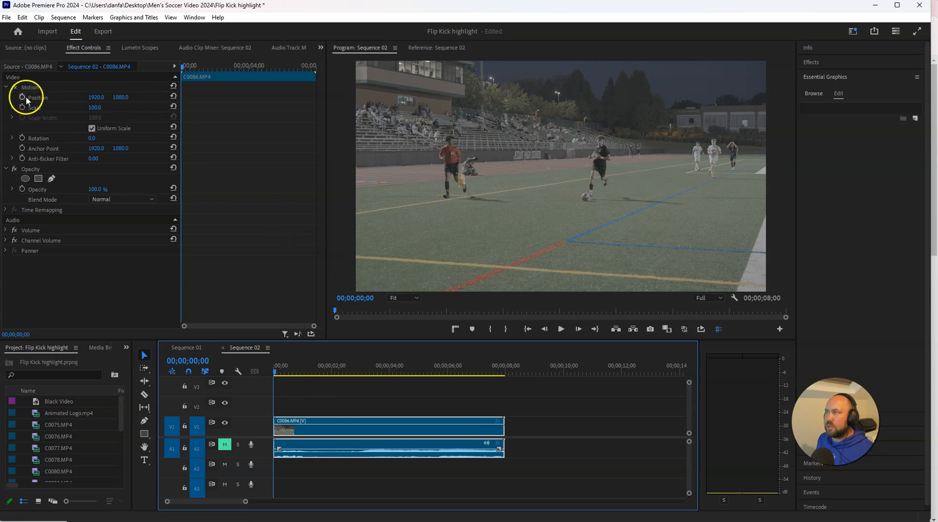
pyautogui.click(116, 230)
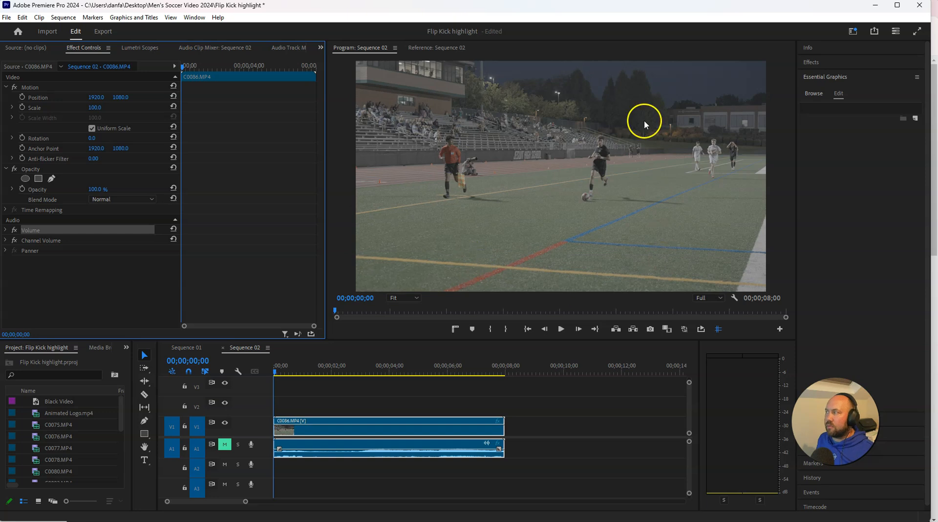
pyautogui.click(65, 18)
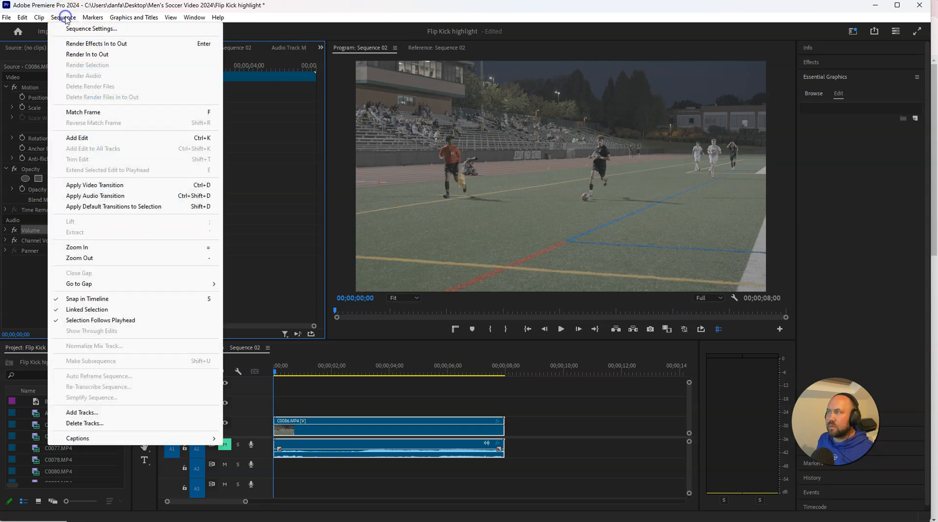
pyautogui.click(68, 28)
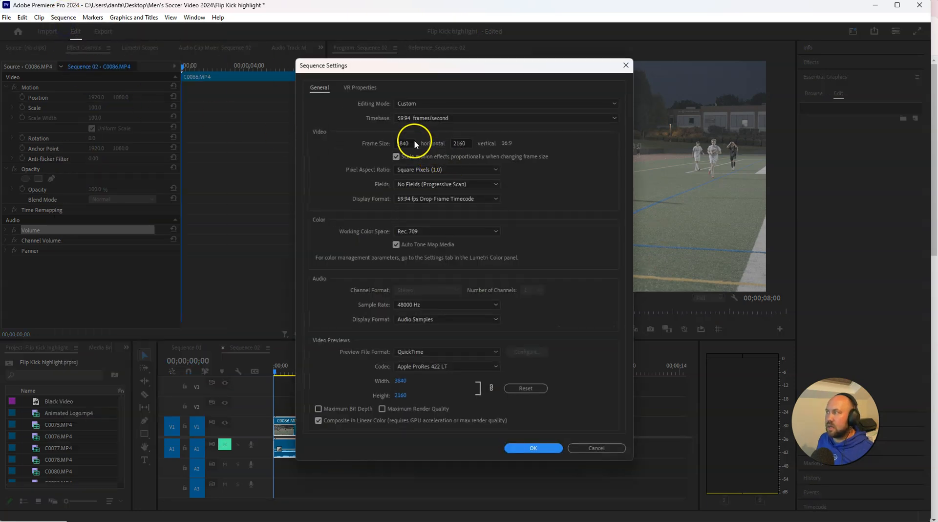
pyautogui.click(409, 142)
pyautogui.write('180')
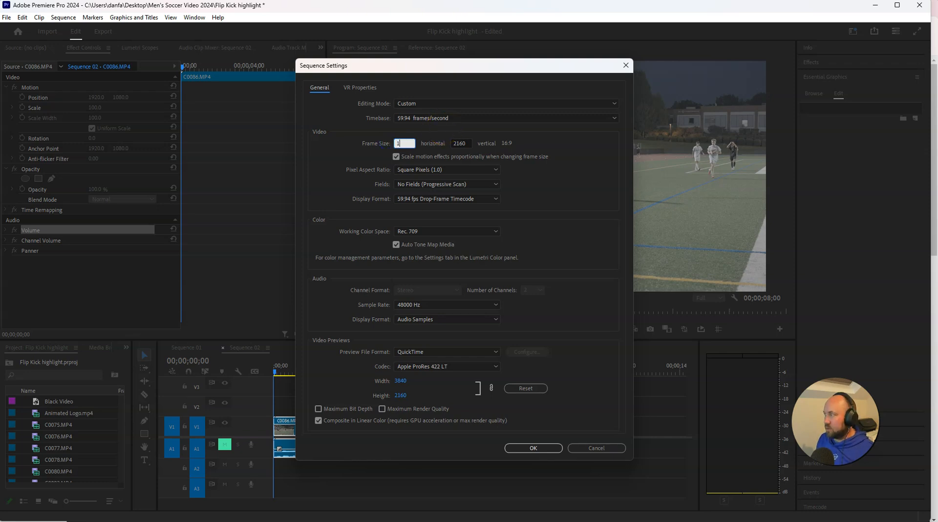
pyautogui.write('1920')
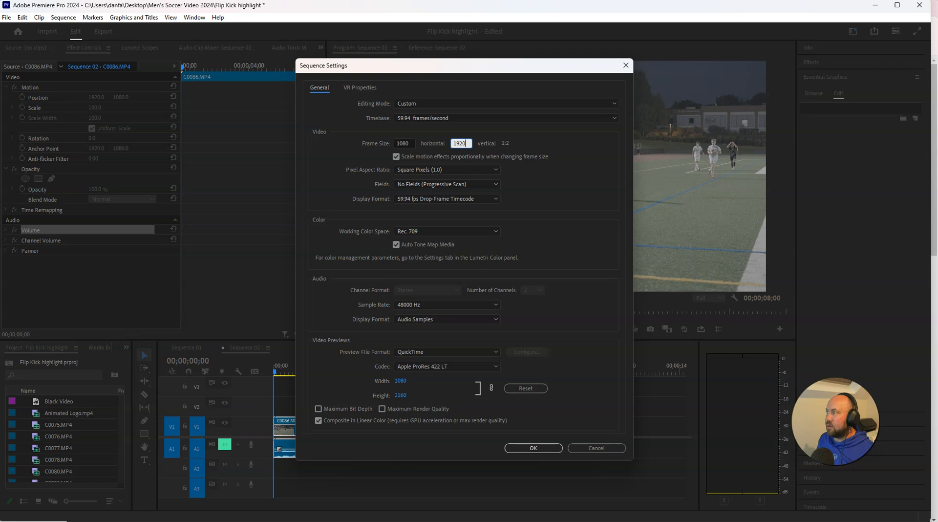
pyautogui.click(594, 158)
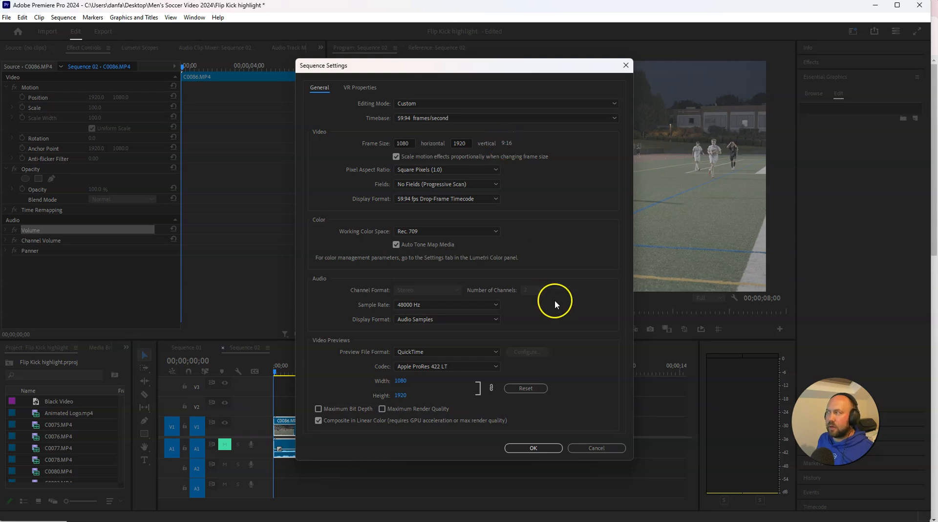
pyautogui.click(540, 446)
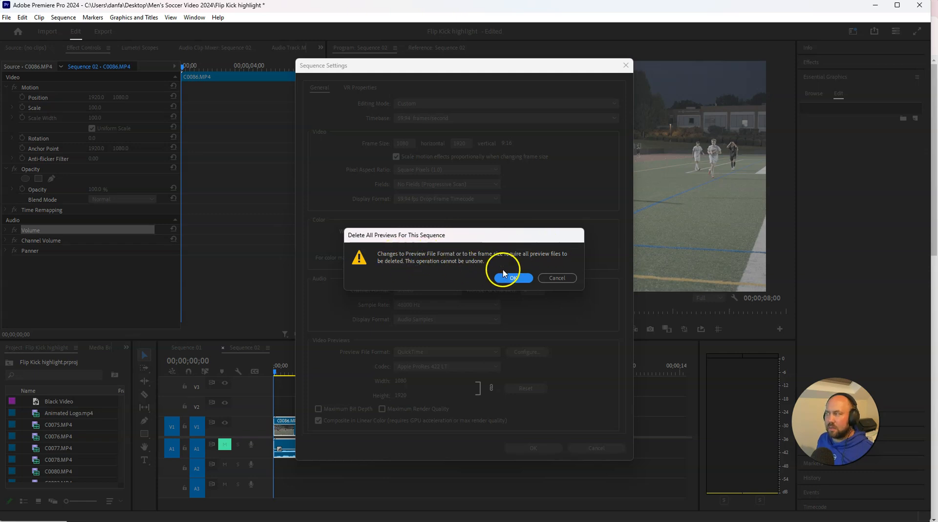
pyautogui.click(512, 278)
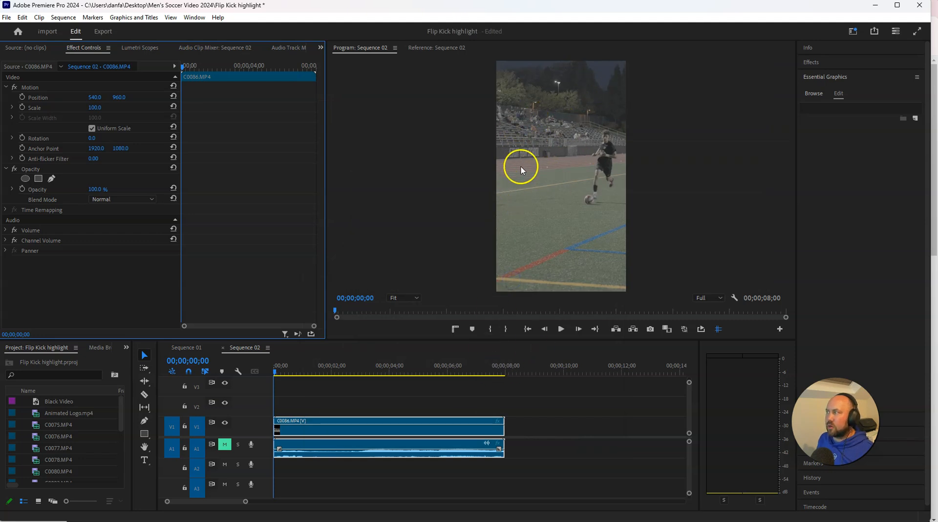
# - Enlarge the clip in Sequence 02 to about 164.5 scale and position it at about 113.9, 940.1 to frame the player
pyautogui.click(408, 297)
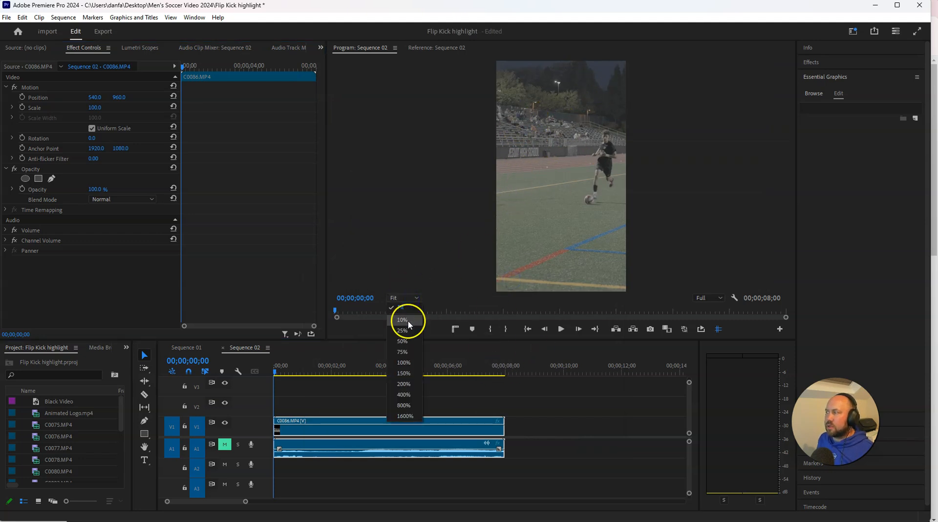
pyautogui.click(409, 322)
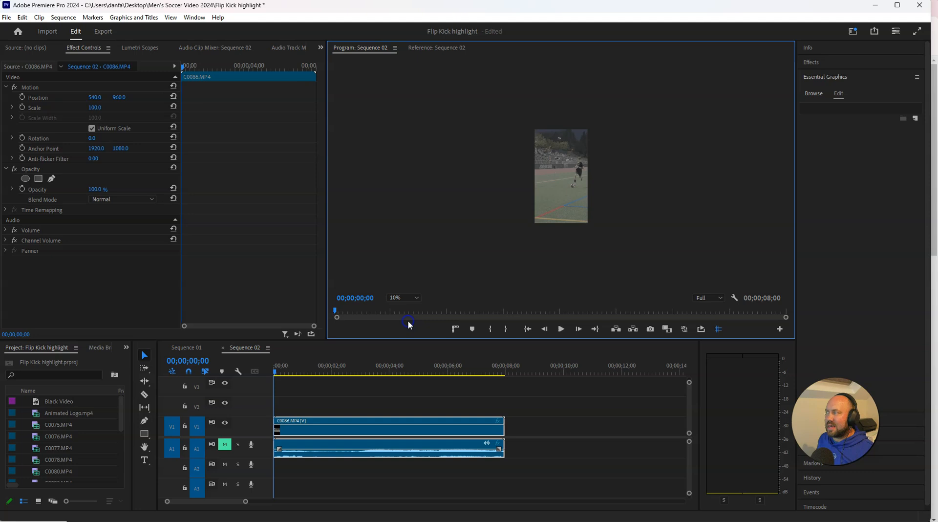
pyautogui.click(563, 186)
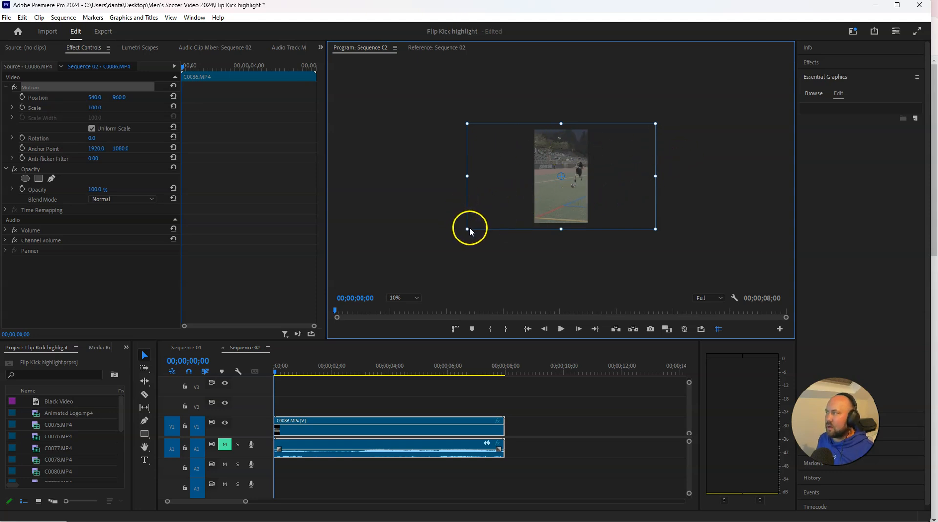
pyautogui.moveTo(466, 229); pyautogui.dragTo(394, 263)
pyautogui.moveTo(505, 226); pyautogui.dragTo(478, 231)
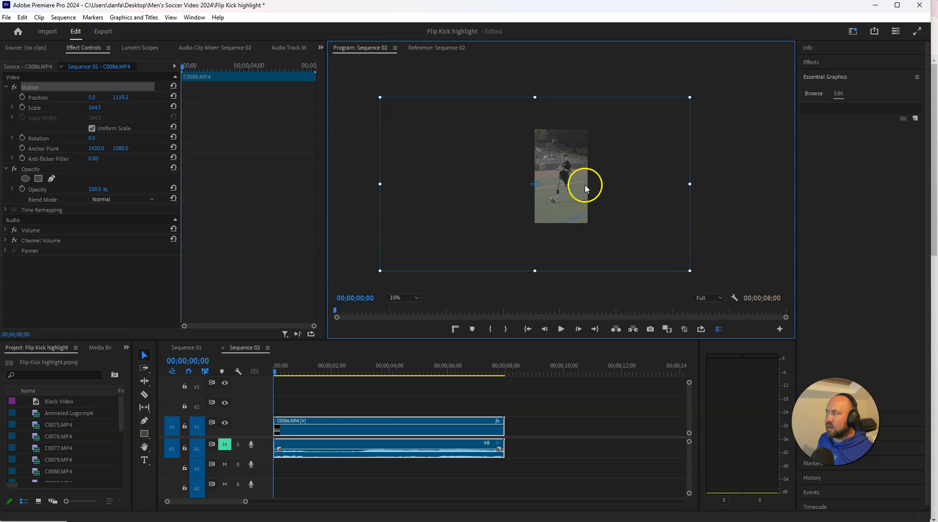
pyautogui.moveTo(585, 188); pyautogui.dragTo(568, 170)
pyautogui.click(732, 145)
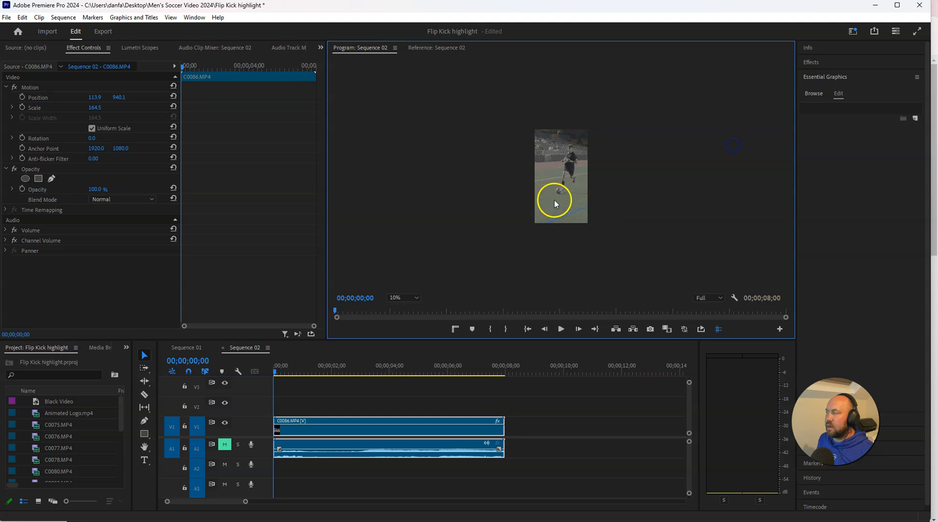
pyautogui.click(414, 296)
pyautogui.click(409, 307)
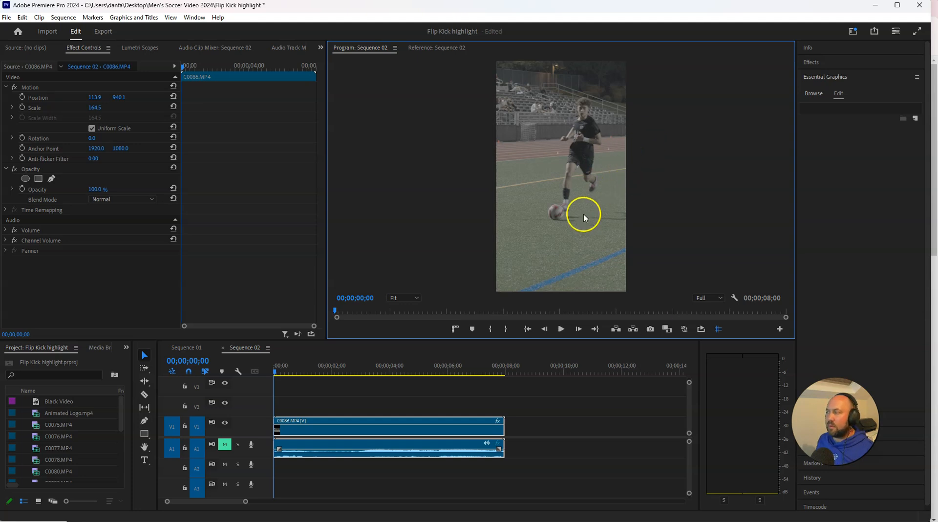
# - Turn on keyframing for the clip's Position and Scale at the start of Sequence 02
pyautogui.click(22, 97)
pyautogui.click(22, 98)
pyautogui.click(22, 108)
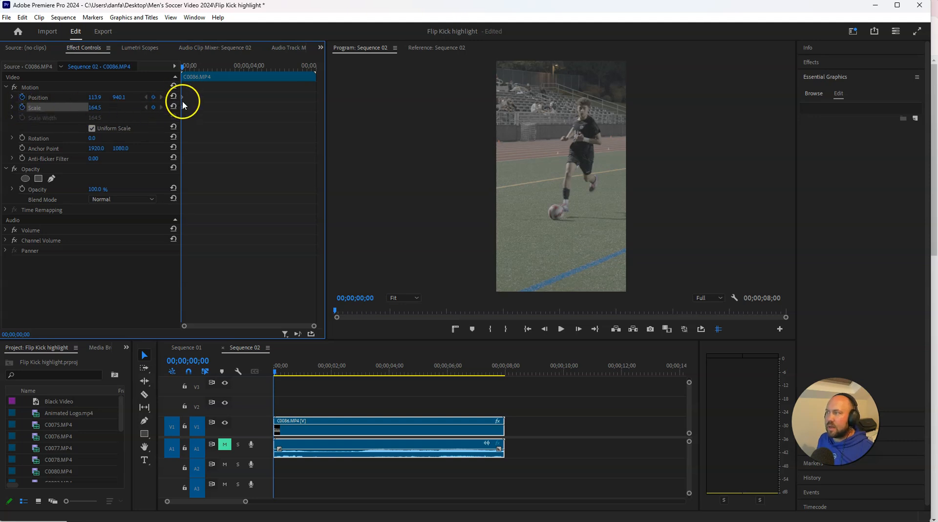
# - At 00;00;01;50, keyframe the clip's Position at about 380.9, 948.2 to bring the player and ball back into frame
pyautogui.click(238, 199)
pyautogui.press('space')
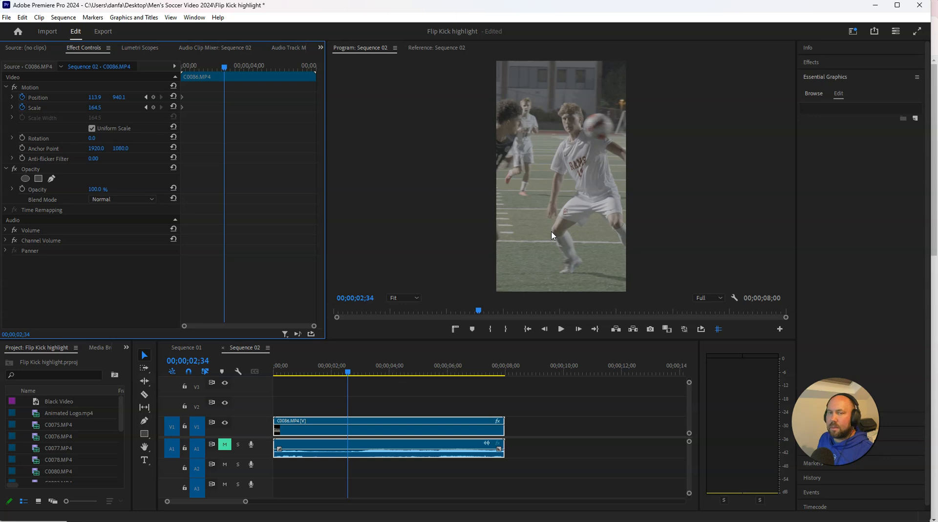
pyautogui.press('Left')
pyautogui.press('Left')
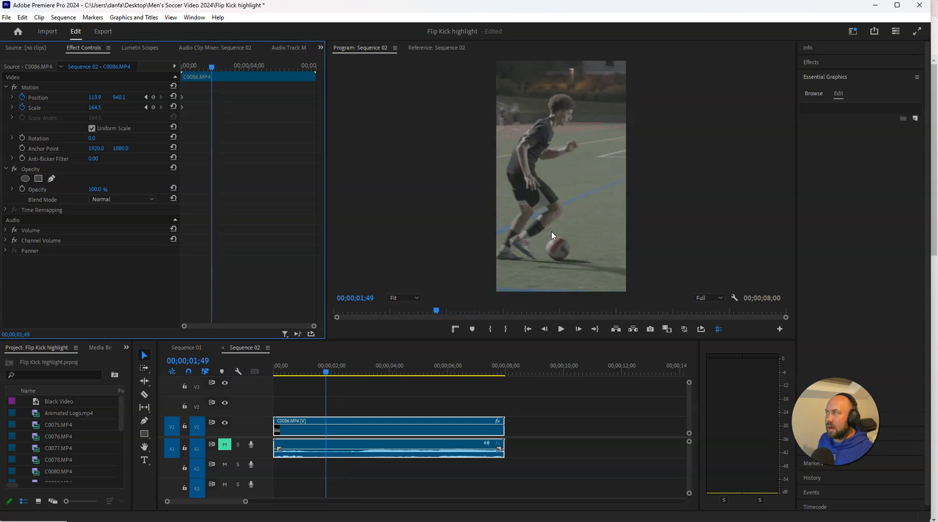
pyautogui.press('Left')
pyautogui.press('Left')
pyautogui.press('Left')
pyautogui.press('Left')
pyautogui.press('Left')
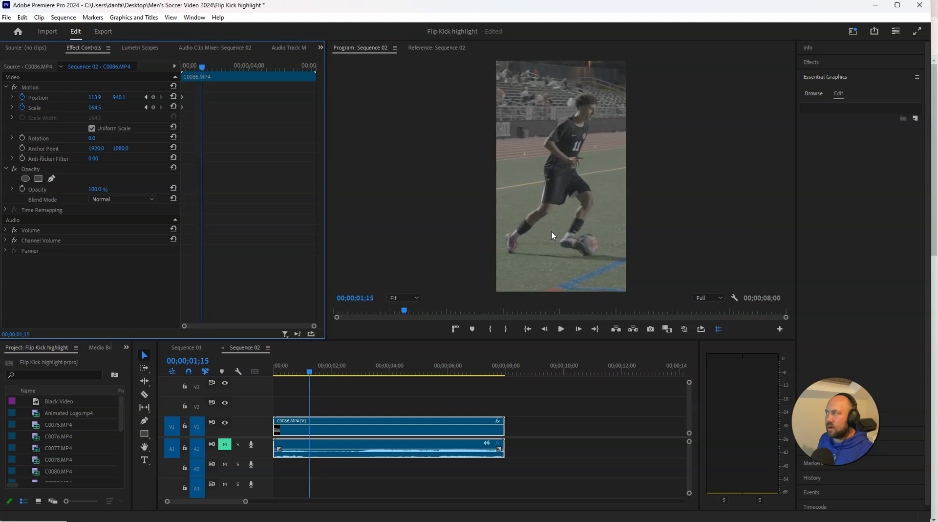
pyautogui.press('Right')
pyautogui.press('Right')
pyautogui.press('Right')
pyautogui.press('Right')
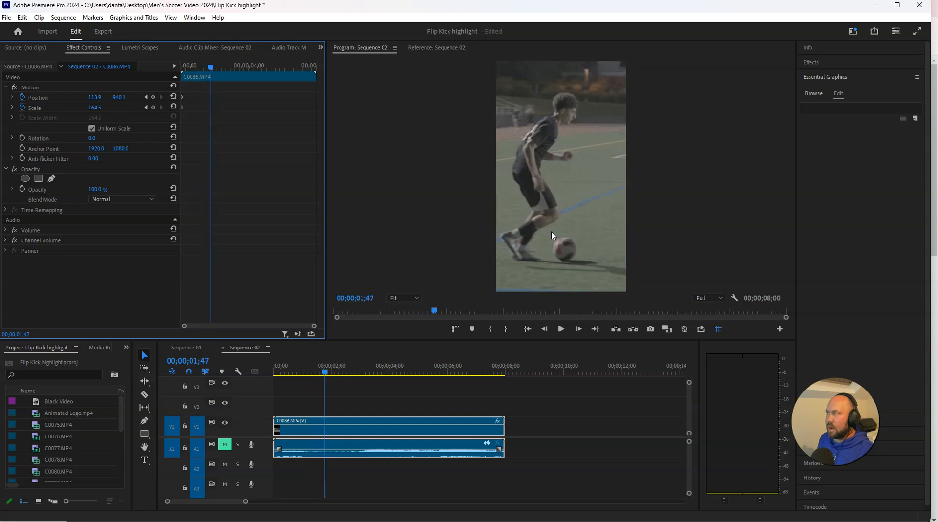
pyautogui.press('Right')
pyautogui.press('Right')
pyautogui.press('Right')
pyautogui.press('Right')
pyautogui.press('Right')
pyautogui.press('Right')
pyautogui.press('Right')
pyautogui.press('Right')
pyautogui.press('Right')
pyautogui.press('Right')
pyautogui.press('Right')
pyautogui.press('Right')
pyautogui.press('Right')
pyautogui.press('Right')
pyautogui.press('Right')
pyautogui.press('Right')
pyautogui.press('Right')
pyautogui.press('Right')
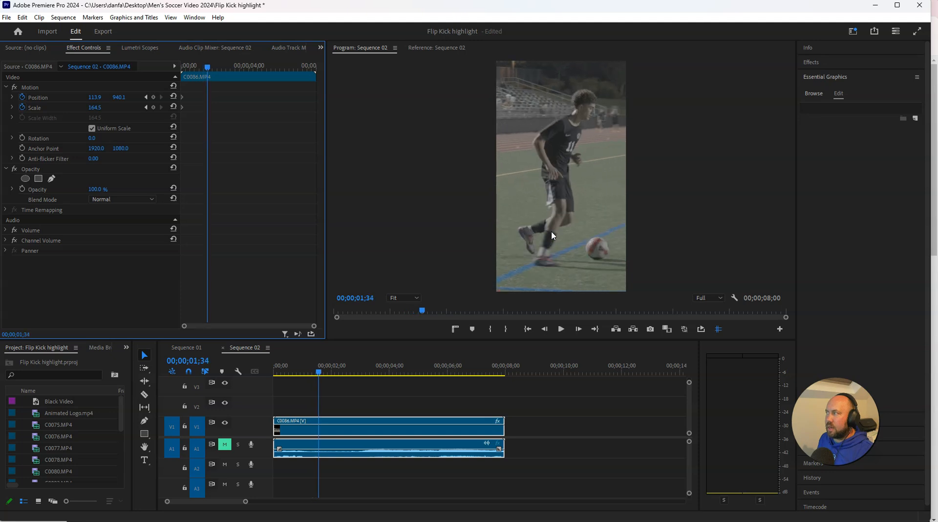
pyautogui.press('Left')
pyautogui.press('Left')
pyautogui.press('Left')
pyautogui.press('Left')
pyautogui.press('Left')
pyautogui.press('Left')
pyautogui.press('Left')
pyautogui.press('Left')
pyautogui.press('Left')
pyautogui.press('Left')
pyautogui.press('Left')
pyautogui.press('Left')
pyautogui.press('Left')
pyautogui.press('Left')
pyautogui.press('Left')
pyautogui.press('Left')
pyautogui.press('Left')
pyautogui.press('Left')
pyautogui.press('Left')
pyautogui.press('Left')
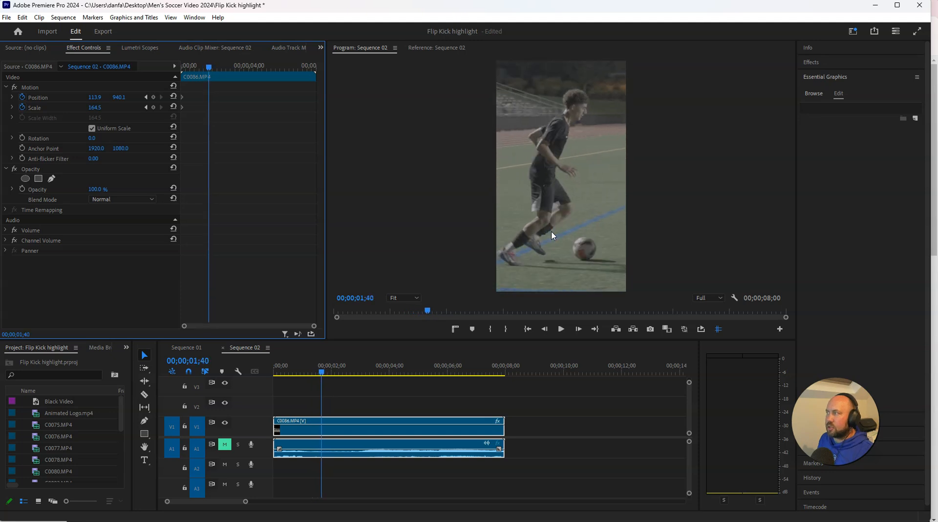
pyautogui.press('Right')
pyautogui.press('Right')
pyautogui.press('Right')
pyautogui.press('Right')
pyautogui.press('Right')
pyautogui.press('Right')
pyautogui.press('Right')
pyautogui.press('Right')
pyautogui.press('Right')
pyautogui.press('Right')
pyautogui.press('Right')
pyautogui.press('Right')
pyautogui.press('Right')
pyautogui.press('Right')
pyautogui.press('Right')
pyautogui.press('Right')
pyautogui.press('Right')
pyautogui.press('Right')
pyautogui.press('Right')
pyautogui.press('Right')
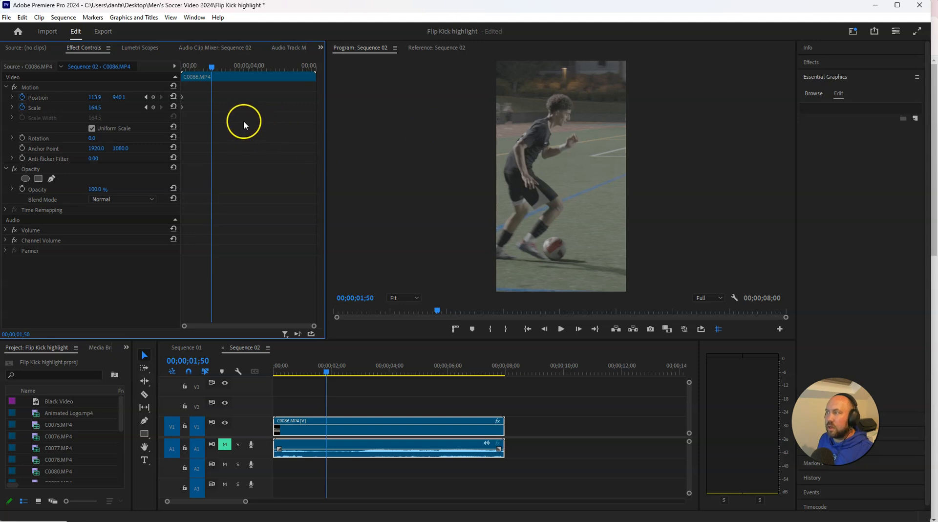
pyautogui.click(535, 155)
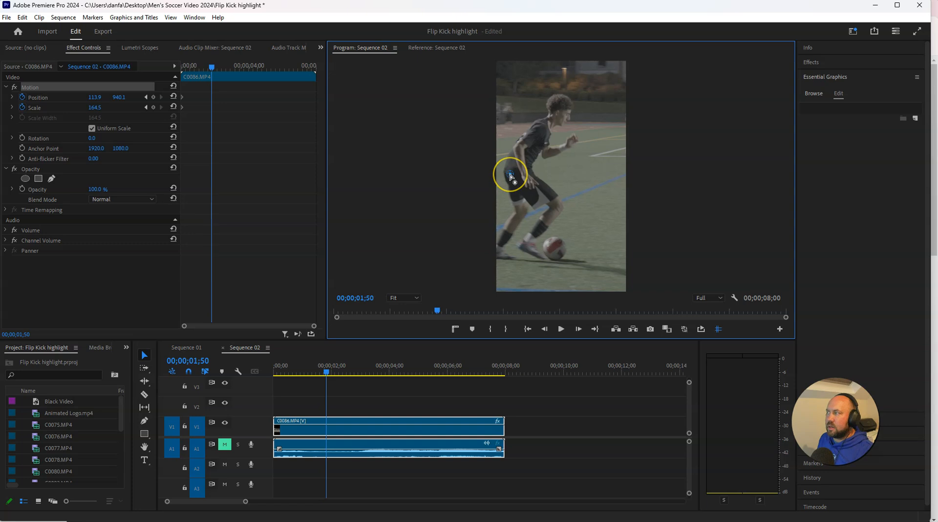
pyautogui.moveTo(576, 179); pyautogui.dragTo(612, 182)
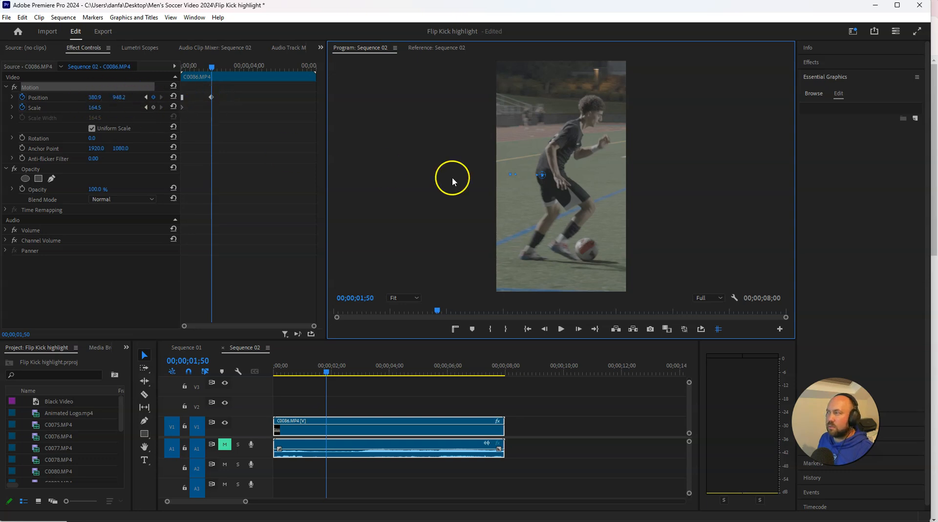
# - At 00;00;02;06, keyframe the clip's Position at about 599.3, 944.1 to keep following the player
pyautogui.click(280, 178)
pyautogui.press('Right')
pyautogui.press('Right')
pyautogui.press('Right')
pyautogui.press('Right')
pyautogui.press('Right')
pyautogui.press('Right')
pyautogui.press('Right')
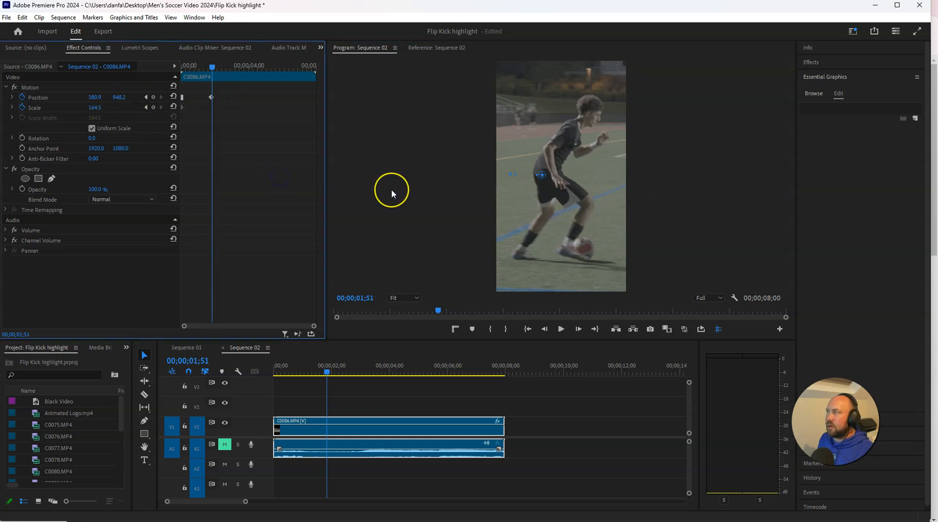
pyautogui.press('Right')
pyautogui.press('Right')
pyautogui.press('Right')
pyautogui.press('Right')
pyautogui.press('Right')
pyautogui.press('Right')
pyautogui.press('Right')
pyautogui.press('Right')
pyautogui.press('Right')
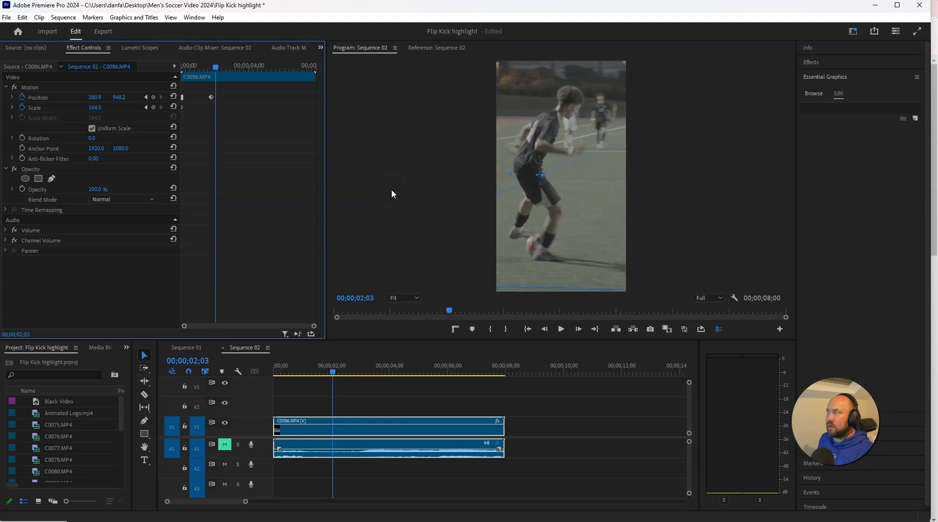
pyautogui.click(576, 207)
pyautogui.moveTo(589, 207); pyautogui.dragTo(616, 208)
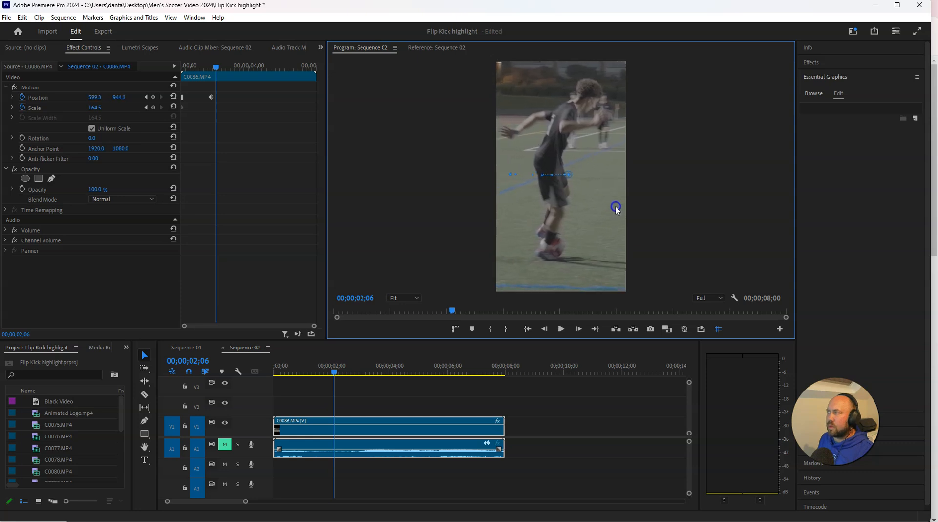
# - Play the clip past 00;00;02;06 and step through the surrounding frames to examine how well the framing follows the player and ball
pyautogui.click(317, 179)
pyautogui.press('space')
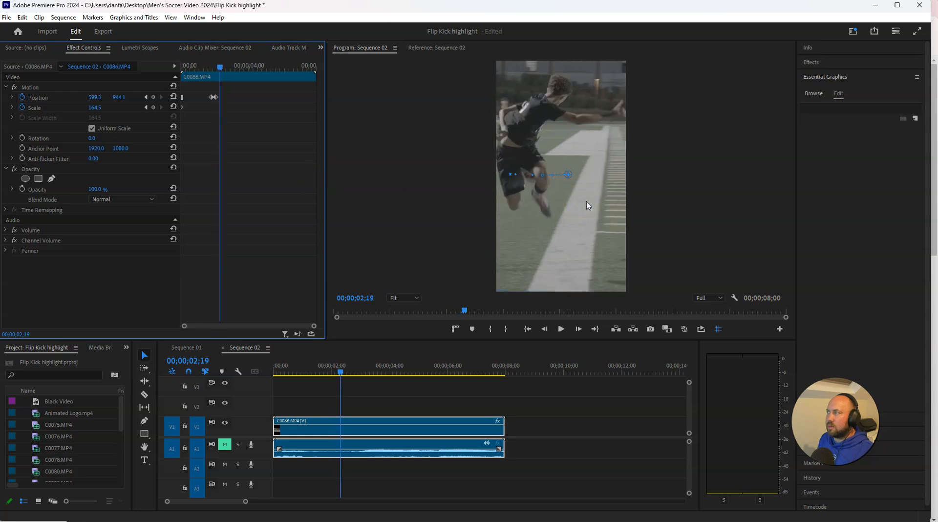
pyautogui.click(607, 145)
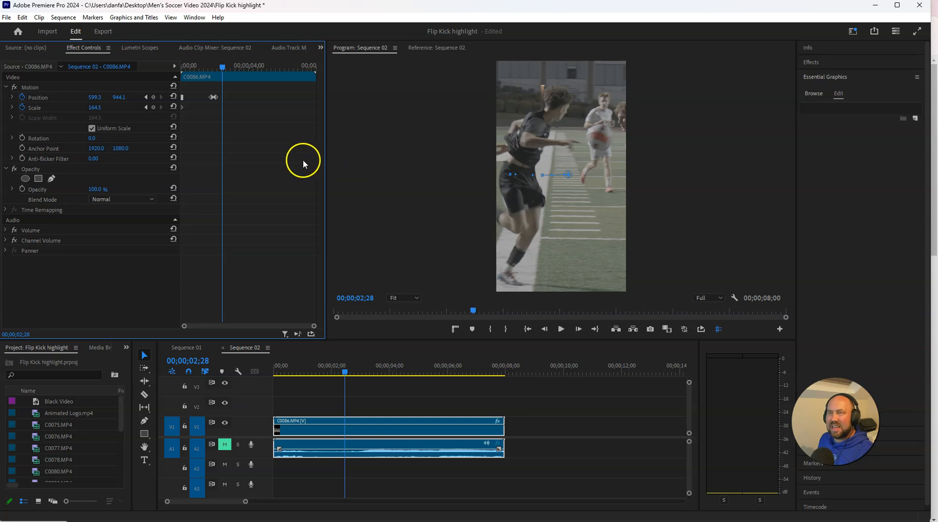
pyautogui.press('Left')
pyautogui.press('Left')
pyautogui.press('Left')
pyautogui.press('Left')
pyautogui.press('Left')
pyautogui.press('Left')
pyautogui.press('Left')
pyautogui.press('Left')
pyautogui.press('Left')
pyautogui.press('Left')
pyautogui.press('Left')
pyautogui.press('Left')
pyautogui.press('Left')
pyautogui.press('Left')
pyautogui.press('Left')
pyautogui.press('Left')
pyautogui.press('Left')
pyautogui.press('Left')
pyautogui.press('Left')
pyautogui.press('Left')
pyautogui.press('Left')
pyautogui.press('Left')
pyautogui.press('Left')
pyautogui.press('Left')
pyautogui.press('Left')
pyautogui.press('Left')
pyautogui.press('Left')
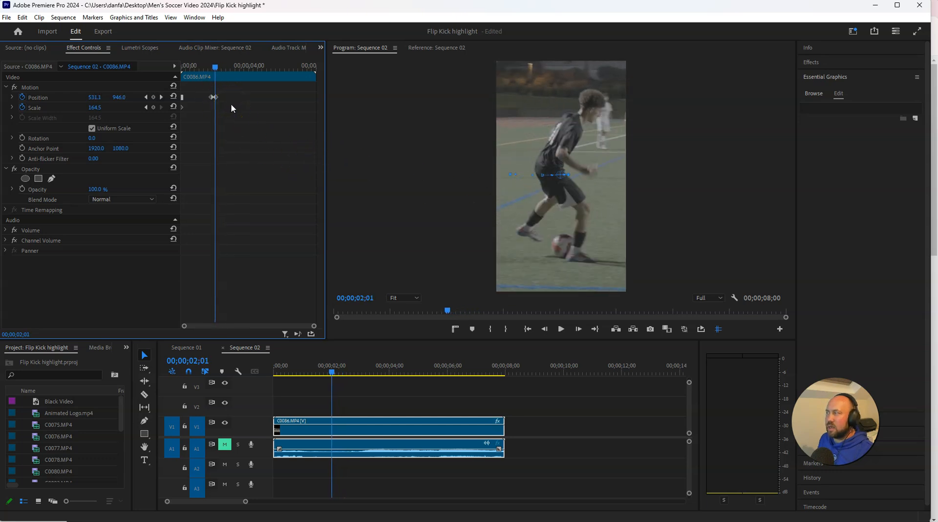
pyautogui.press('Right')
pyautogui.press('Right')
pyautogui.press('Right')
pyautogui.press('Right')
pyautogui.press('Right')
pyautogui.press('Right')
pyautogui.press('Right')
pyautogui.press('Right')
pyautogui.press('Right')
pyautogui.press('Right')
pyautogui.press('Right')
pyautogui.press('Right')
pyautogui.press('Right')
pyautogui.press('Right')
pyautogui.press('Right')
pyautogui.press('Right')
pyautogui.press('Right')
pyautogui.press('Right')
# - At 00;00;01;53, keyframe the clip's Scale at about 108.3 to widen the framing around the player
pyautogui.press('Left')
pyautogui.press('Left')
pyautogui.press('Left')
pyautogui.press('Left')
pyautogui.press('Left')
pyautogui.press('Left')
pyautogui.press('Left')
pyautogui.press('Left')
pyautogui.press('Left')
pyautogui.press('Left')
pyautogui.press('Left')
pyautogui.press('Left')
pyautogui.press('Left')
pyautogui.press('Left')
pyautogui.press('Left')
pyautogui.press('Left')
pyautogui.press('Left')
pyautogui.press('Left')
pyautogui.press('Left')
pyautogui.press('Left')
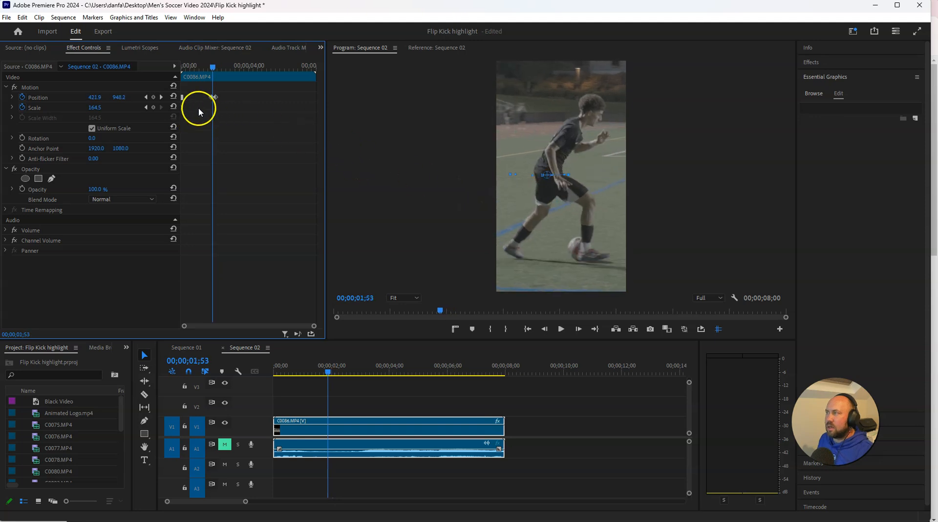
pyautogui.click(56, 107)
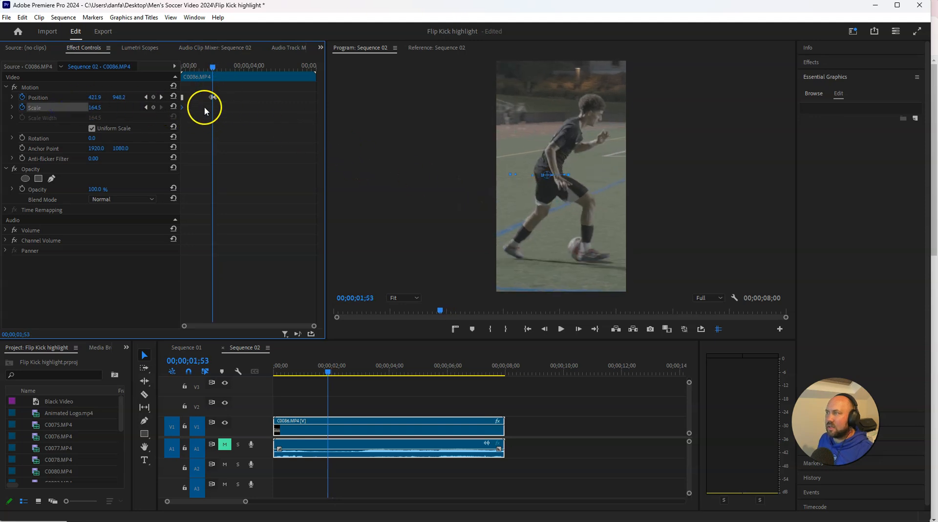
pyautogui.click(401, 297)
pyautogui.click(402, 317)
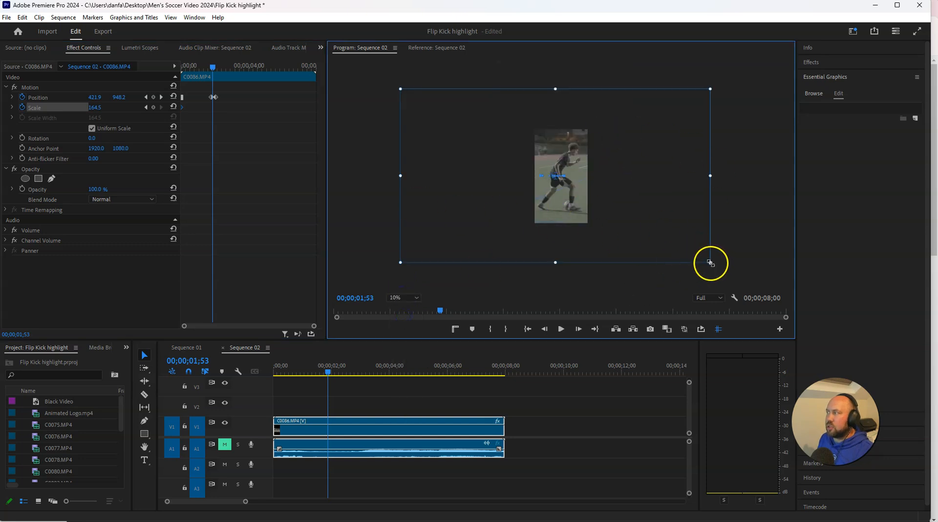
pyautogui.moveTo(710, 262); pyautogui.dragTo(644, 234)
pyautogui.click(184, 98)
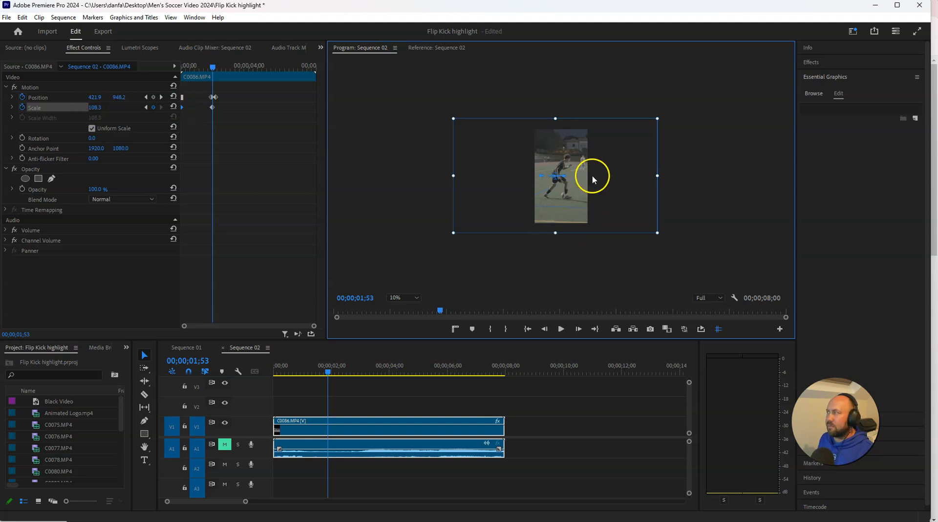
# - At 00;00;02;30, keyframe the clip's Scale at about 95.4 and its Position at about 604.3, 944.1
pyautogui.click(273, 218)
pyautogui.press('Right')
pyautogui.press('Right')
pyautogui.press('Right')
pyautogui.press('Right')
pyautogui.press('Right')
pyautogui.press('Right')
pyautogui.press('Right')
pyautogui.press('Right')
pyautogui.press('Right')
pyautogui.press('Right')
pyautogui.press('Right')
pyautogui.press('Right')
pyautogui.press('Right')
pyautogui.press('Right')
pyautogui.press('Right')
pyautogui.press('Right')
pyautogui.press('Right')
pyautogui.press('Right')
pyautogui.press('Right')
pyautogui.press('Right')
pyautogui.press('Right')
pyautogui.press('Right')
pyautogui.press('Right')
pyautogui.press('Right')
pyautogui.press('Right')
pyautogui.press('Right')
pyautogui.press('Right')
pyautogui.press('Right')
pyautogui.press('Right')
pyautogui.press('Right')
pyautogui.press('Right')
pyautogui.press('Right')
pyautogui.press('Right')
pyautogui.press('Right')
pyautogui.press('Right')
pyautogui.press('Right')
pyautogui.press('Right')
pyautogui.click(429, 245)
pyautogui.press('Right')
pyautogui.press('Right')
pyautogui.press('Right')
pyautogui.press('Right')
pyautogui.press('Right')
pyautogui.press('Right')
pyautogui.press('Right')
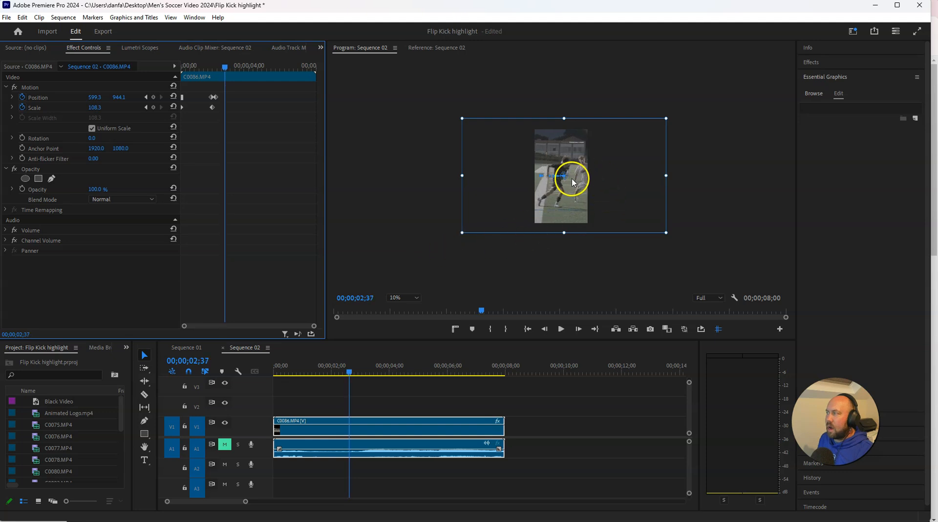
pyautogui.press('Left')
pyautogui.press('Left')
pyautogui.press('Left')
pyautogui.press('Left')
pyautogui.press('Left')
pyautogui.press('Left')
pyautogui.press('Left')
pyautogui.press('Left')
pyautogui.press('Left')
pyautogui.press('Left')
pyautogui.press('Right')
pyautogui.press('Right')
pyautogui.press('Right')
pyautogui.moveTo(667, 234); pyautogui.dragTo(653, 227)
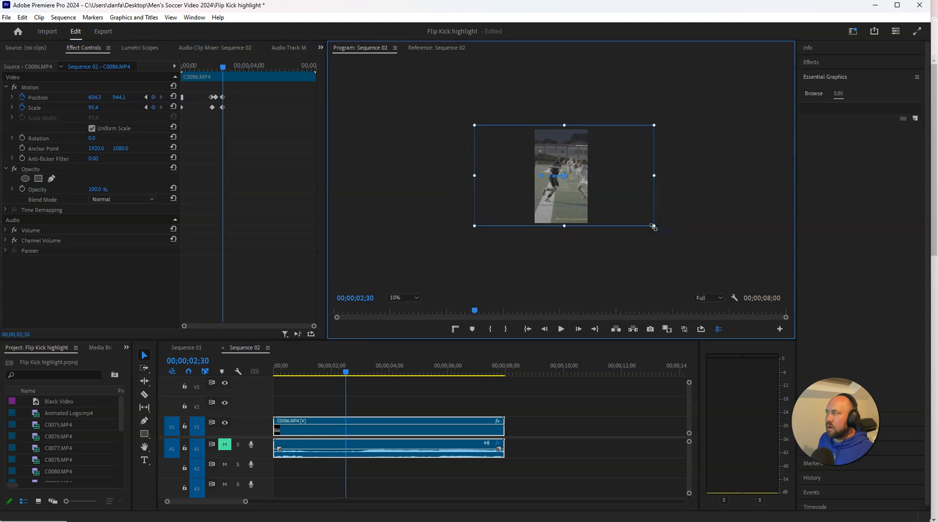
# - At 00;00;02;50, keyframe the clip's Position at about 29.7, 944.1 to bring the player back into frame, and play on from there
pyautogui.click(268, 206)
pyautogui.press('Right')
pyautogui.press('Right')
pyautogui.press('Right')
pyautogui.press('Right')
pyautogui.press('Right')
pyautogui.press('Right')
pyautogui.press('Right')
pyautogui.press('Right')
pyautogui.press('Right')
pyautogui.press('Right')
pyautogui.press('Right')
pyautogui.press('Right')
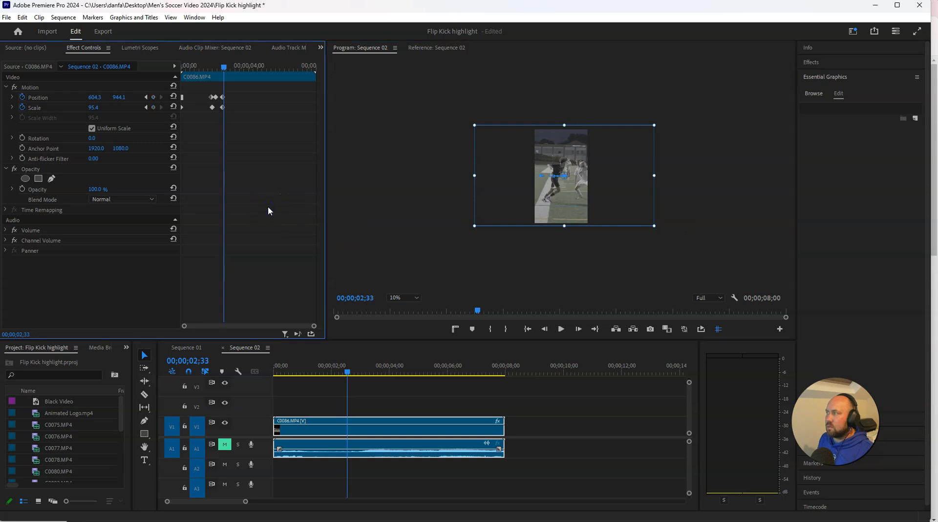
pyautogui.press('Right')
pyautogui.press('Right')
pyautogui.press('Right')
pyautogui.press('Right')
pyautogui.press('Right')
pyautogui.press('Right')
pyautogui.press('Right')
pyautogui.press('Right')
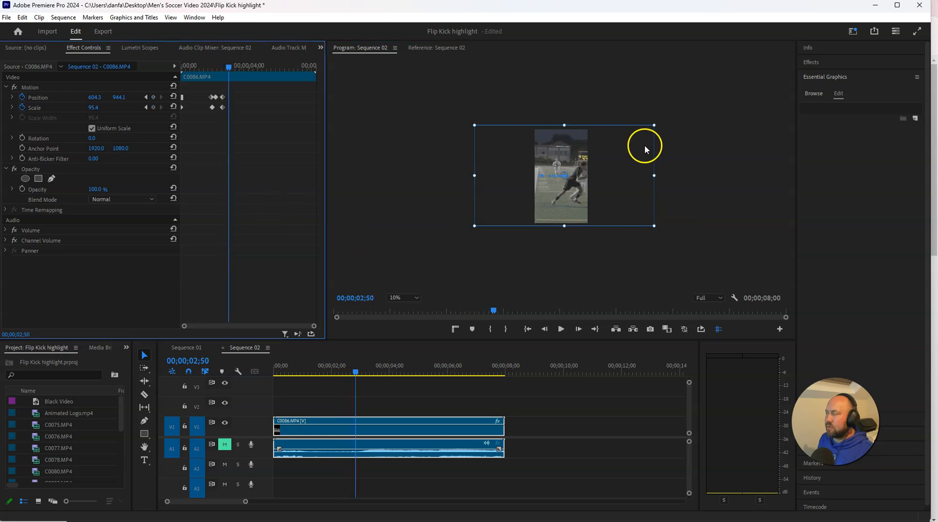
pyautogui.click(564, 197)
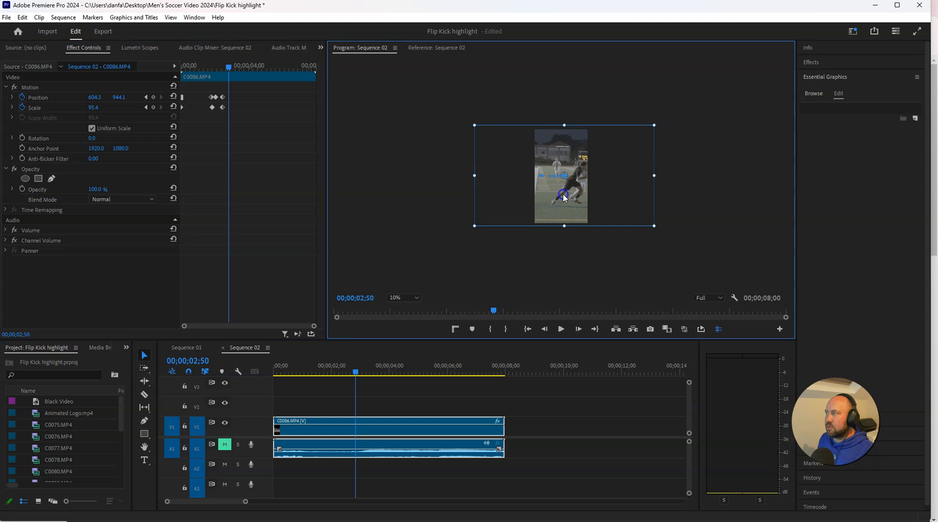
pyautogui.moveTo(573, 197); pyautogui.dragTo(545, 198)
pyautogui.press('space')
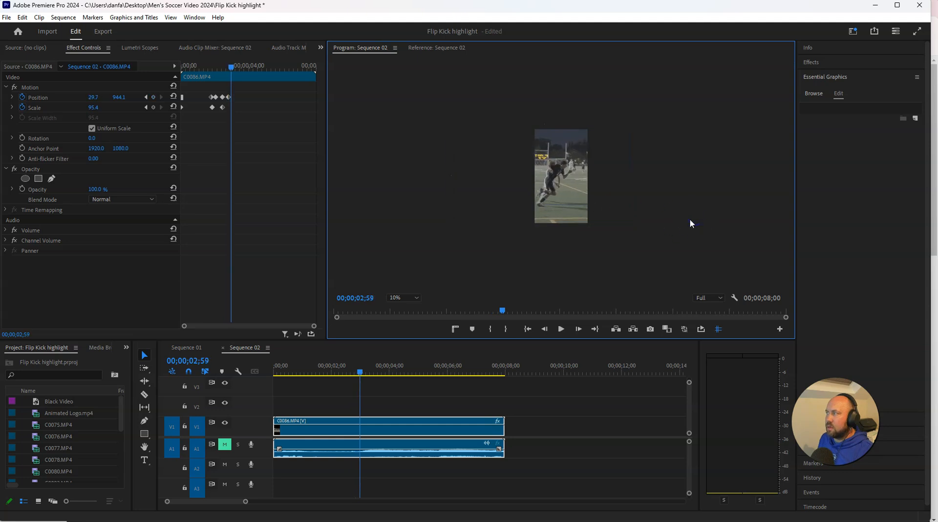
# - Step back and forth through the frames around 00;00;03;04 to examine how the player sits in the vertical frame
pyautogui.press('Right')
pyautogui.press('Right')
pyautogui.press('Right')
pyautogui.press('Right')
pyautogui.press('Left')
pyautogui.press('Left')
pyautogui.press('Left')
pyautogui.press('Left')
pyautogui.press('Left')
pyautogui.press('Left')
pyautogui.press('Left')
pyautogui.press('Left')
pyautogui.press('Left')
pyautogui.press('Left')
pyautogui.press('Left')
pyautogui.press('Left')
pyautogui.press('Left')
pyautogui.press('Left')
pyautogui.press('Left')
pyautogui.press('Left')
pyautogui.press('Left')
pyautogui.press('Left')
pyautogui.press('Left')
pyautogui.press('Left')
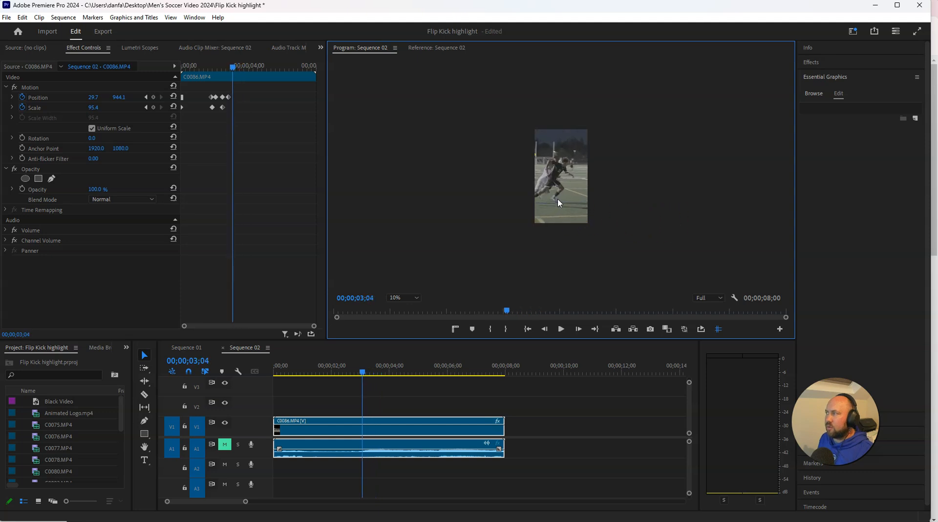
pyautogui.press('Left')
pyautogui.press('Left')
pyautogui.press('Left')
pyautogui.press('Left')
pyautogui.press('Left')
pyautogui.press('Left')
pyautogui.press('Left')
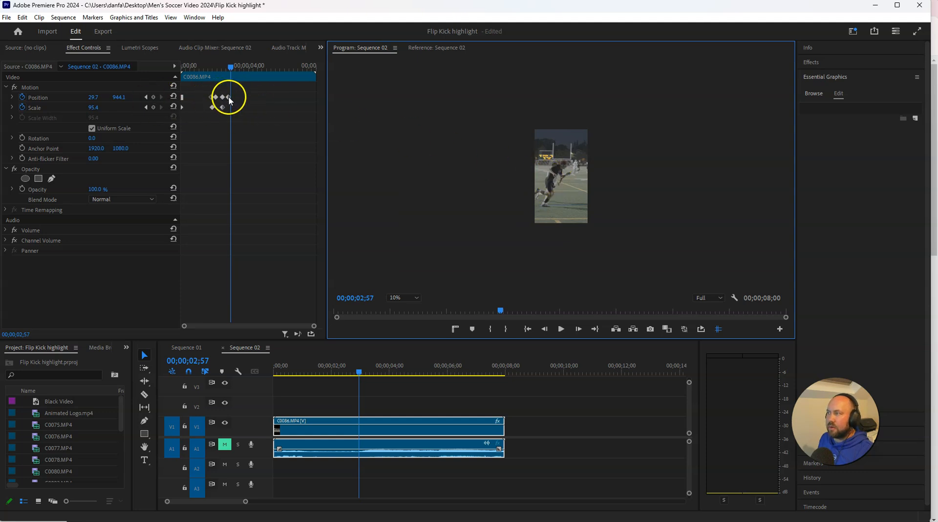
# - Revise the Position keyframe at 00;00;02;50 to about 278.4, 934.2 so the player sits more centrally
pyautogui.click(147, 97)
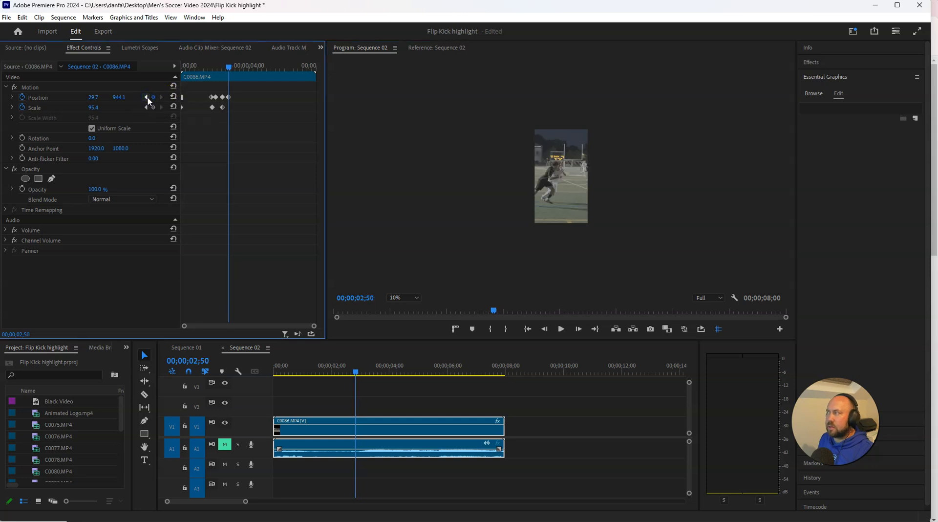
pyautogui.click(569, 198)
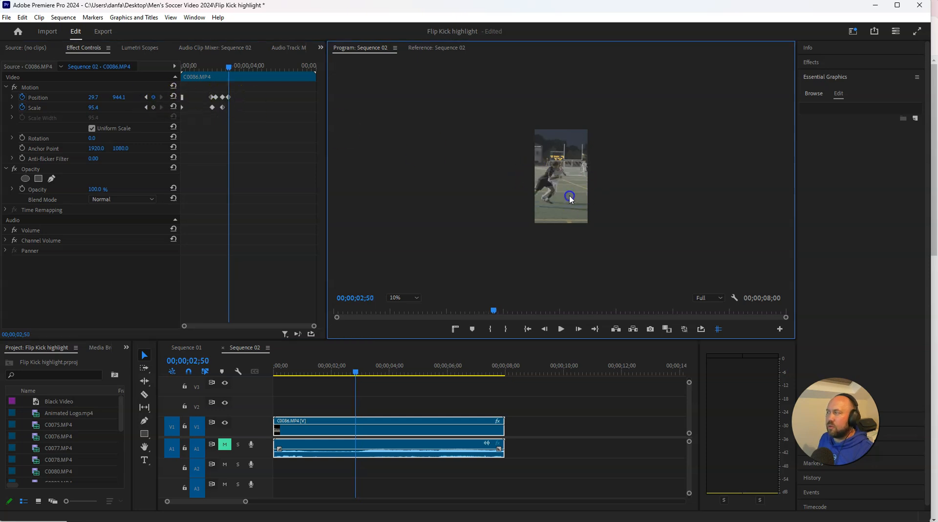
pyautogui.moveTo(563, 199); pyautogui.dragTo(575, 200)
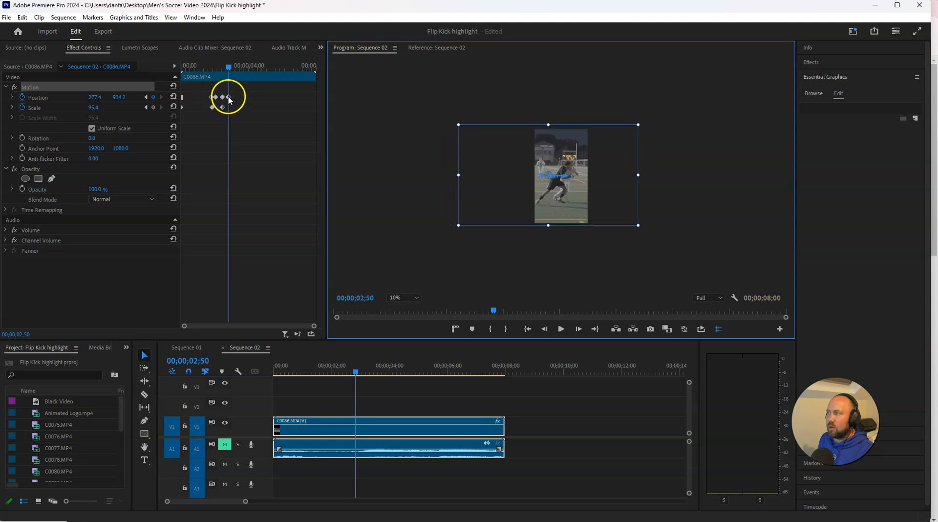
# - Step forward from the 00;00;02;50 keyframe to 00;00;05;00 to examine the framing and find where the highlight should end
pyautogui.click(243, 110)
pyautogui.hotkey('shift', 'Right')
pyautogui.hotkey('shift', 'Right')
pyautogui.press('Right')
pyautogui.press('Right')
pyautogui.press('Right')
pyautogui.press('Right')
pyautogui.press('Right')
pyautogui.press('Right')
pyautogui.press('Right')
pyautogui.press('Right')
pyautogui.press('Right')
pyautogui.press('Right')
pyautogui.press('Right')
pyautogui.press('Right')
pyautogui.press('Right')
pyautogui.press('Right')
pyautogui.press('Right')
pyautogui.press('Right')
pyautogui.press('Right')
pyautogui.press('Right')
pyautogui.press('Right')
pyautogui.press('Right')
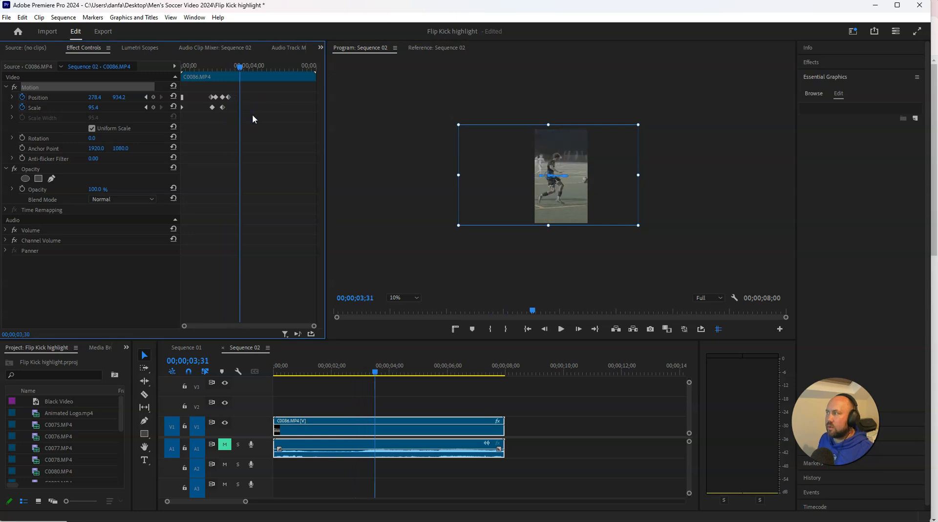
pyautogui.press('Right')
pyautogui.press('Right')
pyautogui.press('Right')
pyautogui.press('Right')
pyautogui.press('Right')
pyautogui.press('Right')
pyautogui.press('Right')
pyautogui.press('Right')
pyautogui.press('Right')
pyautogui.press('Right')
pyautogui.press('Right')
pyautogui.press('Right')
pyautogui.press('Right')
pyautogui.press('Right')
pyautogui.press('Right')
pyautogui.press('Right')
pyautogui.press('Right')
pyautogui.press('Right')
pyautogui.press('Right')
pyautogui.press('Right')
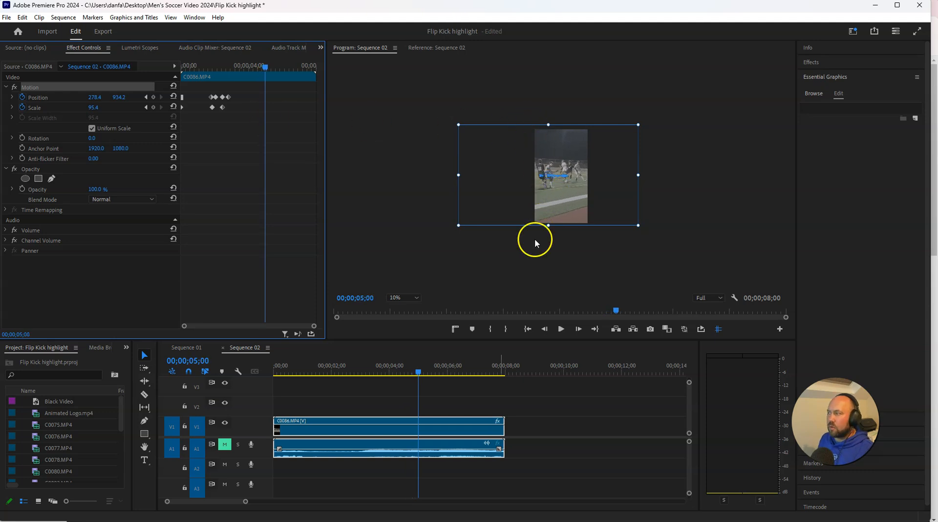
# - Fit the program view to its frame, split the clip at 00;00;05;00 and delete the part after the cut
pyautogui.click(394, 298)
pyautogui.click(402, 320)
pyautogui.press('c')
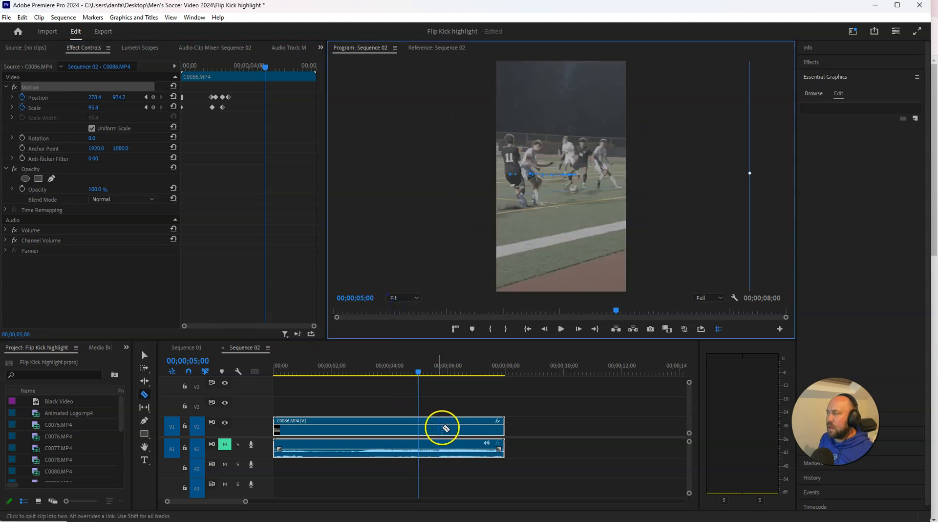
pyautogui.click(423, 430)
pyautogui.press('v')
pyautogui.click(457, 429)
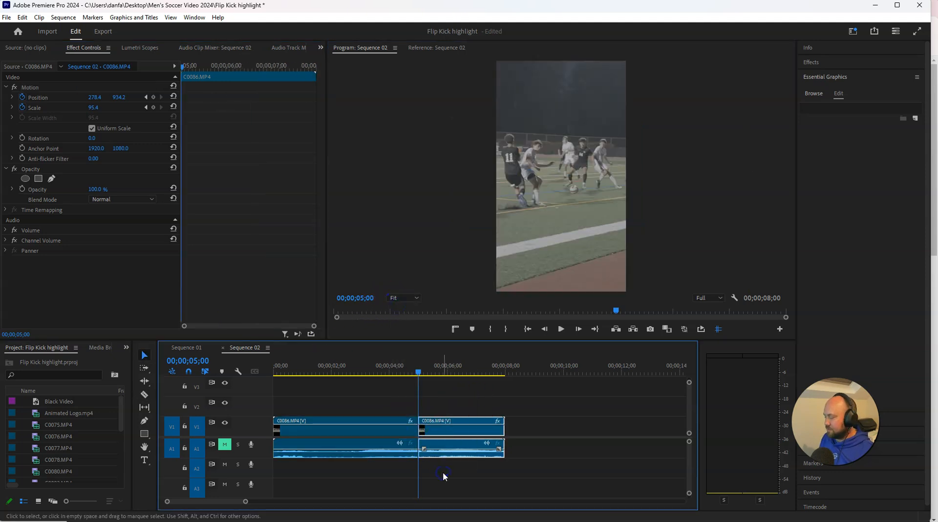
pyautogui.press('Delete')
# - Play the trimmed clip from its start to review it, and return to 00;00;02;03 where the ball trick begins
pyautogui.moveTo(419, 371); pyautogui.dragTo(275, 395)
pyautogui.press('space')
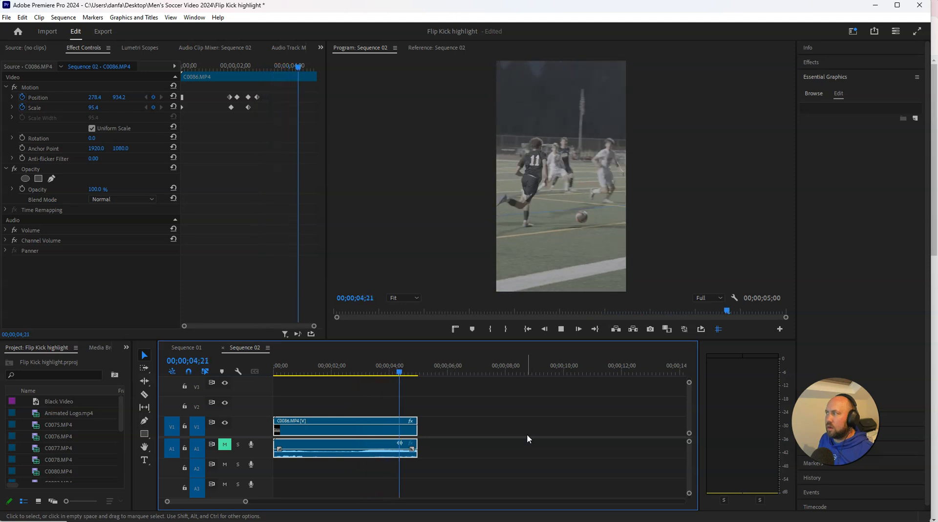
pyautogui.moveTo(302, 371); pyautogui.dragTo(336, 380)
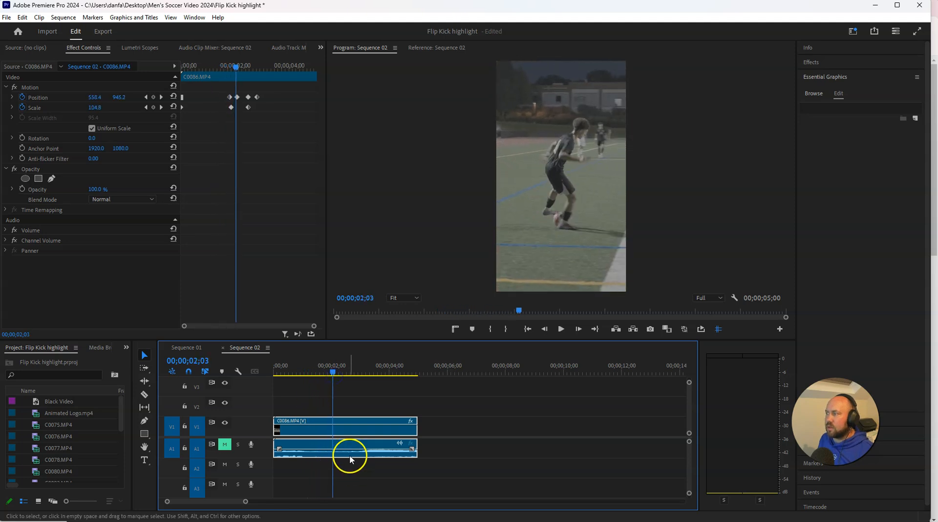
# - Make the Video 1 track taller and show the clip's Time Remapping Speed line in the timeline
pyautogui.moveTo(264, 417); pyautogui.dragTo(318, 400)
pyautogui.doubleClick(410, 407)
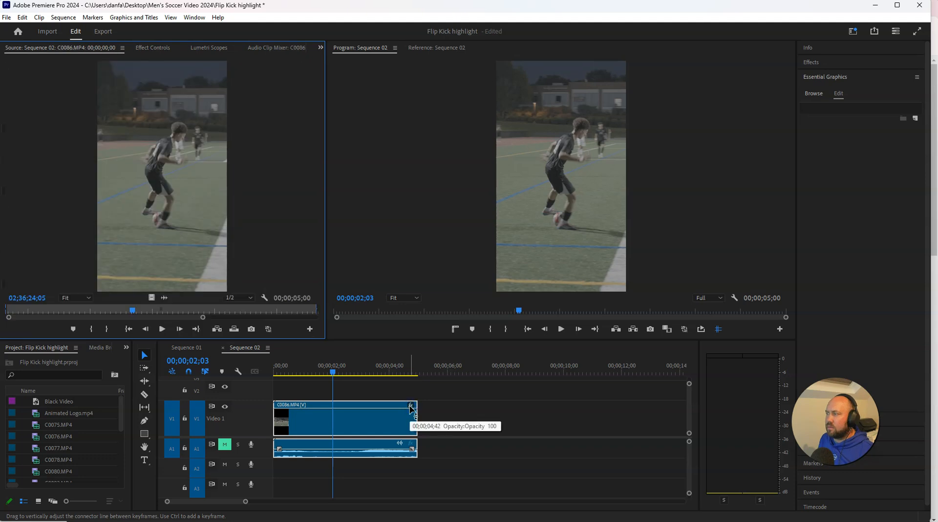
pyautogui.rightClick(411, 406)
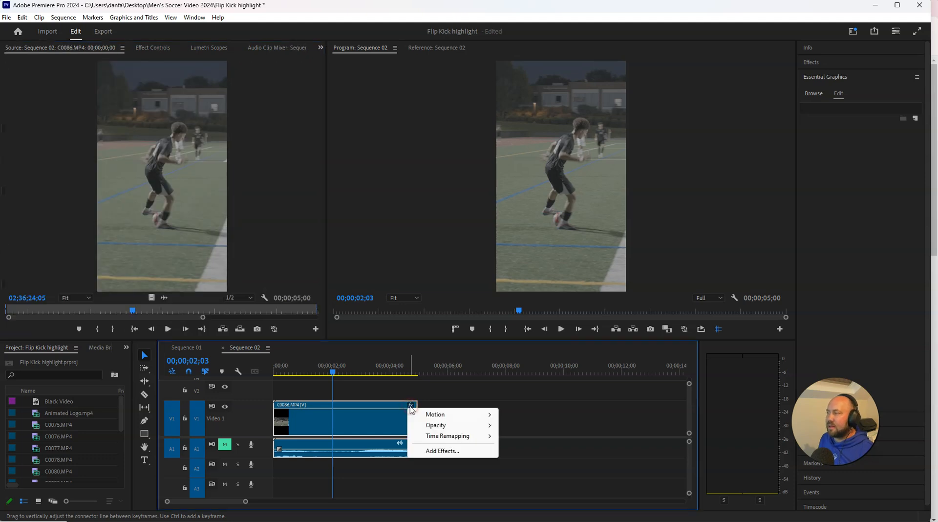
pyautogui.moveTo(447, 435)
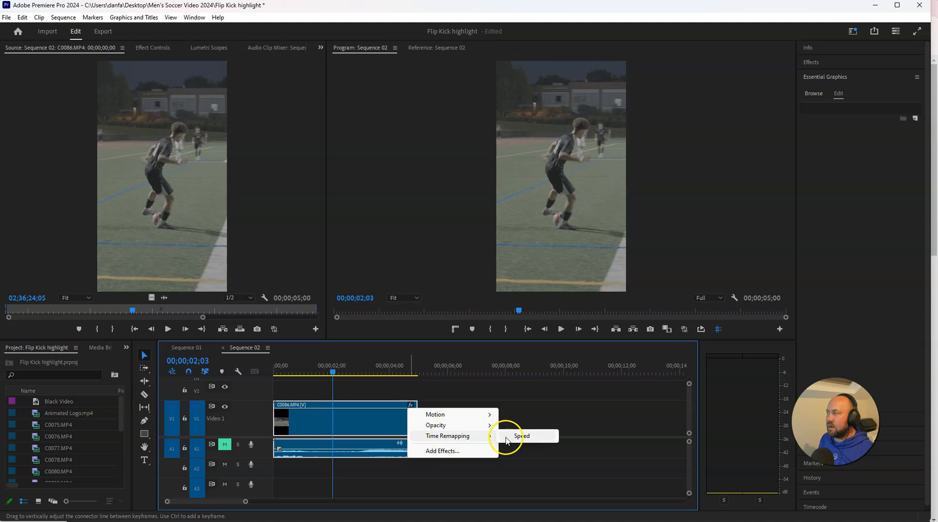
pyautogui.click(521, 436)
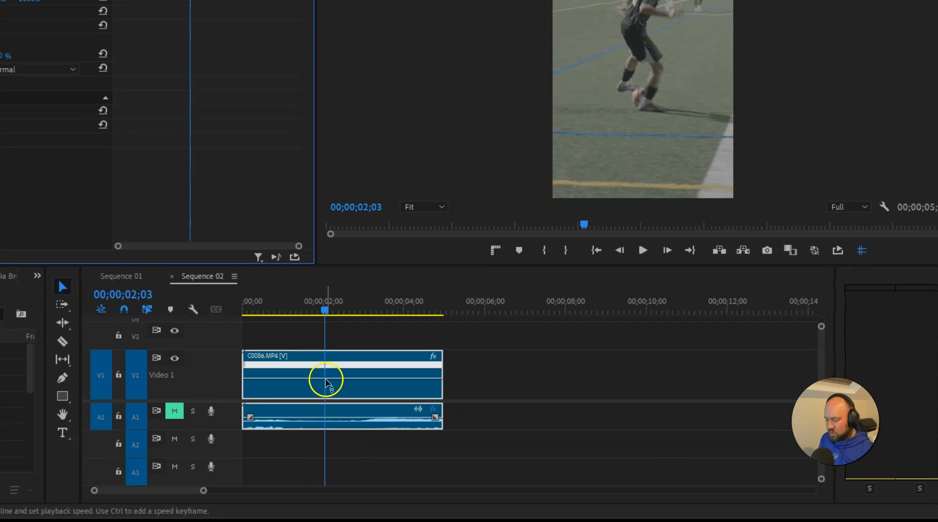
# - Add speed keyframes at 00;00;02;03 and 00;00;02;49 and lower the clip's speed between them to about 50%
pyautogui.keyDown('ctrl'); pyautogui.click(326, 379); pyautogui.keyUp('ctrl')
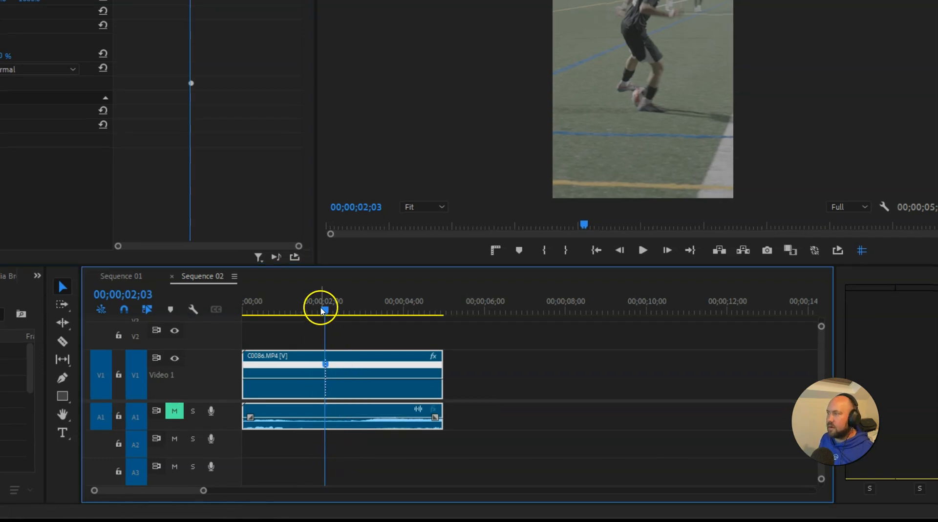
pyautogui.moveTo(325, 309); pyautogui.dragTo(355, 324)
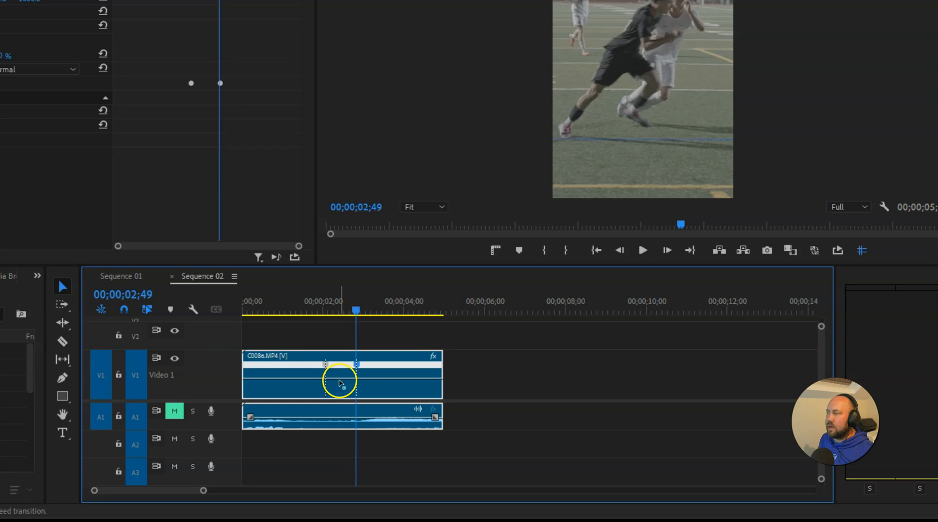
pyautogui.moveTo(341, 382); pyautogui.dragTo(333, 443)
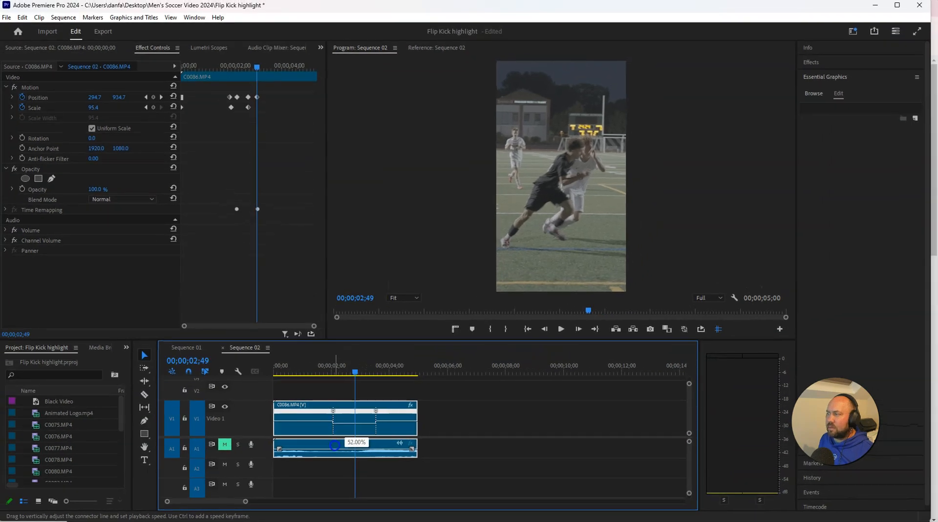
pyautogui.moveTo(334, 446); pyautogui.dragTo(335, 444)
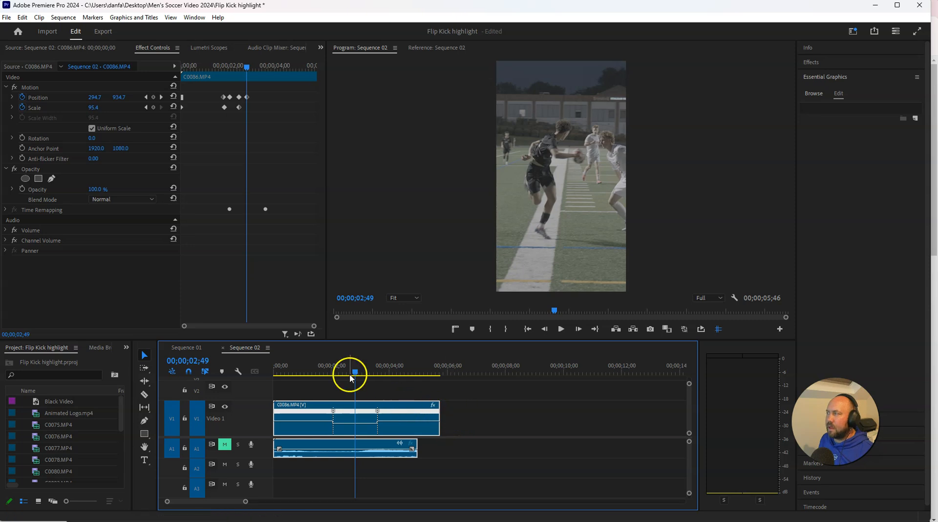
# - Play the slowed section twice from just before the first speed keyframe to check the slow motion
pyautogui.moveTo(356, 374); pyautogui.dragTo(325, 374)
pyautogui.press('space')
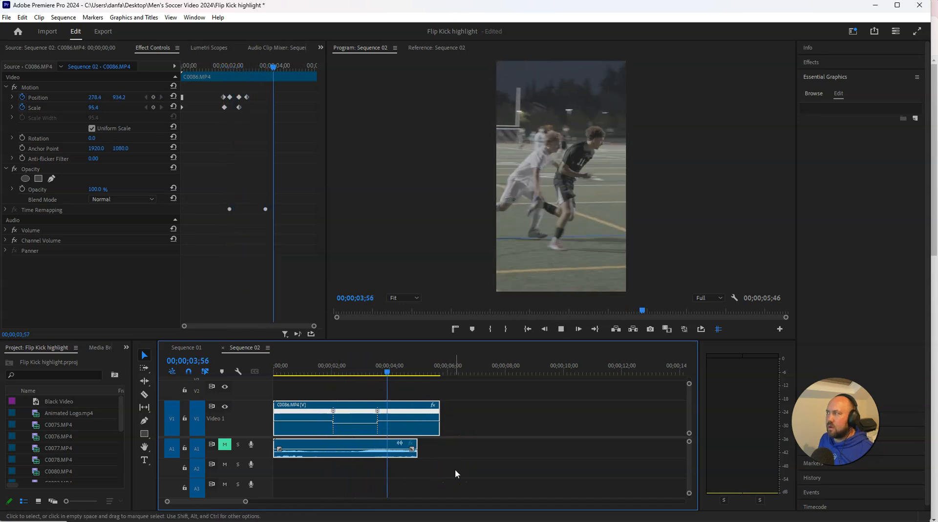
pyautogui.press('space')
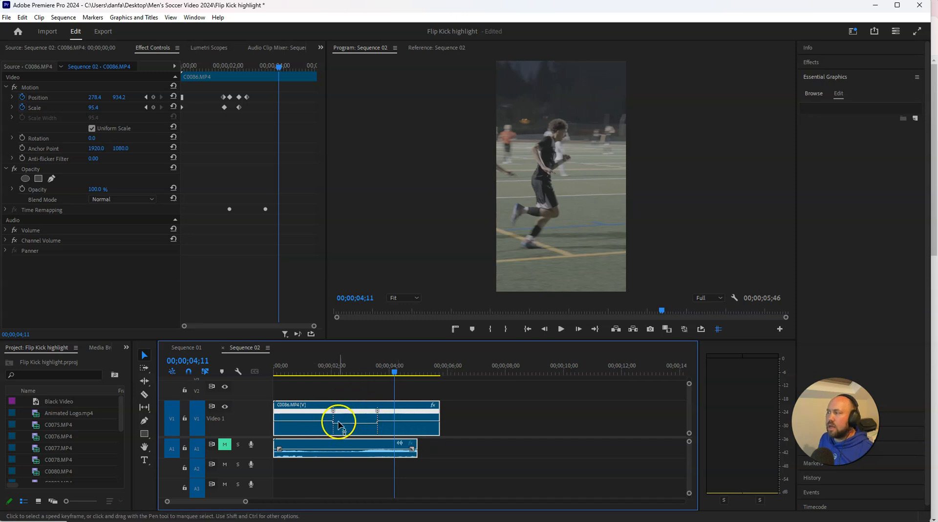
pyautogui.click(313, 369)
pyautogui.press('space')
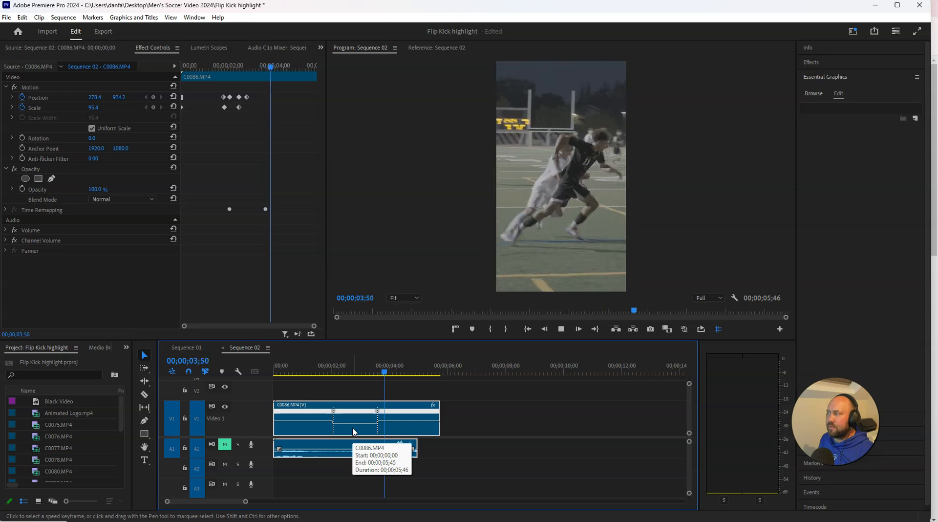
pyautogui.press('space')
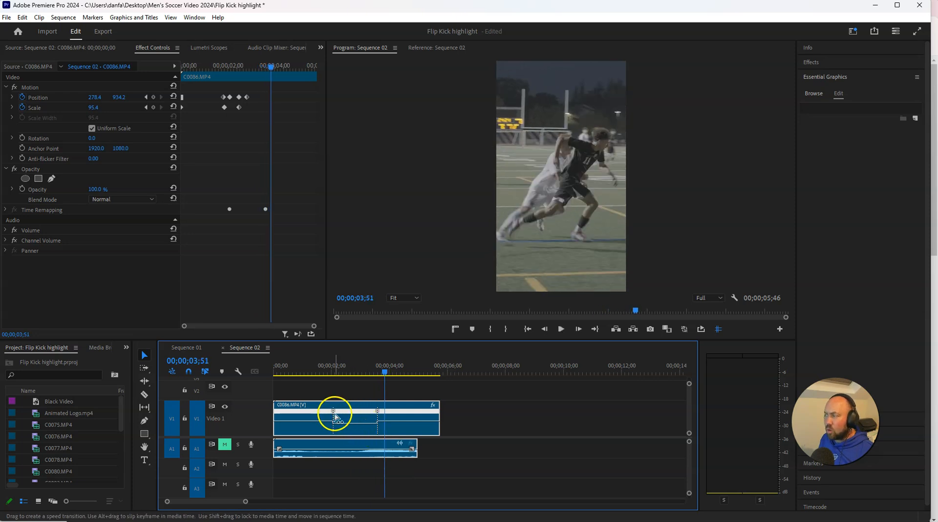
# - Split the first speed keyframe to about 00;00;02;12 so the clip ramps gradually down into slow motion
pyautogui.moveTo(263, 400); pyautogui.dragTo(264, 389)
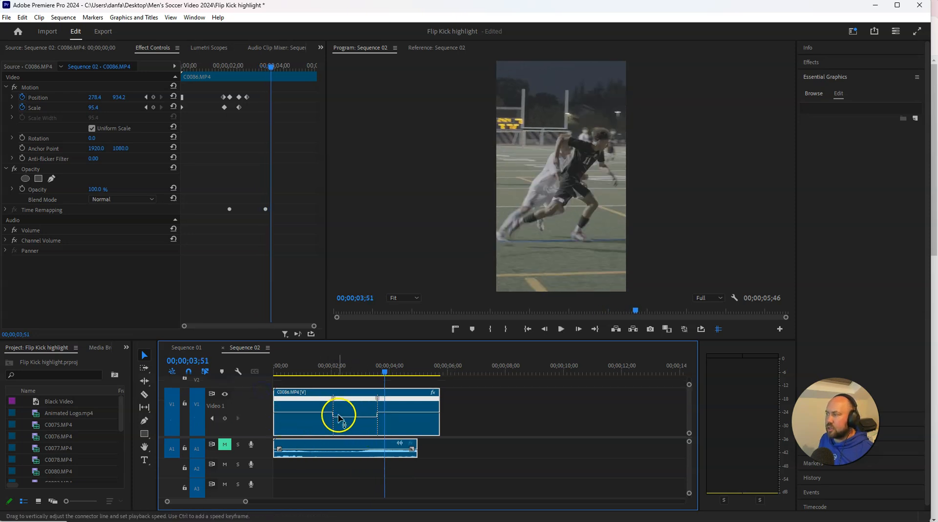
pyautogui.scroll(6, 332, 418)
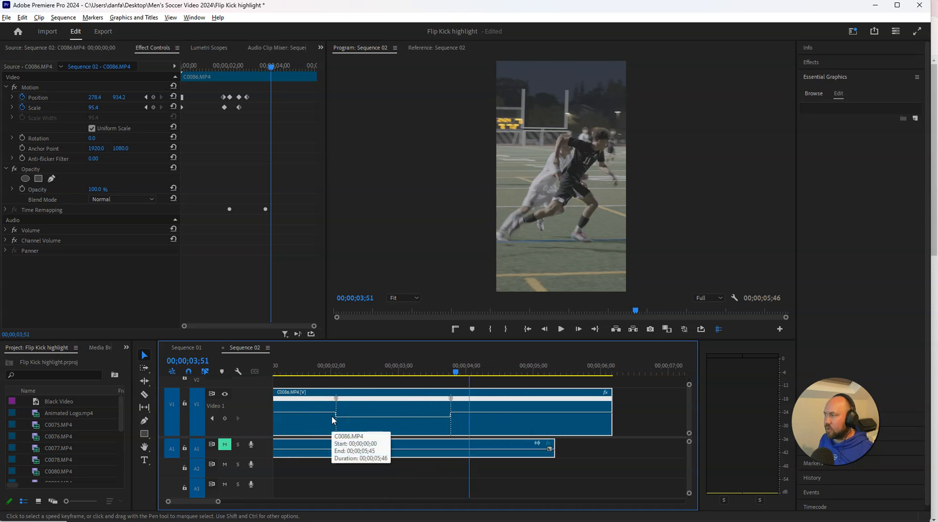
pyautogui.click(336, 399)
pyautogui.moveTo(338, 400); pyautogui.dragTo(340, 400)
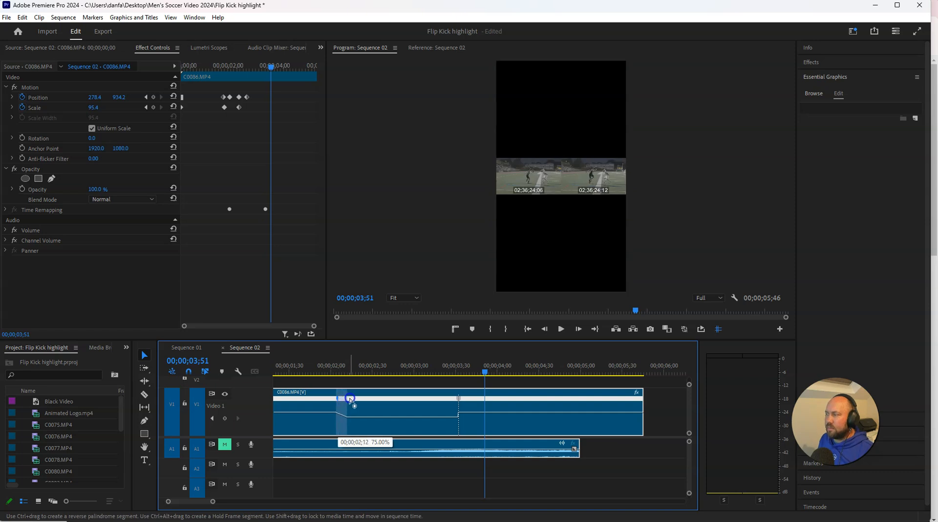
pyautogui.moveTo(350, 398); pyautogui.dragTo(349, 398)
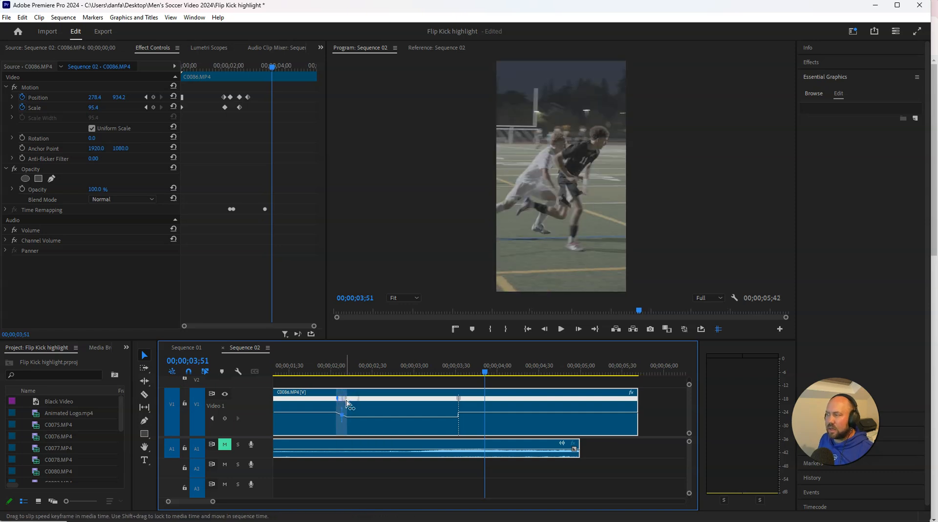
# - Split the second speed keyframe backward so the clip ramps gradually up to full speed
pyautogui.keyDown('ctrl'); pyautogui.click(457, 400); pyautogui.keyUp('ctrl')
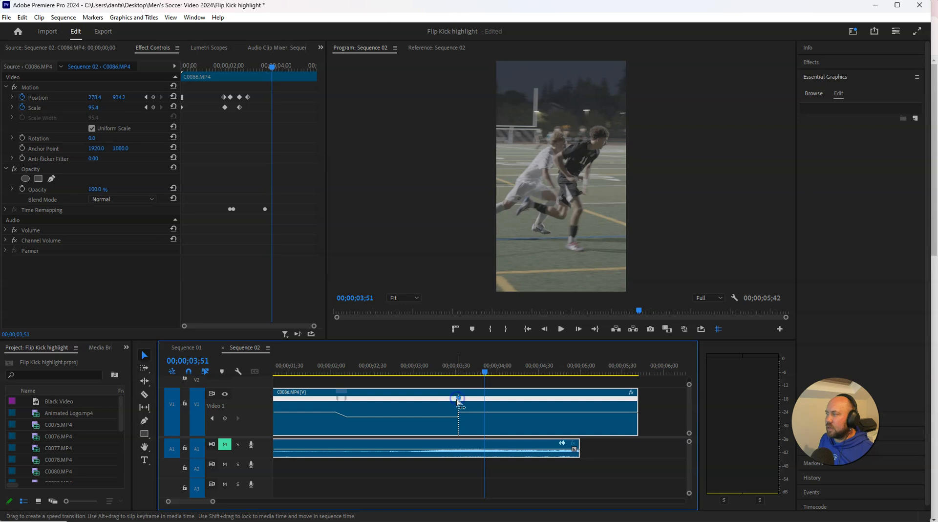
pyautogui.moveTo(458, 400); pyautogui.dragTo(439, 399)
pyautogui.click(446, 399)
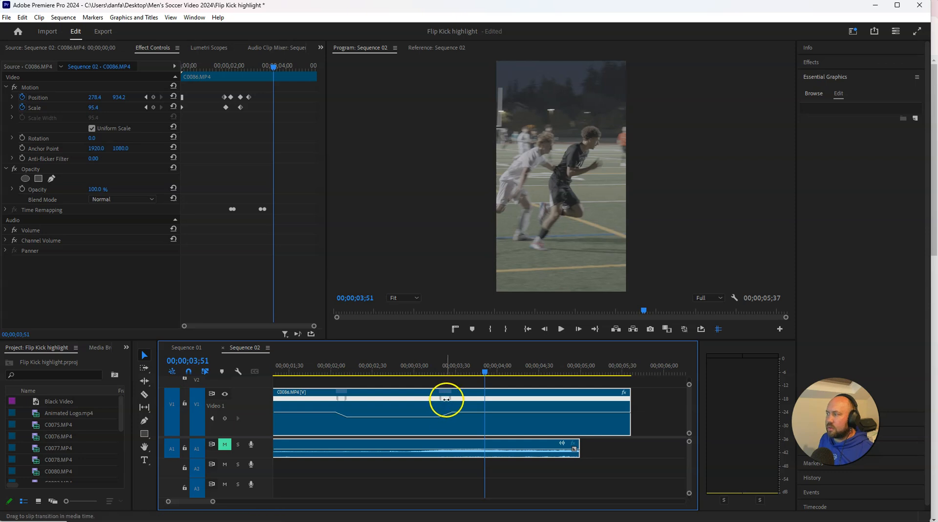
# - Play the clip from just before the first speed ramp to check both speed transitions
pyautogui.click(325, 373)
pyautogui.press('space')
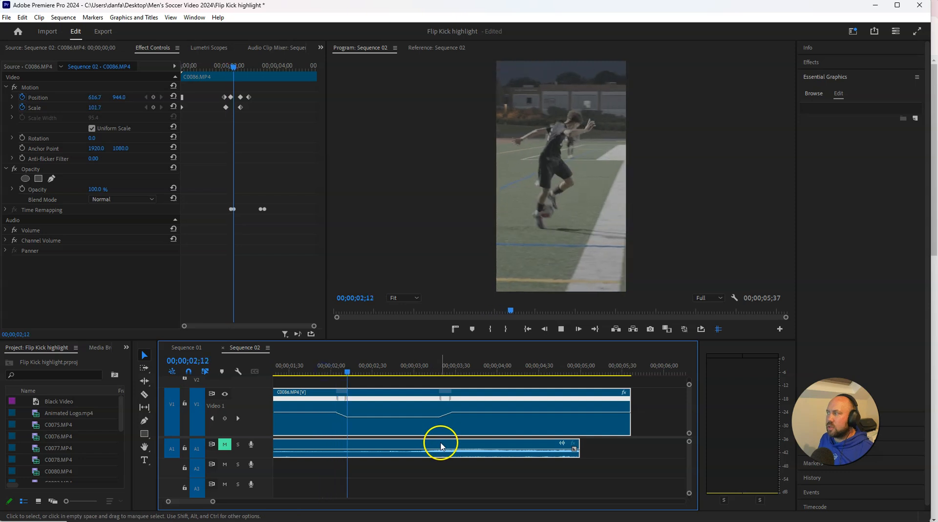
pyautogui.press('space')
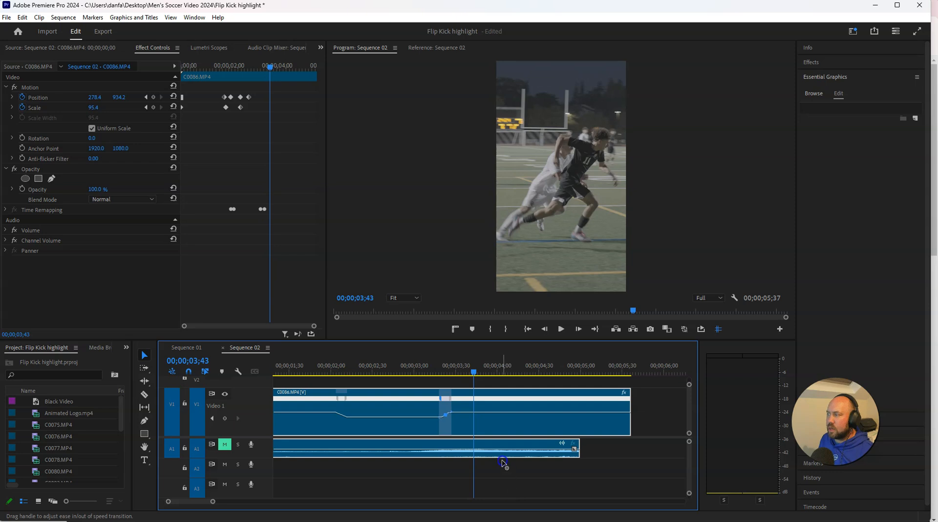
# - Curve the speed transitions with their ease handles so both ramps change speed smoothly
pyautogui.click(342, 413)
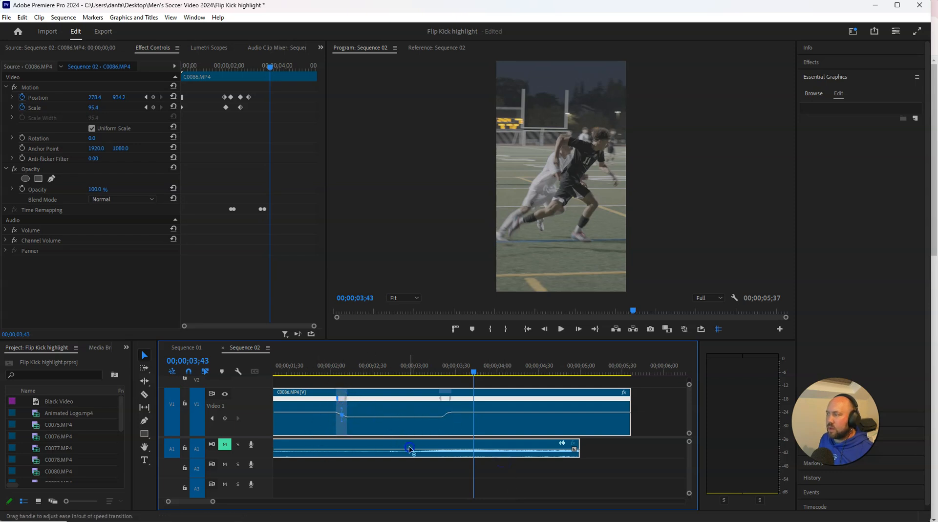
pyautogui.moveTo(479, 502); pyautogui.dragTo(471, 509)
pyautogui.moveTo(362, 419); pyautogui.dragTo(356, 431)
# - Play the clip from 00;00;02;02 through the second ramp to review the smoothed slow motion
pyautogui.click(333, 372)
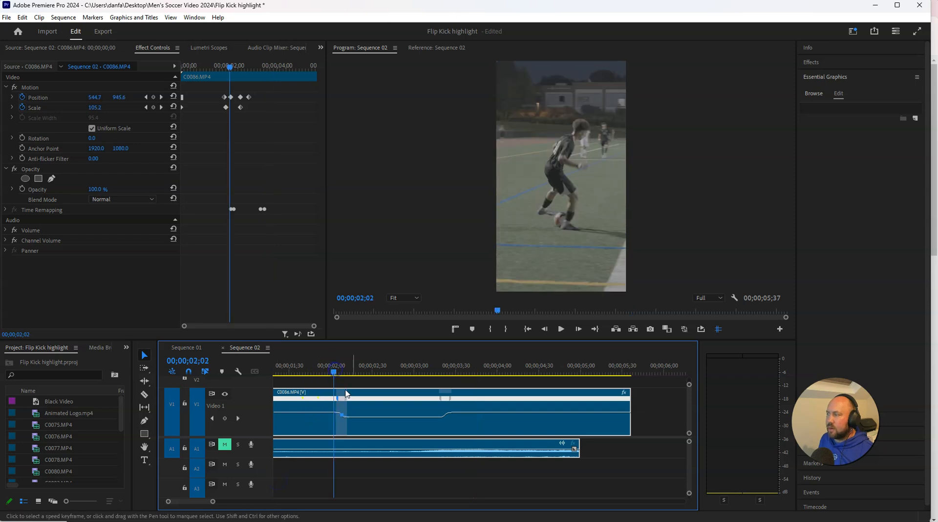
pyautogui.press('space')
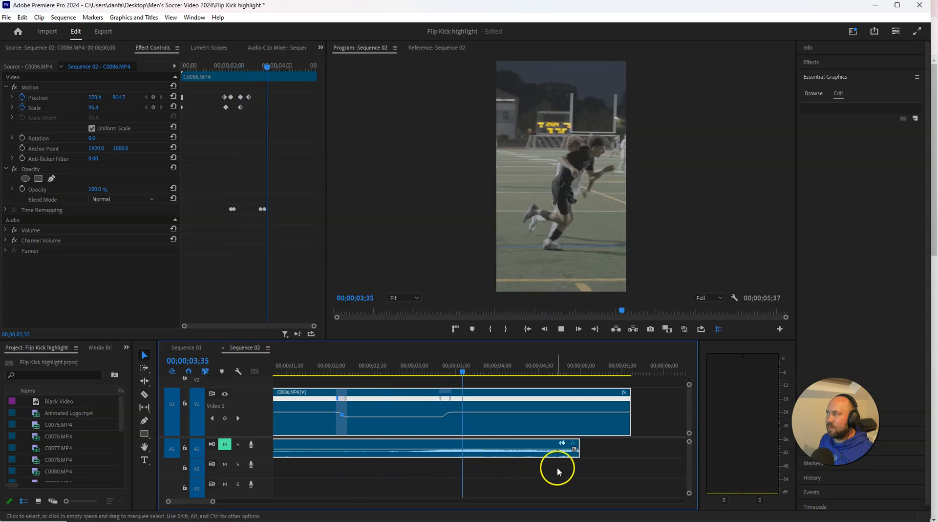
pyautogui.press('space')
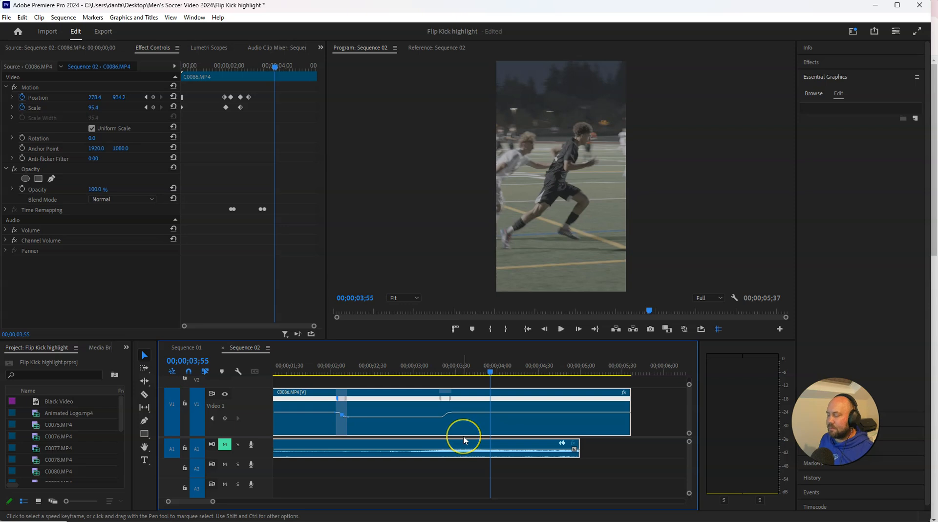
# - Move the playhead to 00;00;04;59, then dock the Project panel beside Effect Controls and widen it
pyautogui.scroll(-8, 464, 440)
pyautogui.moveTo(399, 374); pyautogui.dragTo(432, 389)
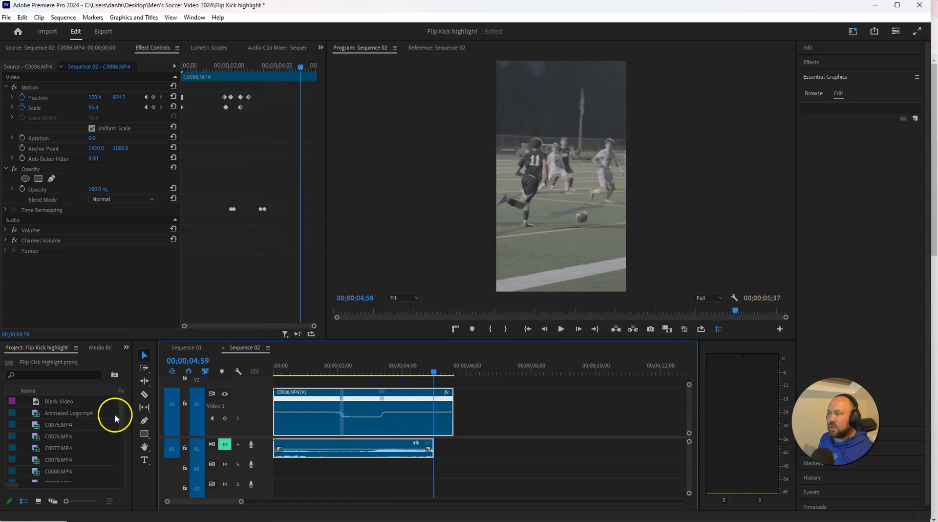
pyautogui.moveTo(133, 405); pyautogui.dragTo(230, 407)
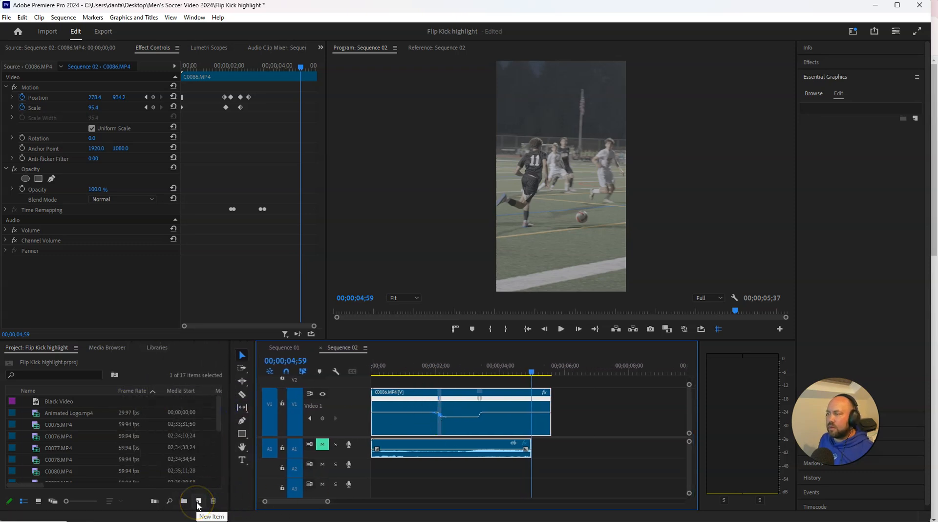
pyautogui.click(198, 502)
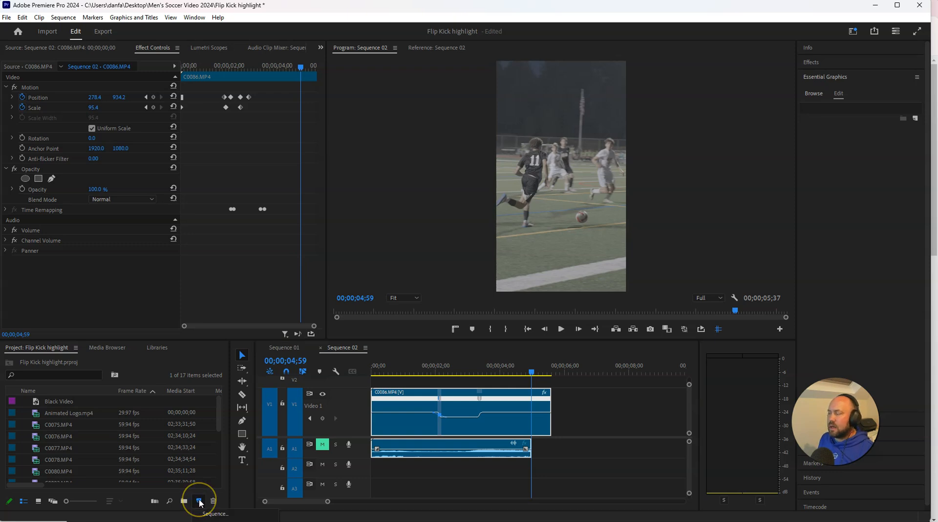
pyautogui.click(200, 502)
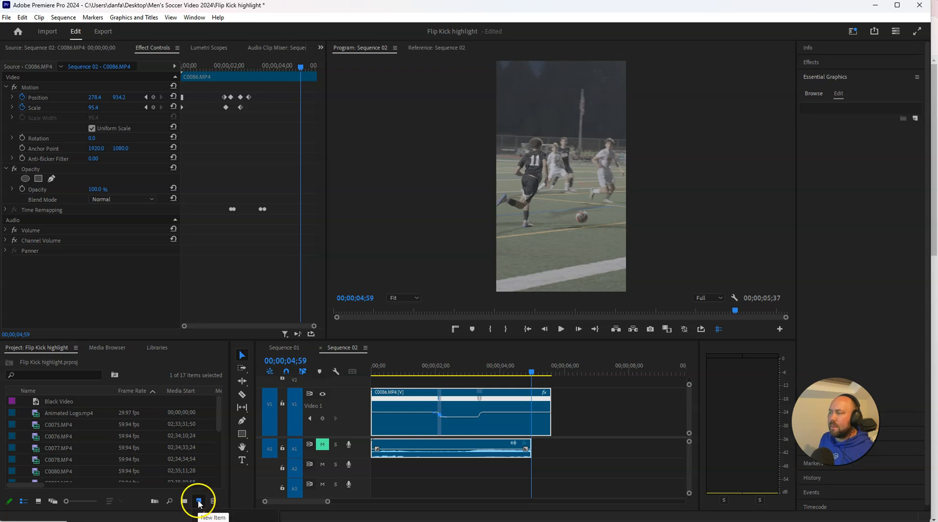
pyautogui.click(198, 500)
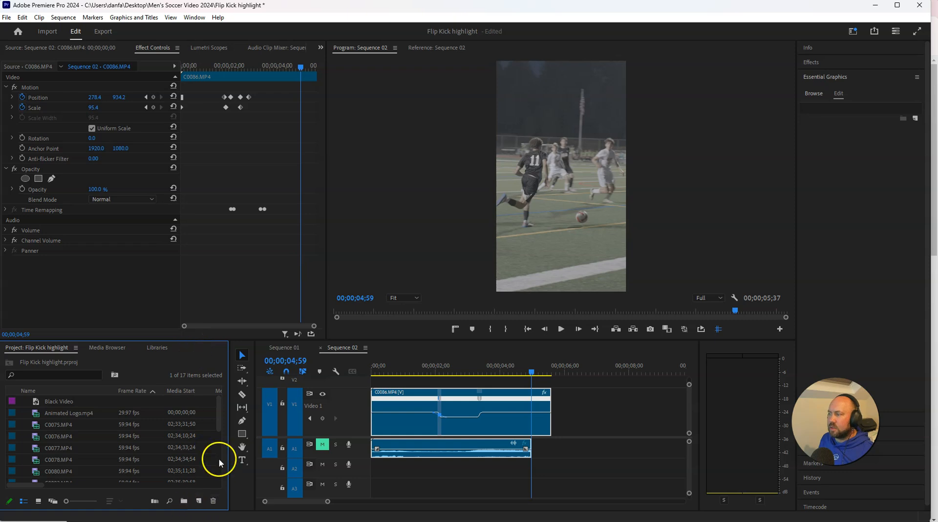
pyautogui.moveTo(195, 342); pyautogui.dragTo(321, 279)
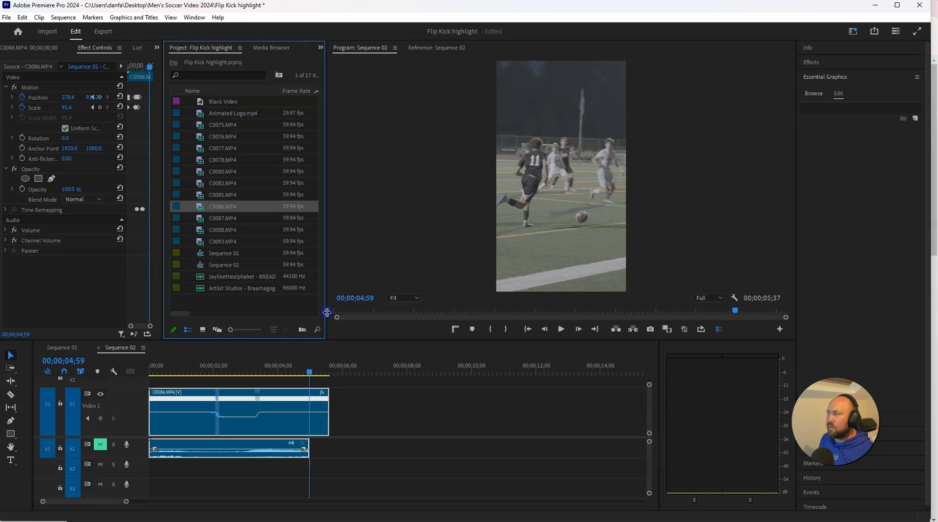
pyautogui.moveTo(325, 310); pyautogui.dragTo(391, 299)
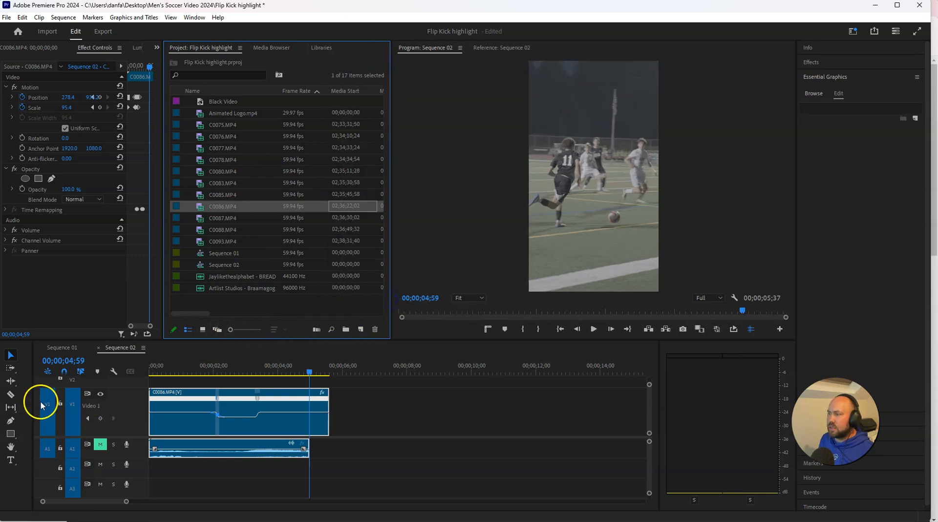
# - Create a Bars and Tone item with the automatic sequence settings and overwrite the end of clip C0086.MP4 with it from the playhead
pyautogui.click(361, 329)
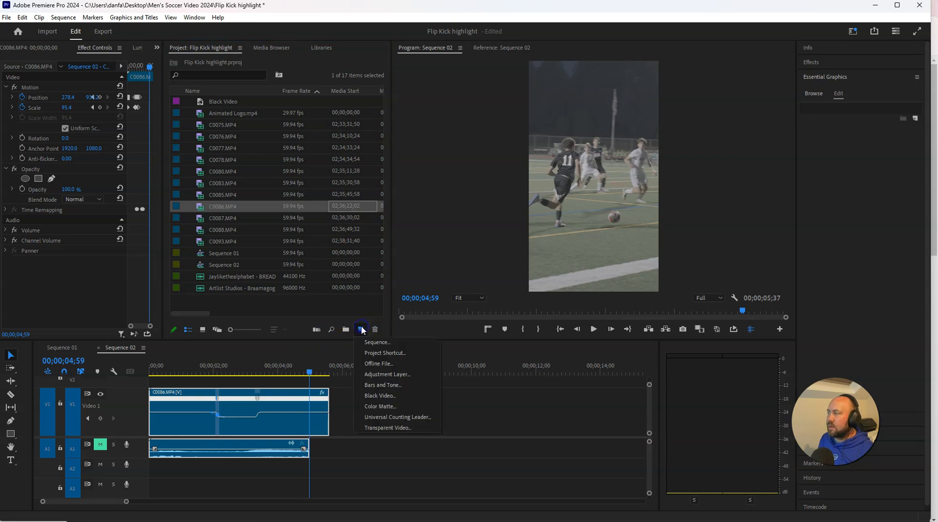
pyautogui.click(381, 387)
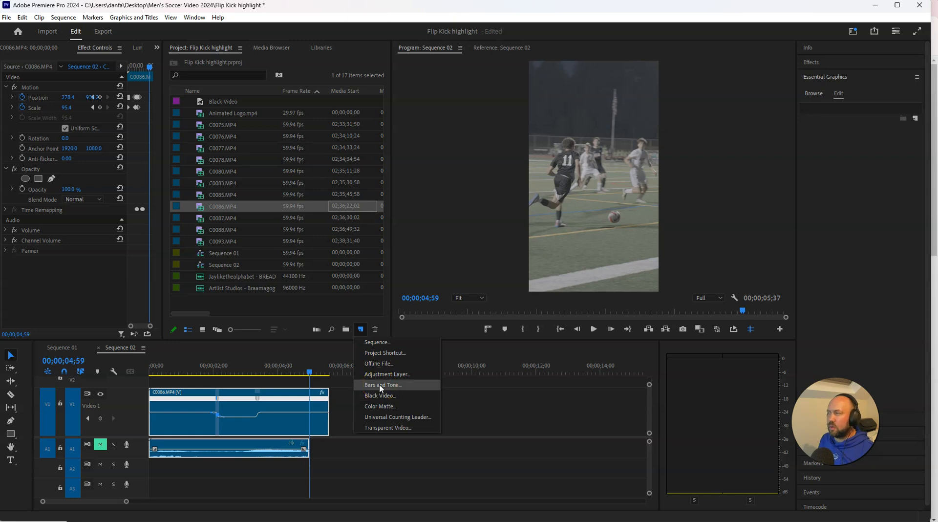
pyautogui.click(381, 385)
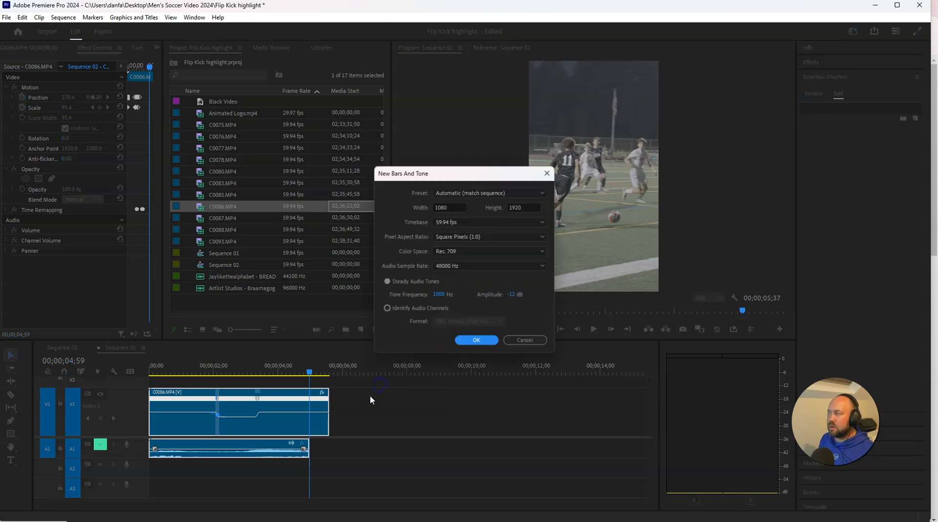
pyautogui.click(471, 340)
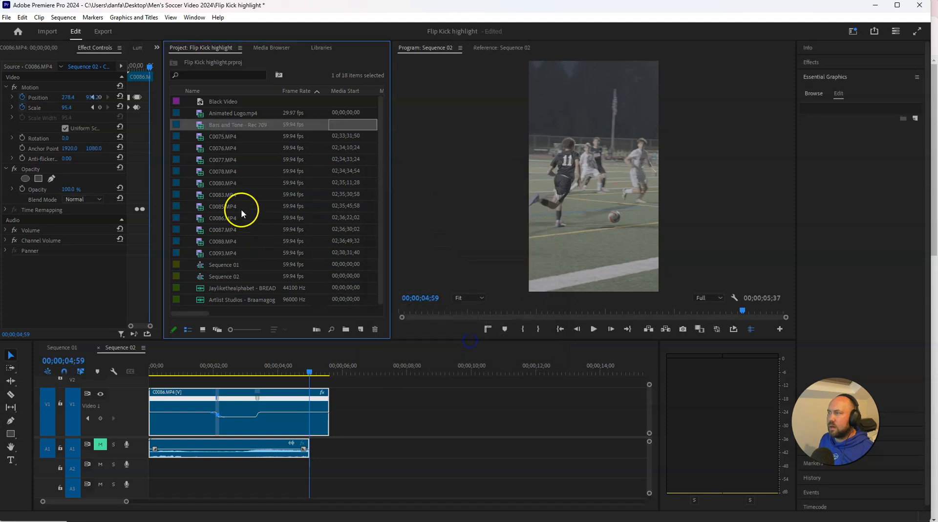
pyautogui.moveTo(225, 128); pyautogui.dragTo(314, 424)
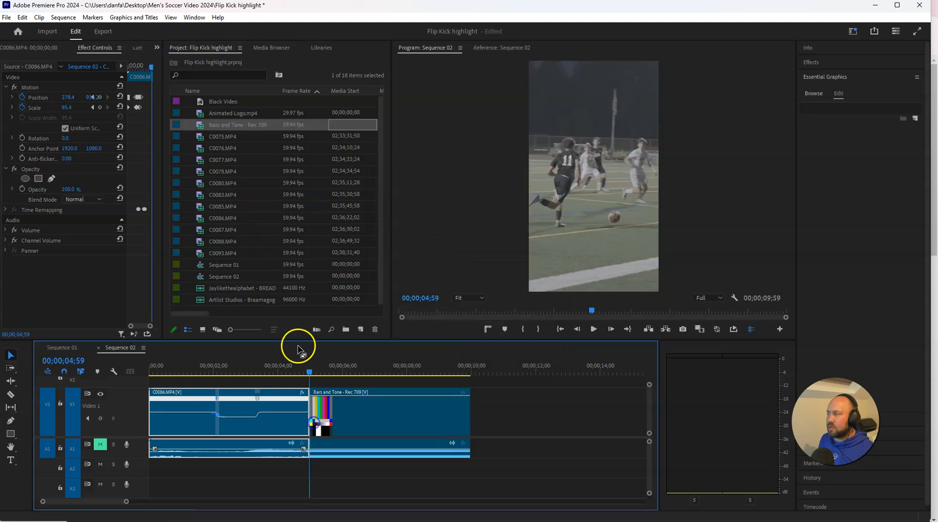
# - Preview the cut into the color bars and delete the Bars and Tone clip from the sequence
pyautogui.moveTo(309, 372); pyautogui.dragTo(306, 375)
pyautogui.press('space')
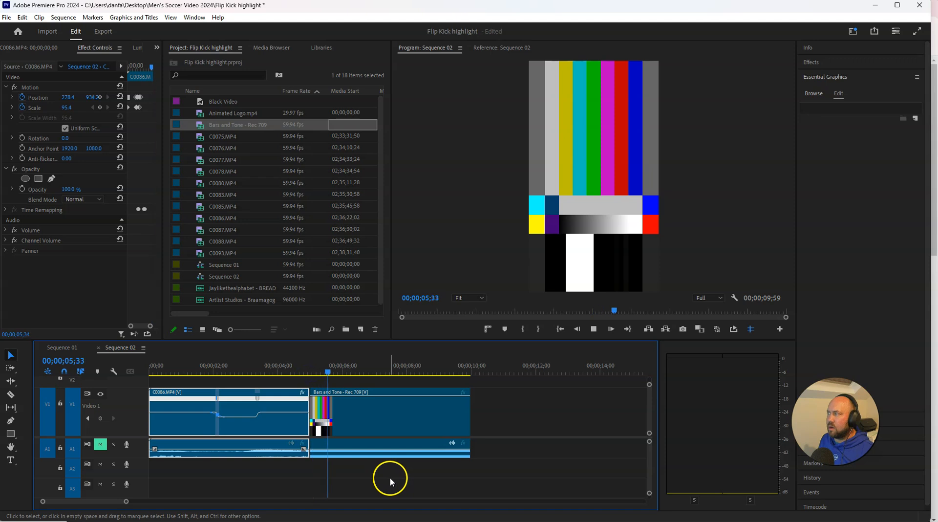
pyautogui.press('space')
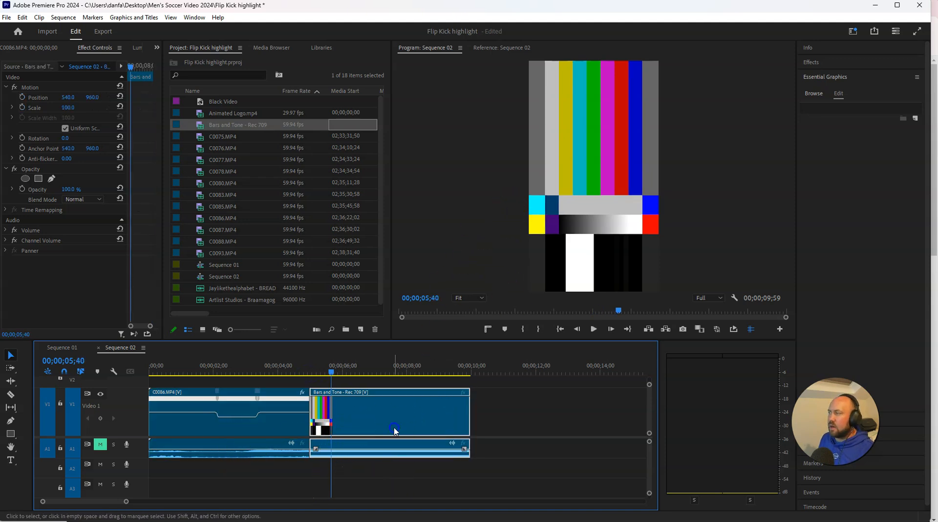
pyautogui.press('Delete')
# - Create a 1080 by 1920 Black Video at 59.94 fps, place it directly after C0086.MP4 and trim its end to 00;00;05;40
pyautogui.click(360, 330)
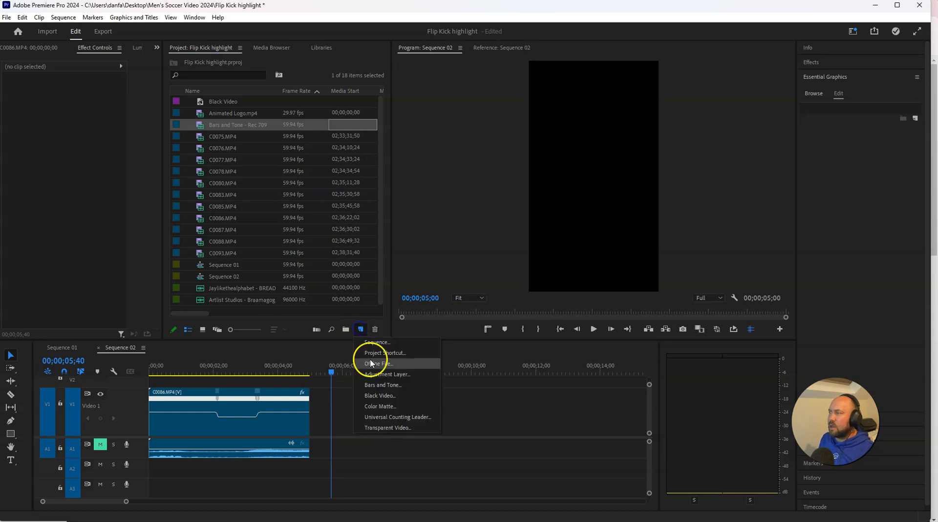
pyautogui.click(382, 394)
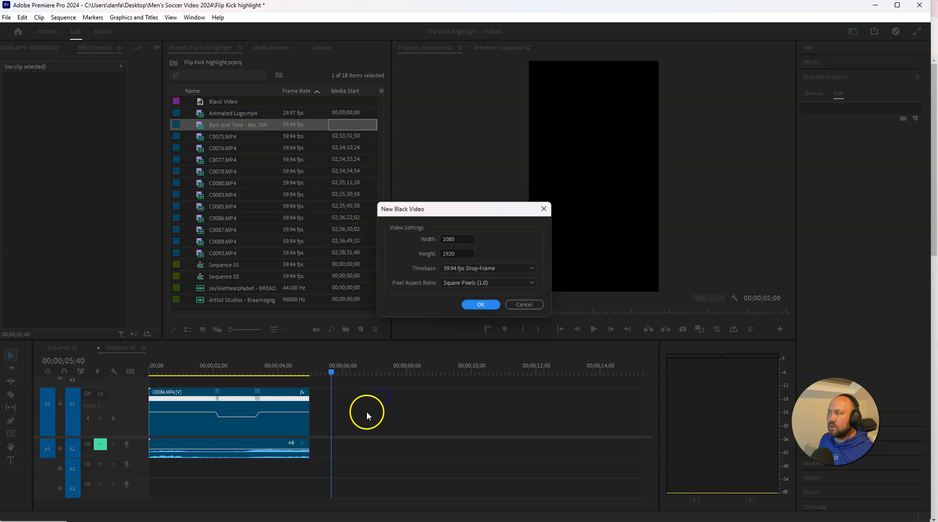
pyautogui.click(479, 304)
pyautogui.moveTo(225, 132); pyautogui.dragTo(311, 408)
pyautogui.moveTo(471, 406); pyautogui.dragTo(330, 412)
# - Play and scrub Sequence 02 across the cut from the soccer clip into the black video
pyautogui.moveTo(324, 373); pyautogui.dragTo(307, 374)
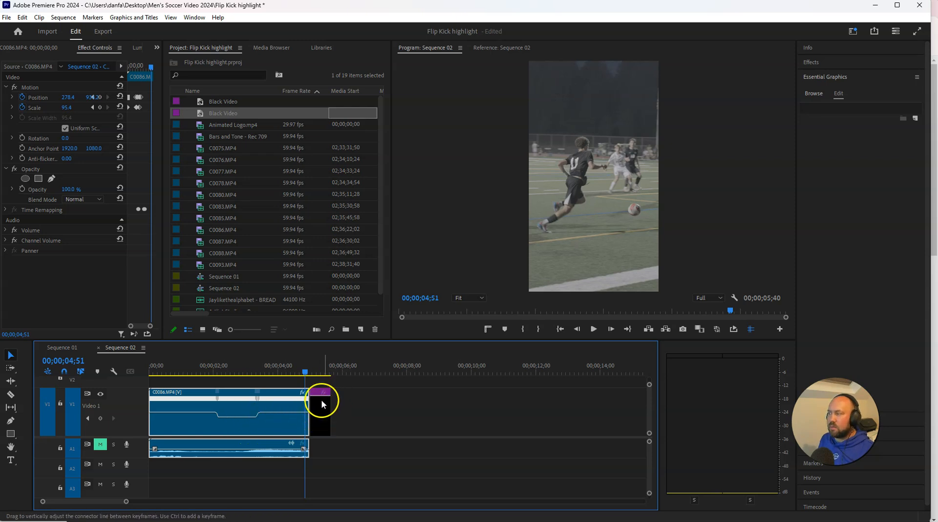
pyautogui.press('space')
pyautogui.click(315, 427)
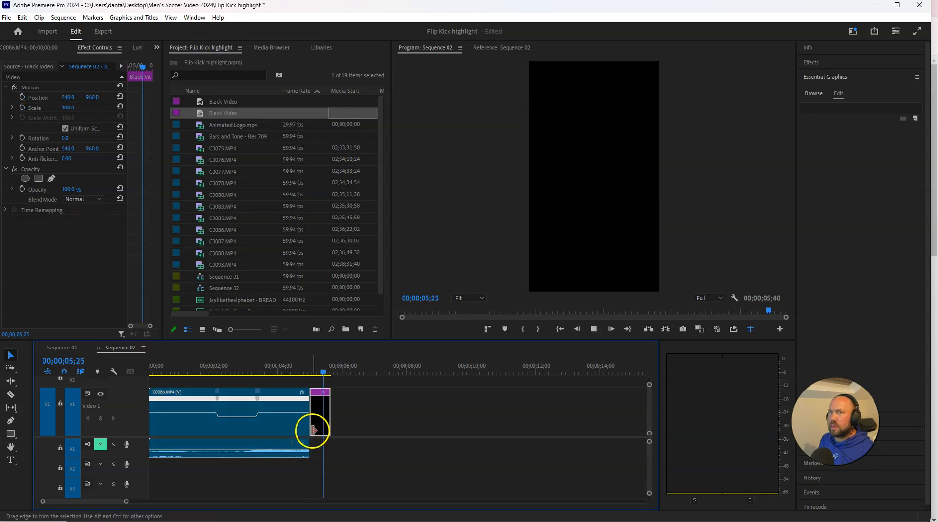
pyautogui.press('space')
pyautogui.press('space')
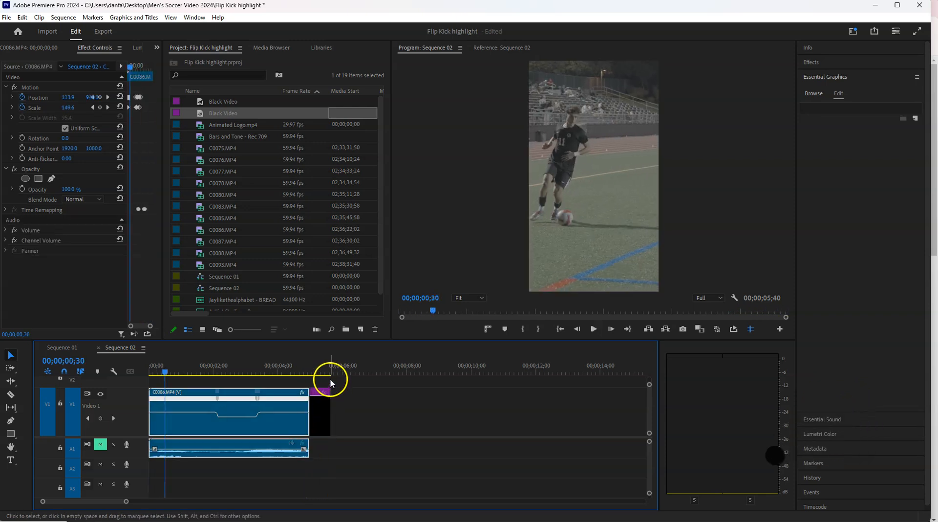
pyautogui.click(304, 373)
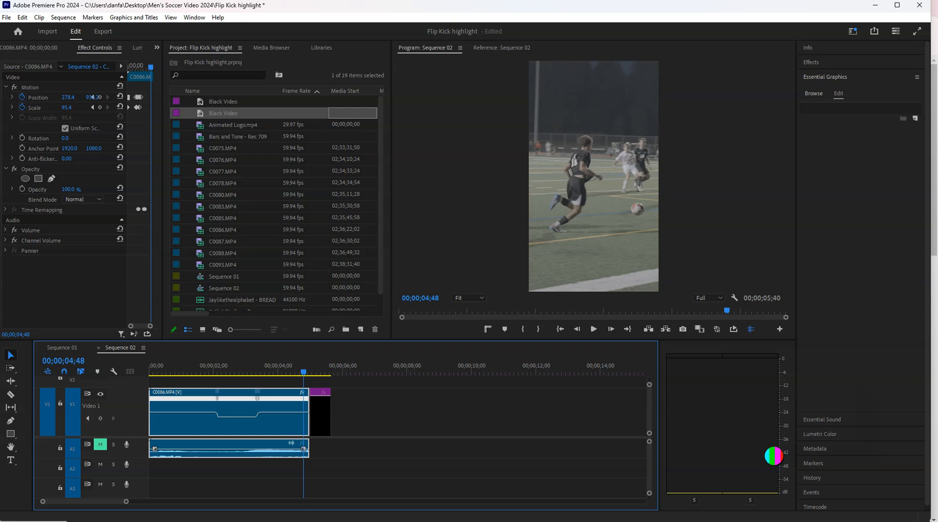
pyautogui.moveTo(307, 375); pyautogui.dragTo(313, 376)
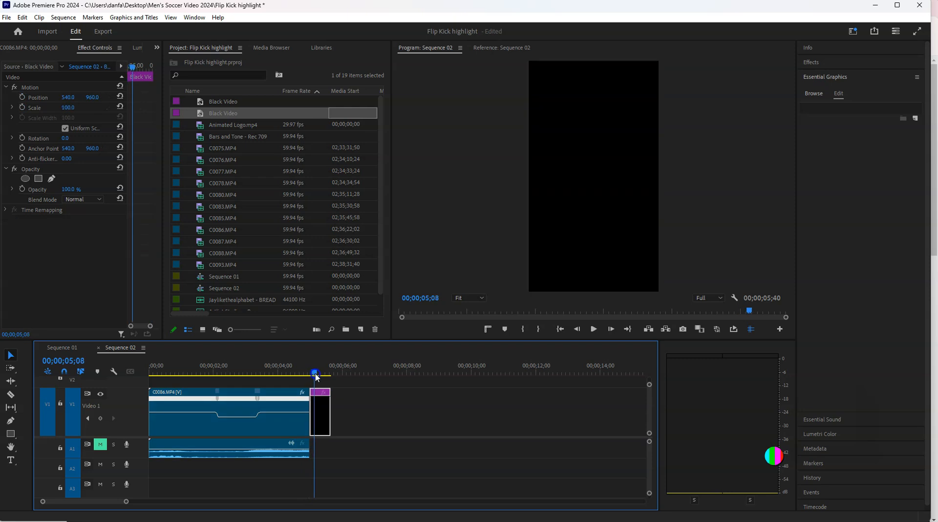
# - Group clips C0075.MP4 through C0093.MP4 into a new bin named video and collapse it
pyautogui.scroll(-1, 253, 236)
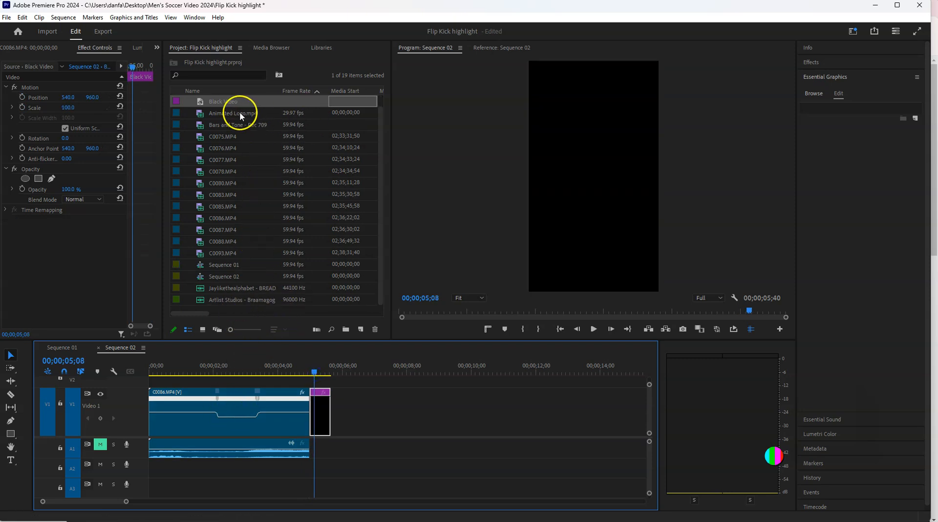
pyautogui.click(231, 139)
pyautogui.keyDown('shift'); pyautogui.click(229, 252); pyautogui.keyUp('shift')
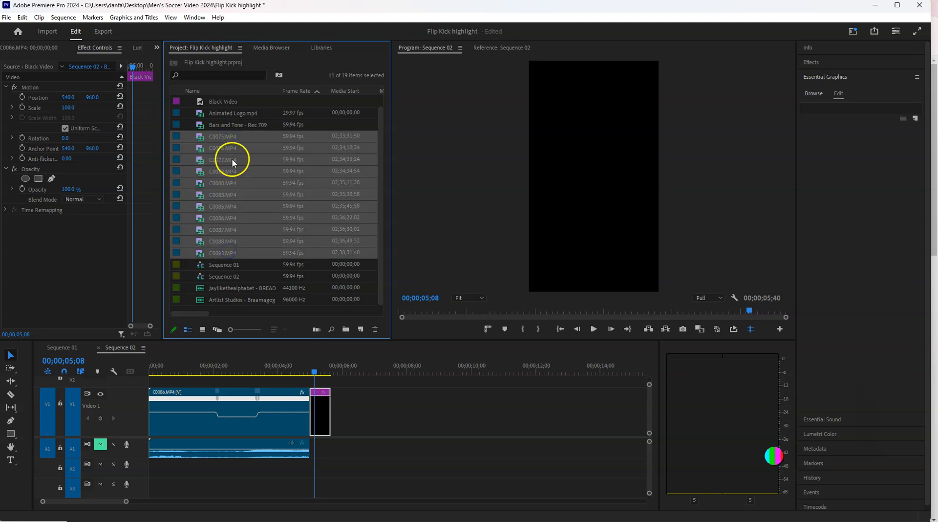
pyautogui.rightClick(233, 138)
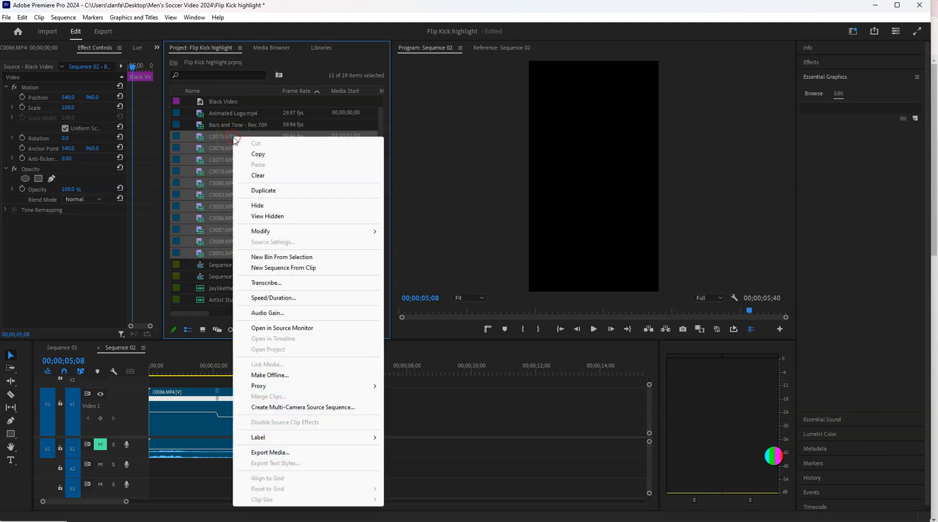
pyautogui.click(282, 256)
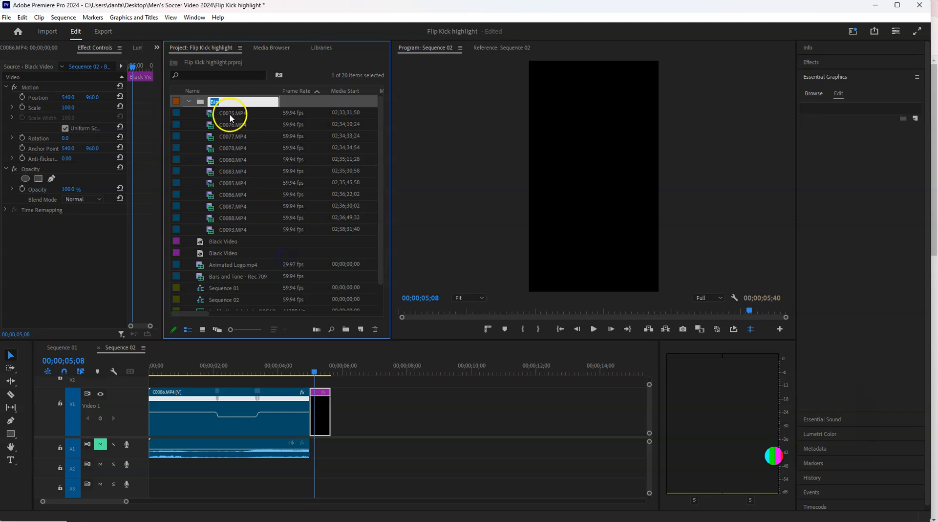
pyautogui.write('video')
pyautogui.press('Tab')
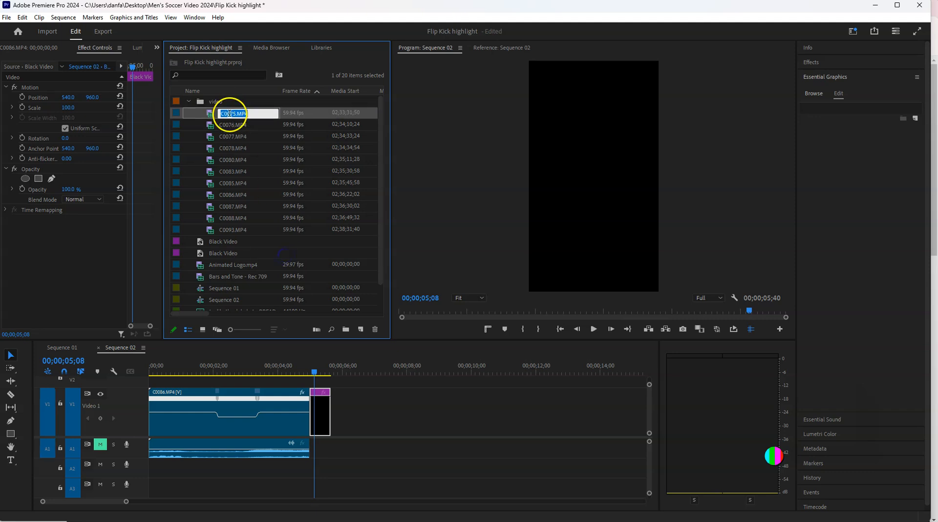
pyautogui.click(188, 101)
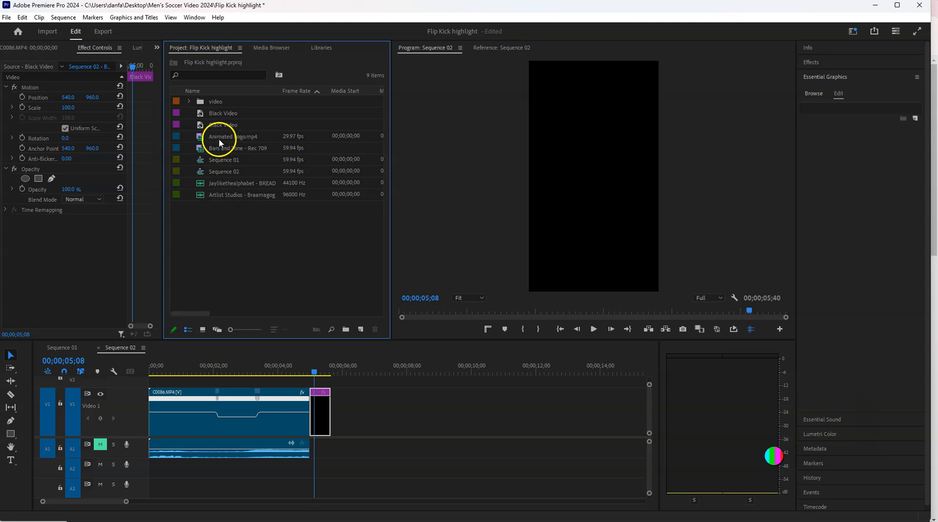
# - Browse for media to import in Google Drive's My Drive, opening the Graphics folder inside Media Production Courses
pyautogui.doubleClick(220, 230)
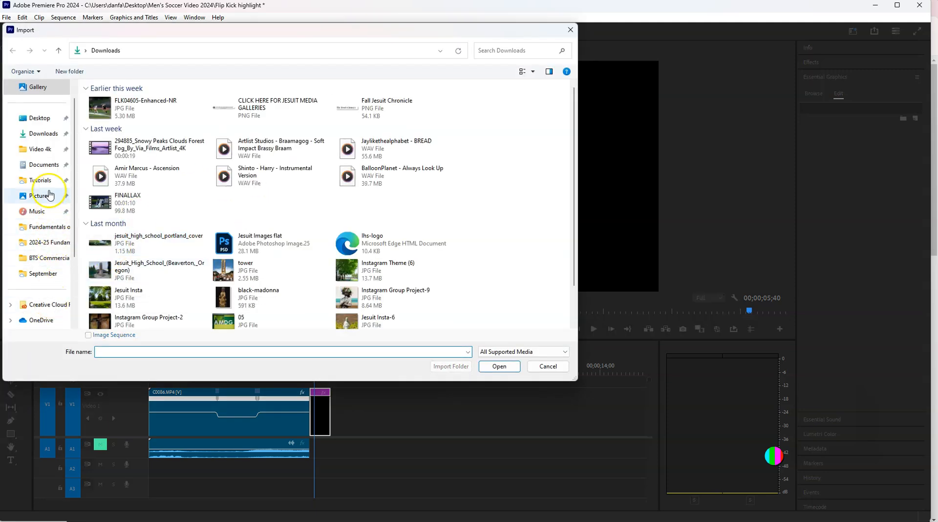
pyautogui.scroll(-2, 54, 239)
pyautogui.click(50, 273)
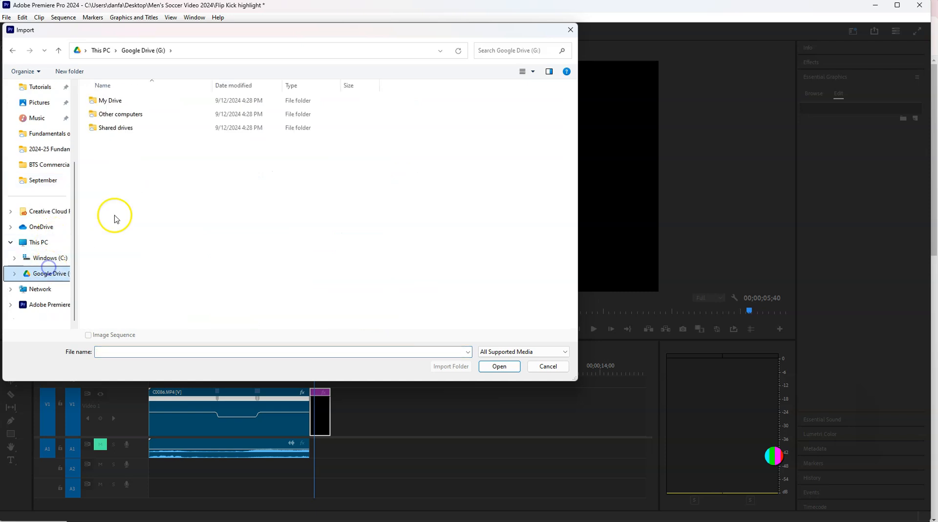
pyautogui.doubleClick(110, 100)
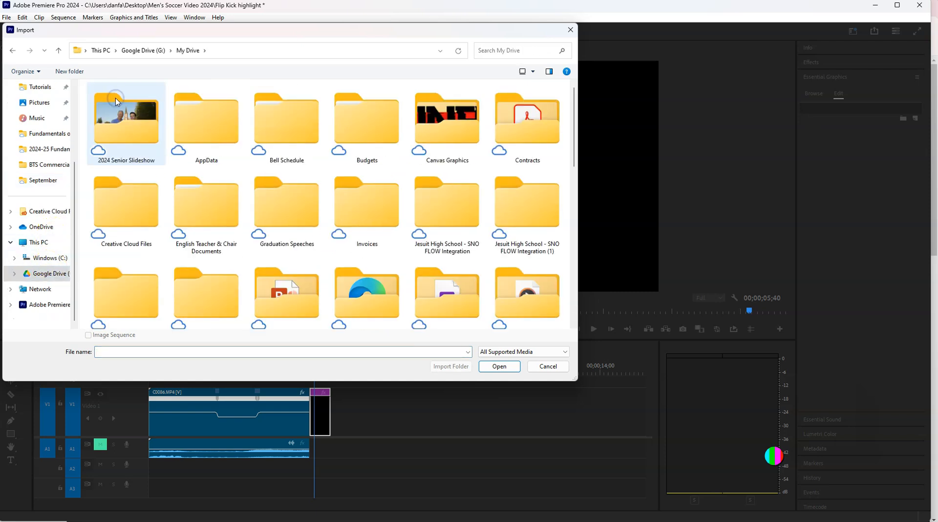
pyautogui.scroll(-2, 268, 172)
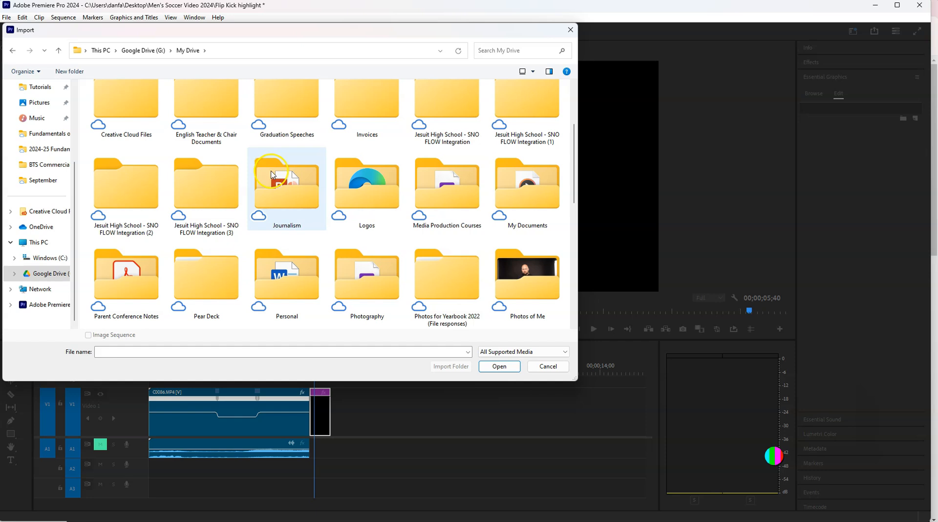
pyautogui.doubleClick(423, 192)
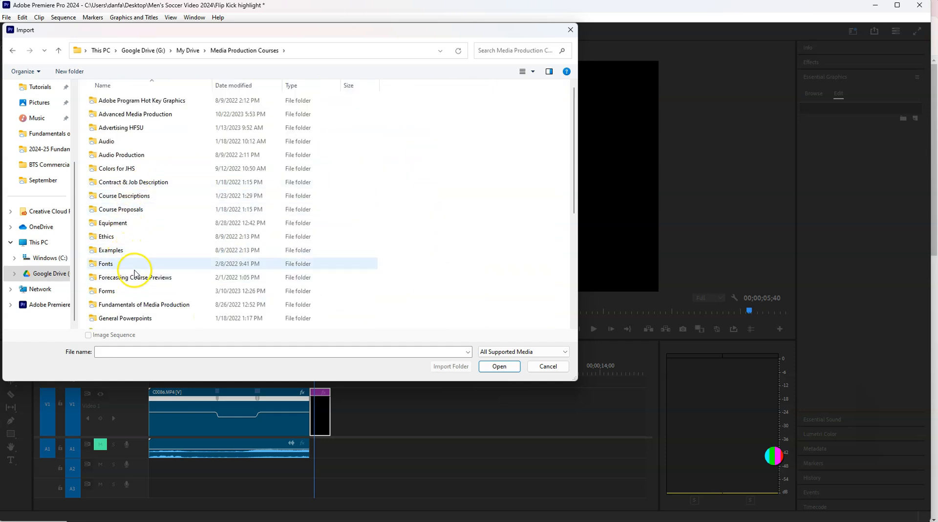
pyautogui.scroll(-3, 146, 205)
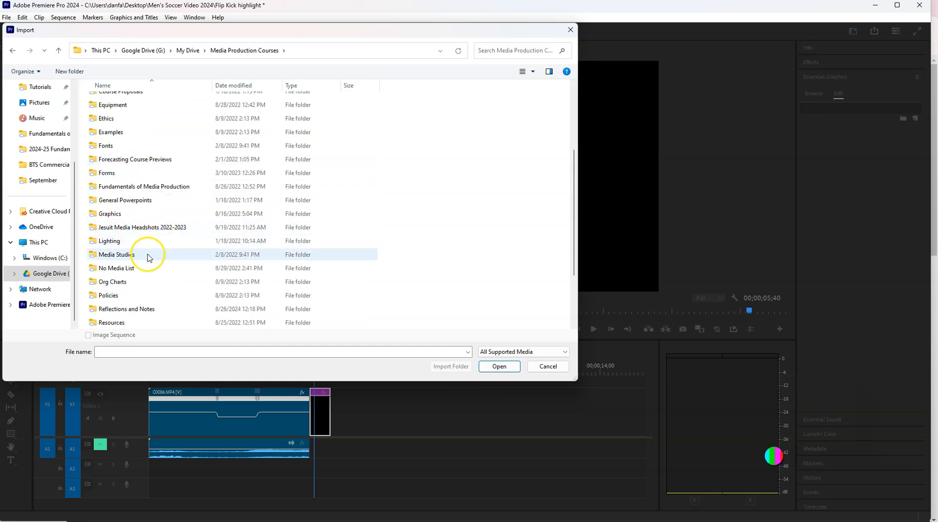
pyautogui.click(112, 216)
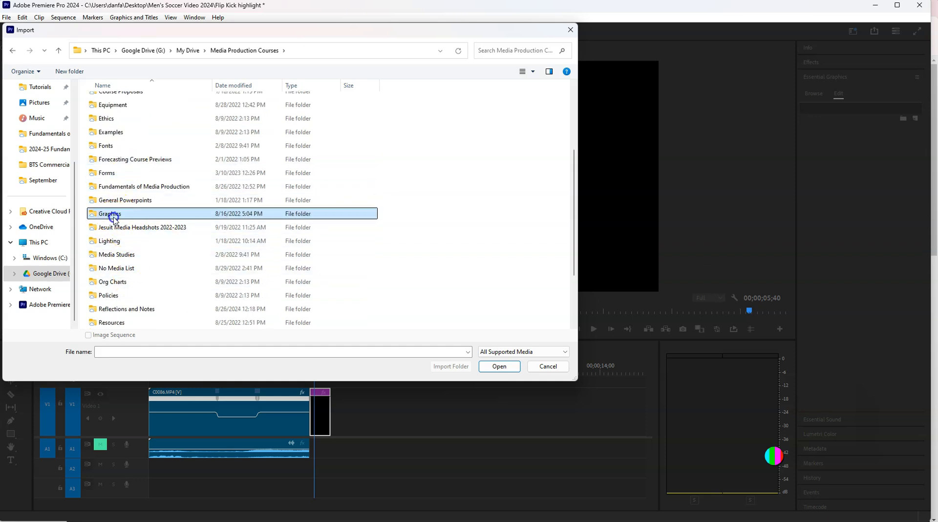
pyautogui.doubleClick(113, 216)
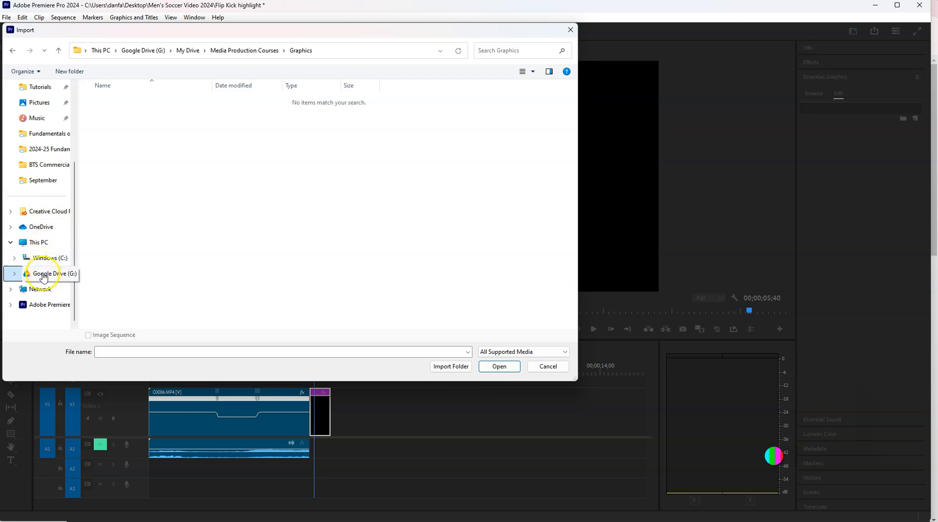
# - Search Google Drive's Shared drives for the logo folder, checking Advanced Media Production and returning to the drive list
pyautogui.scroll(3, 43, 277)
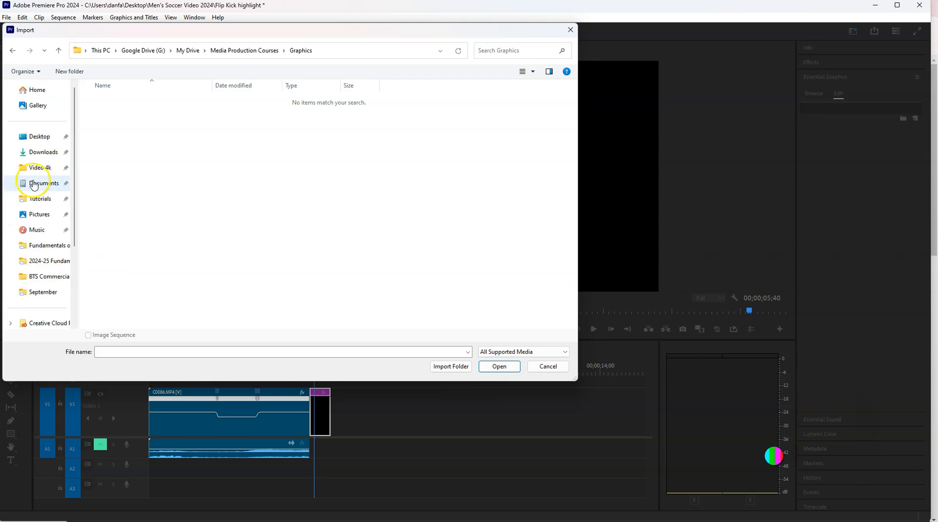
pyautogui.scroll(-3, 34, 205)
pyautogui.click(45, 273)
pyautogui.click(122, 129)
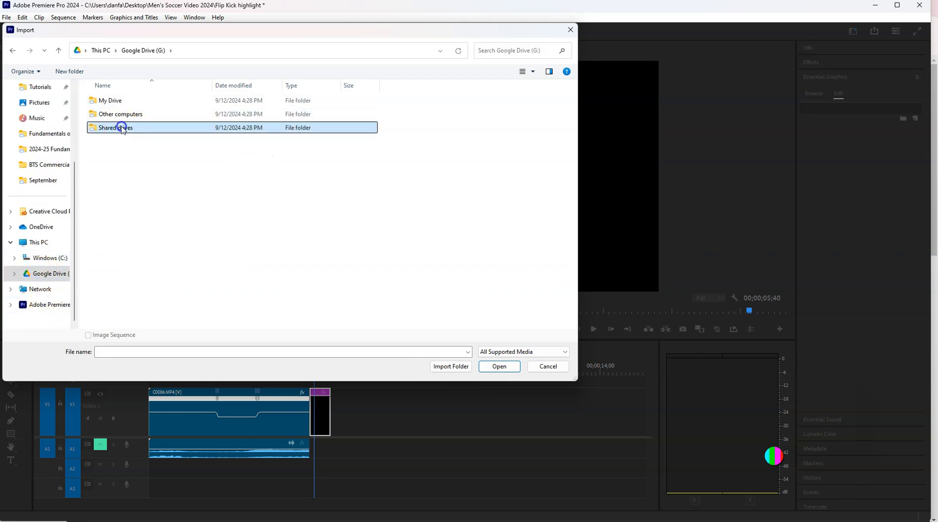
pyautogui.doubleClick(122, 127)
pyautogui.scroll(-2, 140, 220)
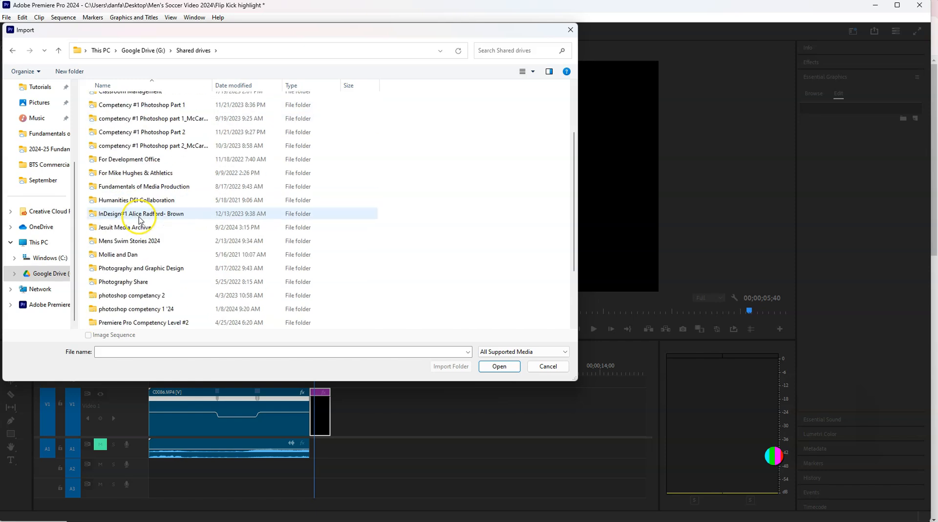
pyautogui.scroll(2, 140, 220)
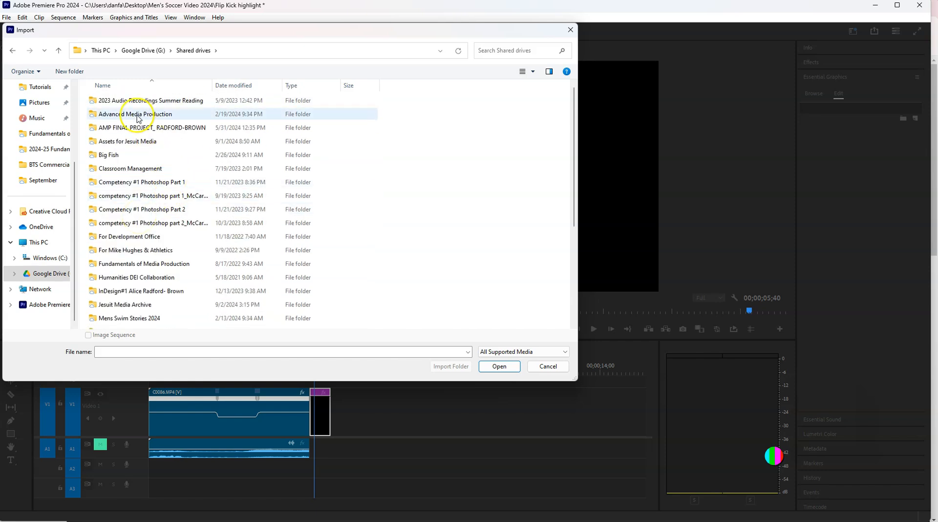
pyautogui.doubleClick(133, 115)
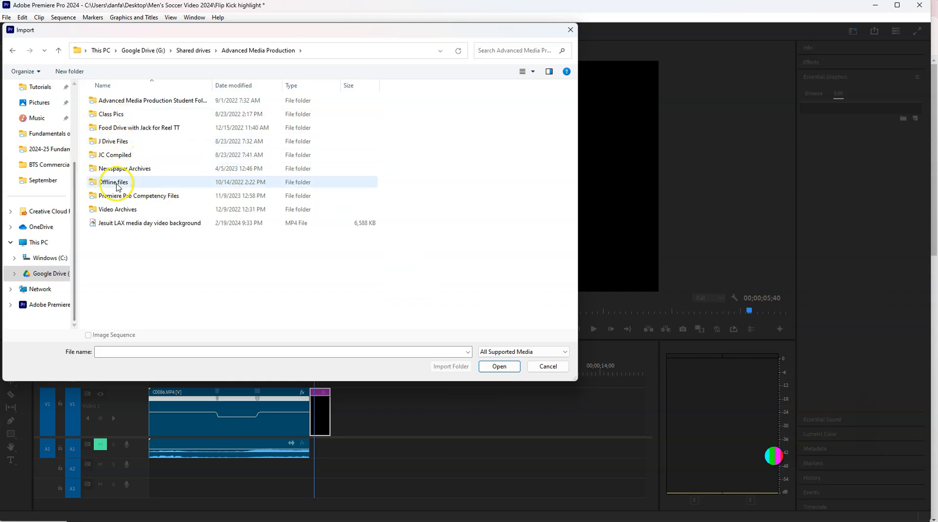
pyautogui.click(10, 50)
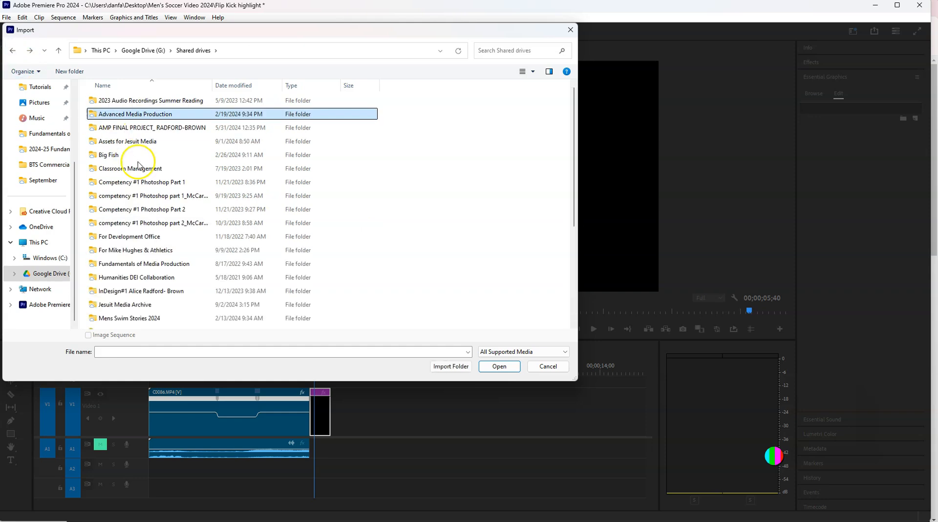
pyautogui.scroll(-5, 138, 163)
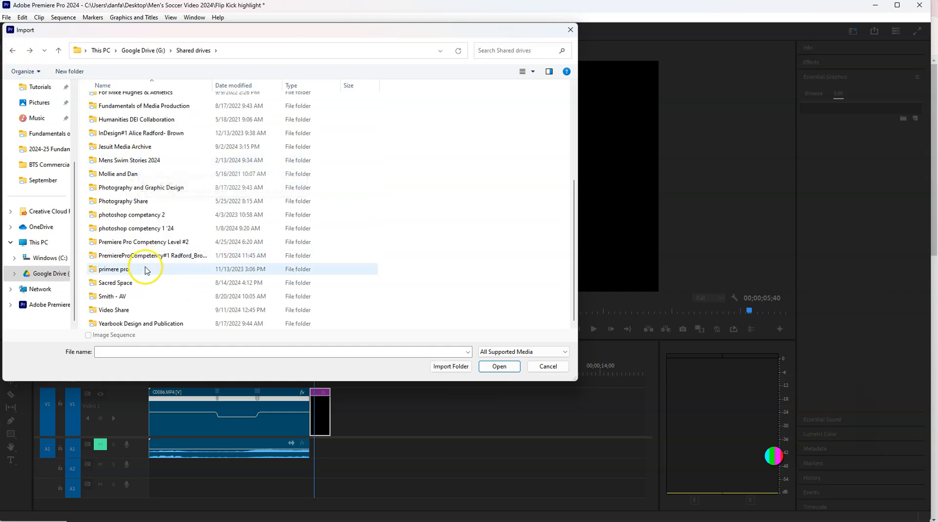
pyautogui.scroll(5, 274, 229)
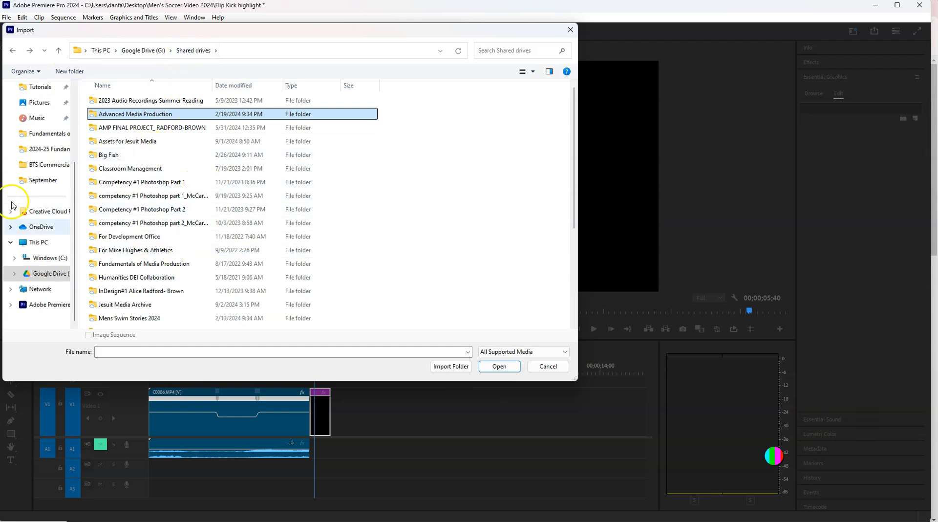
# - Import Animated Logo.mp4 from the Assets for Jesuit Media folder in Google Drive's Shared drives
pyautogui.click(34, 273)
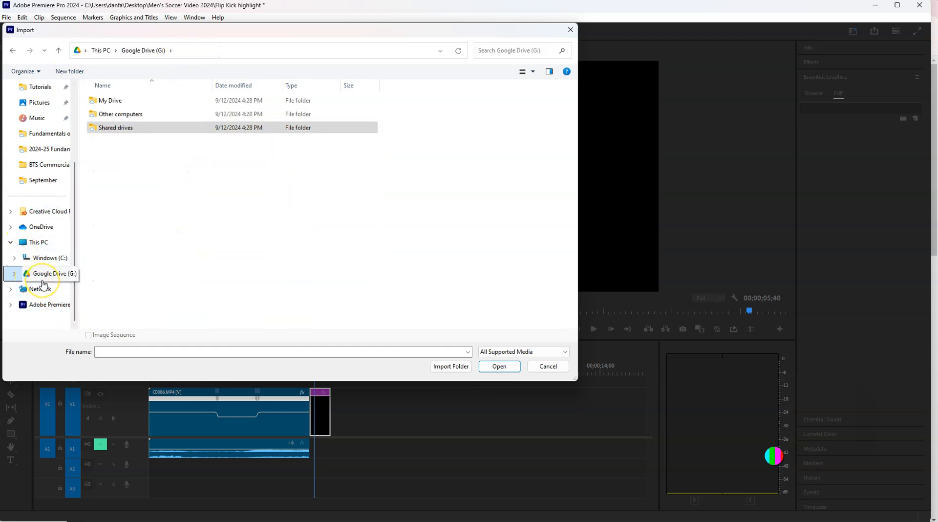
pyautogui.doubleClick(122, 128)
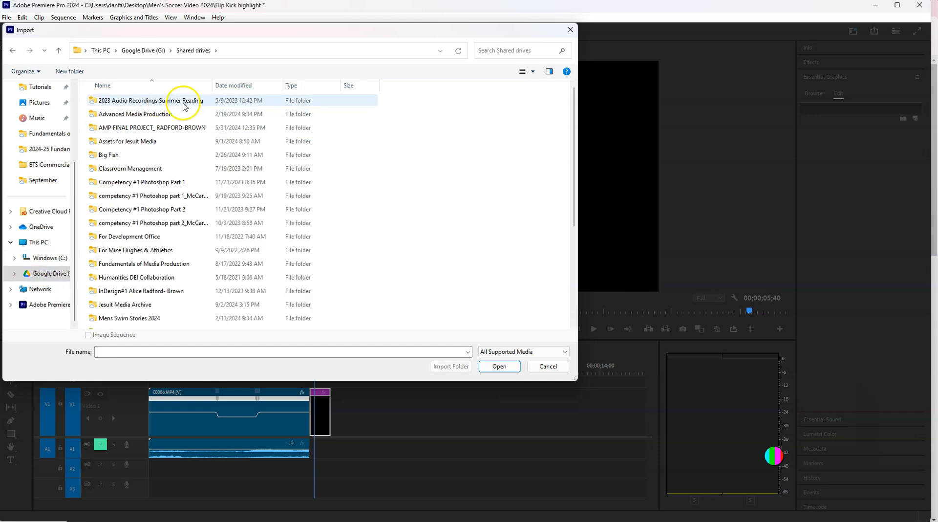
pyautogui.doubleClick(128, 141)
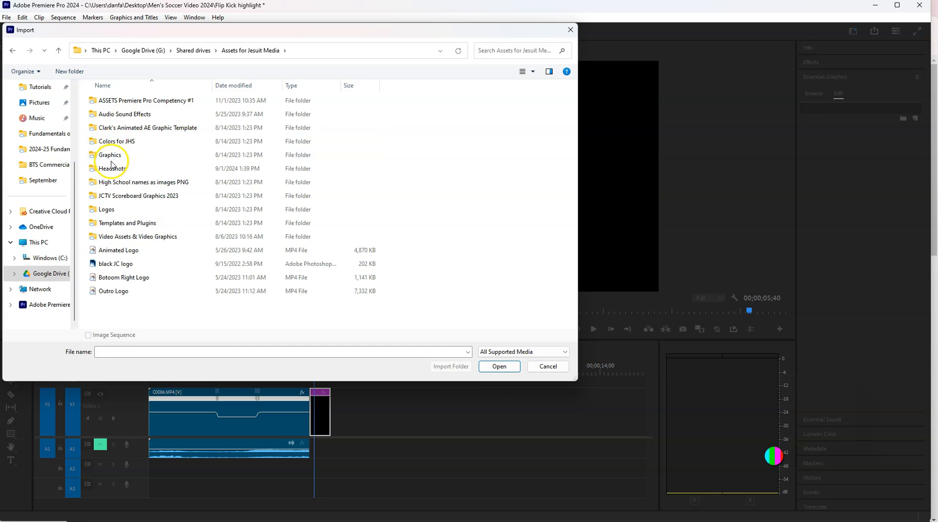
pyautogui.doubleClick(110, 154)
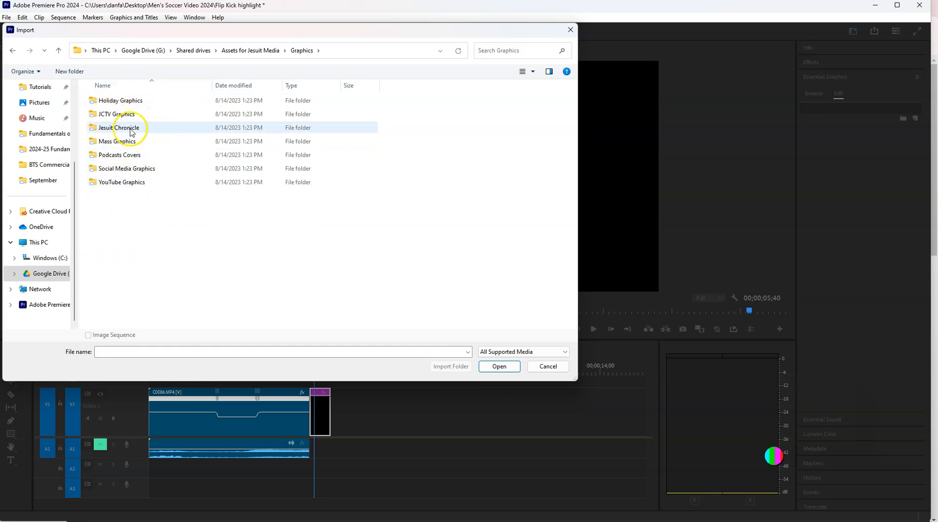
pyautogui.click(13, 53)
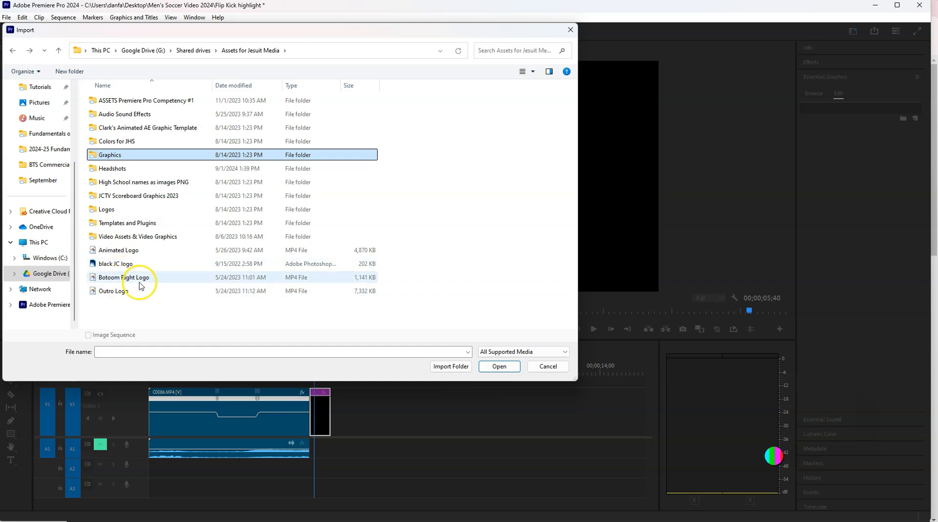
pyautogui.doubleClick(120, 250)
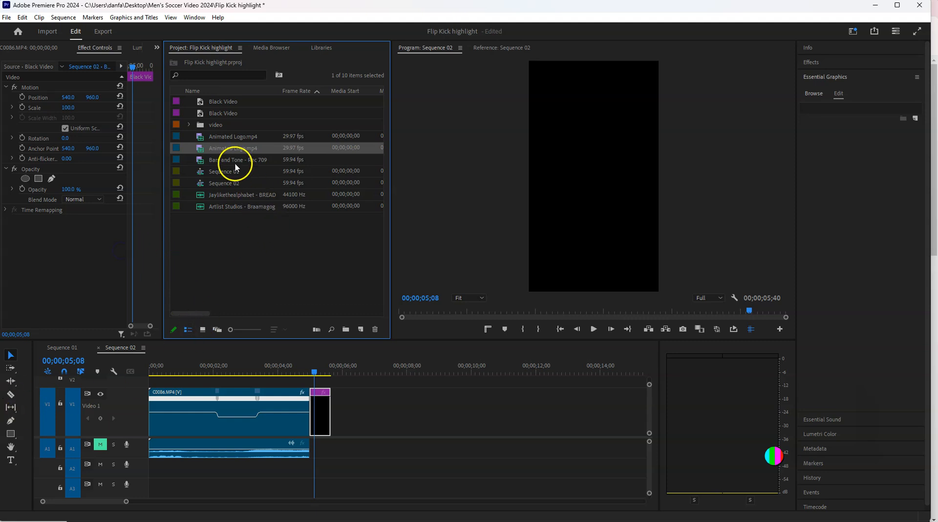
# - Place Animated Logo.mp4 on V2 directly above the Black Video and trim its end to match the Black Video's end
pyautogui.moveTo(343, 377)
pyautogui.mouseDown()
pyautogui.moveTo(348, 423)
pyautogui.moveTo(342, 386)
pyautogui.mouseUp()
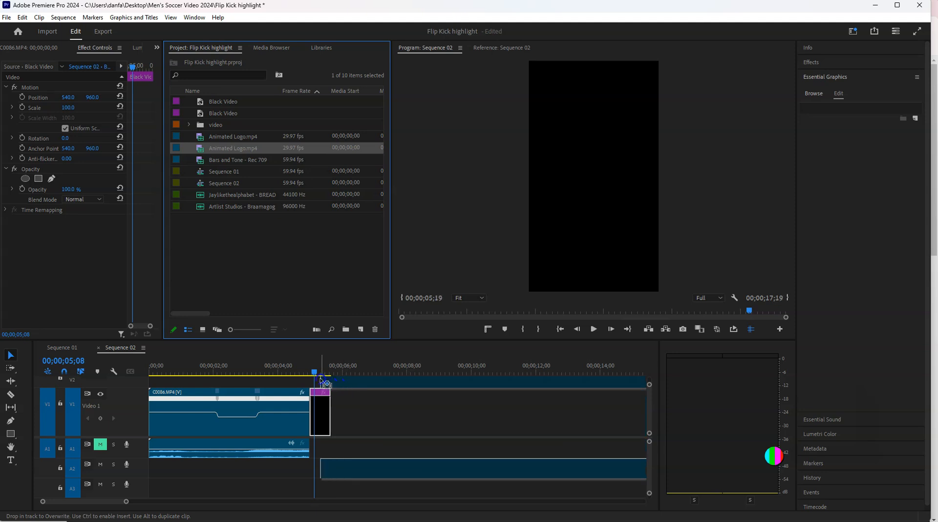
pyautogui.moveTo(313, 383); pyautogui.dragTo(187, 391)
pyautogui.press('-')
pyautogui.press('-')
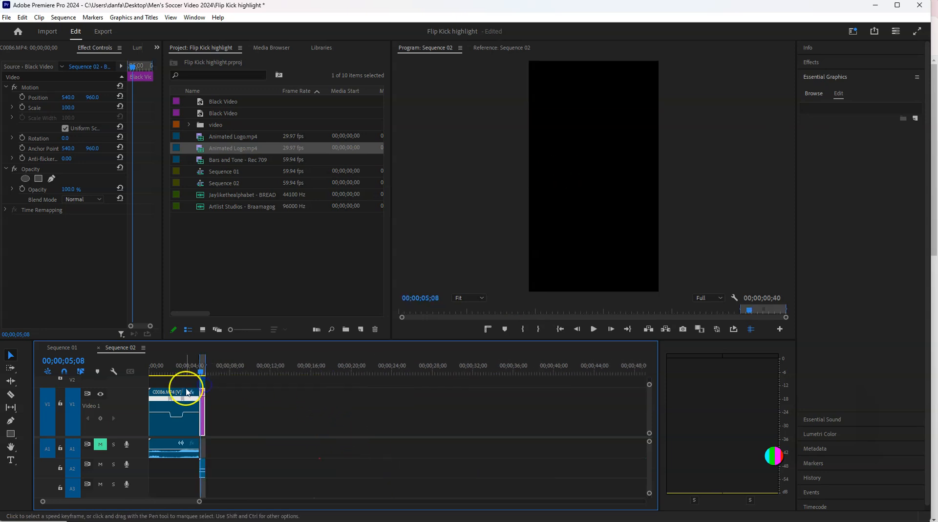
pyautogui.press('=')
pyautogui.press('=')
pyautogui.press('=')
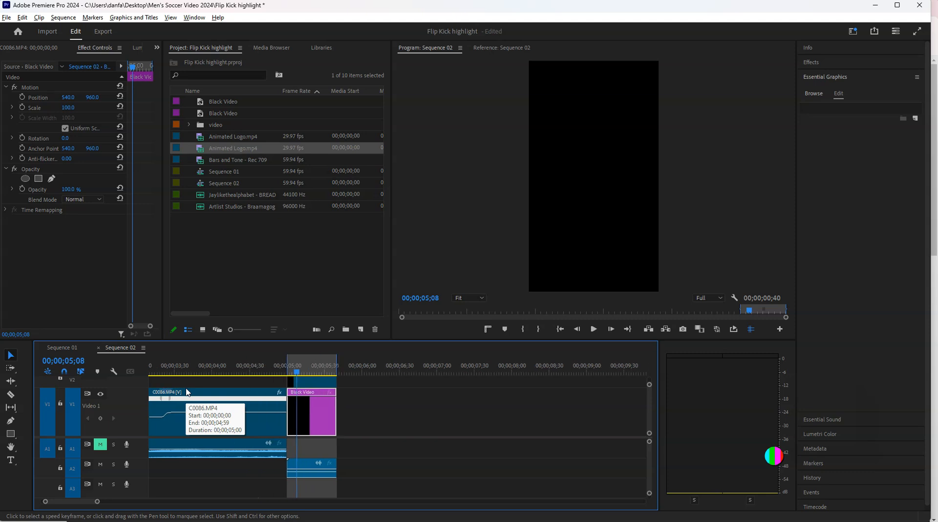
pyautogui.click(306, 415)
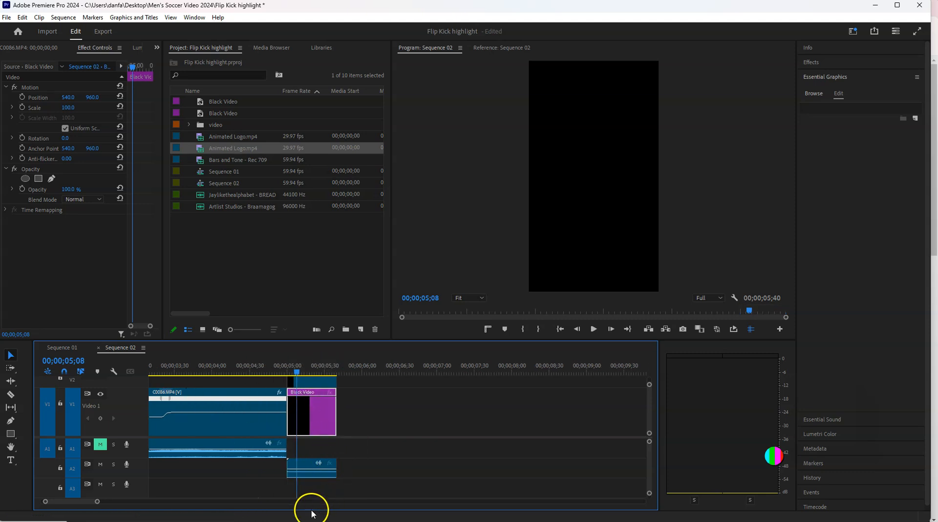
pyautogui.moveTo(97, 501); pyautogui.dragTo(137, 502)
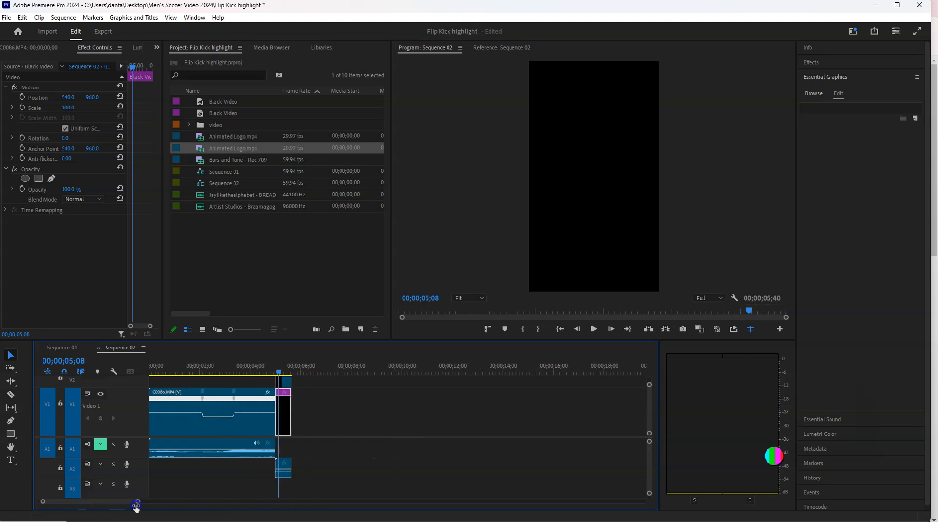
pyautogui.moveTo(143, 339); pyautogui.dragTo(143, 266)
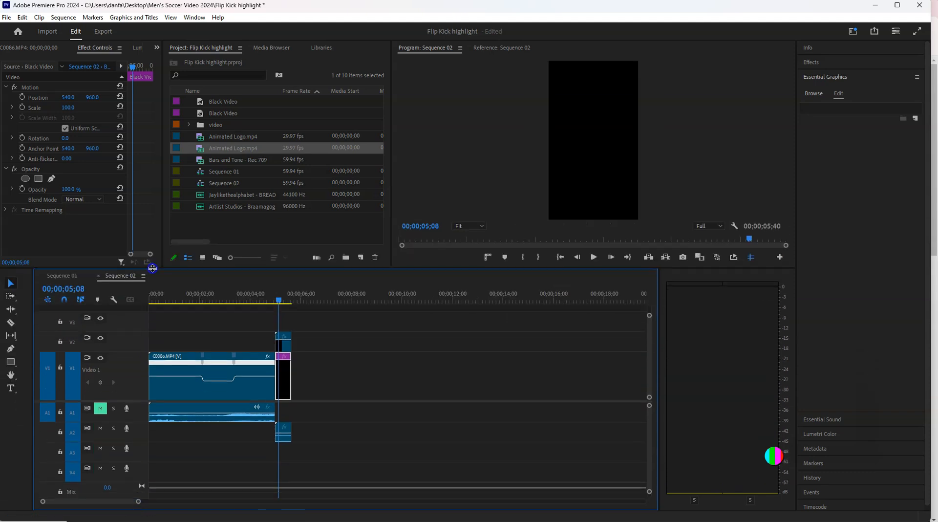
pyautogui.moveTo(280, 300)
pyautogui.mouseDown()
pyautogui.moveTo(291, 299)
pyautogui.moveTo(281, 299)
pyautogui.mouseUp()
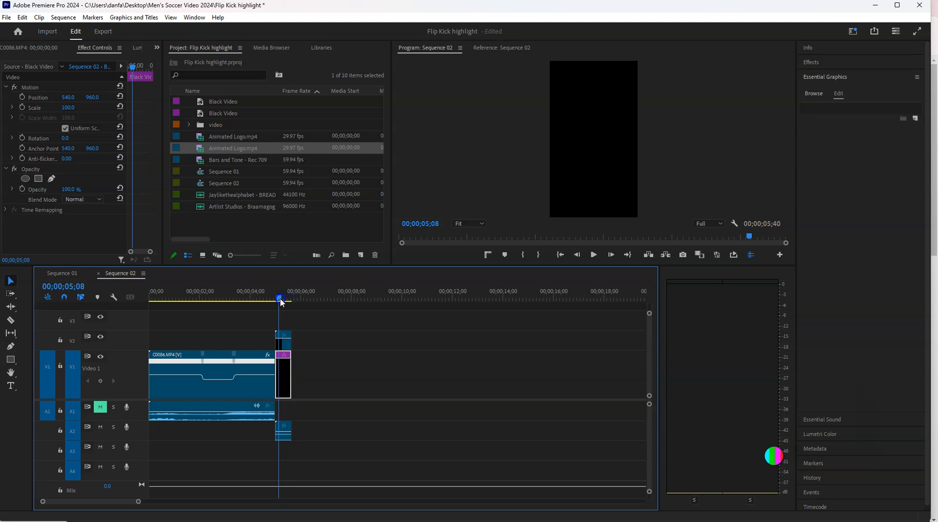
# - Extend the Animated Logo clip's end, trim its beginning to 00;00;06;30 and slide the remaining part back to start at 00;00;05;00
pyautogui.click(287, 345)
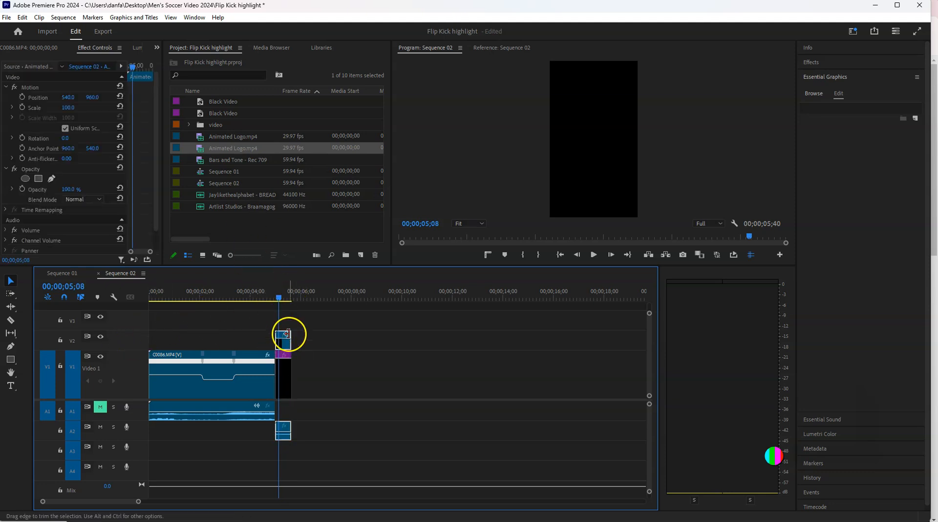
pyautogui.moveTo(289, 342); pyautogui.dragTo(319, 342)
pyautogui.moveTo(279, 295); pyautogui.dragTo(321, 302)
pyautogui.moveTo(300, 303); pyautogui.dragTo(313, 301)
pyautogui.moveTo(316, 343); pyautogui.dragTo(355, 342)
pyautogui.moveTo(278, 342)
pyautogui.mouseDown()
pyautogui.moveTo(314, 342)
pyautogui.moveTo(286, 347)
pyautogui.mouseUp()
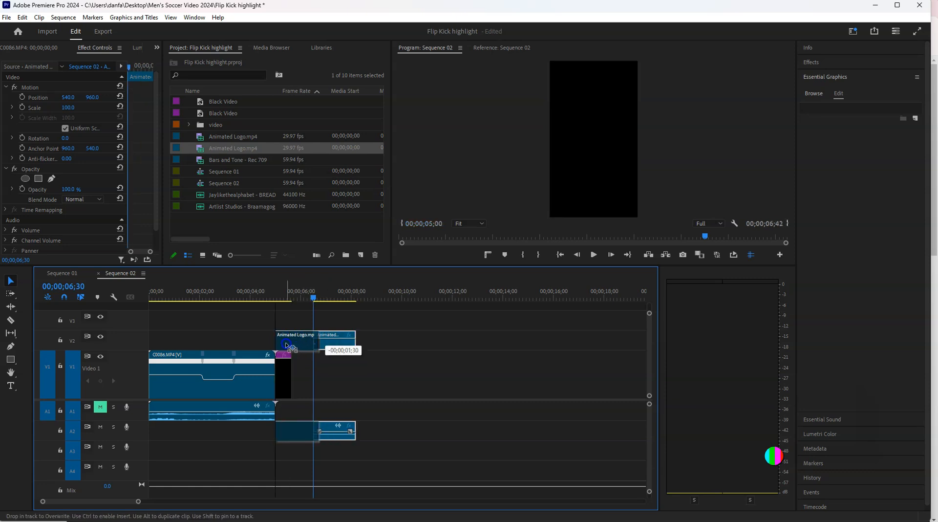
# - Preview Sequence 02 from its beginning, scrub to the logo at 00;00;05;26, and open Sequence 01 for comparison
pyautogui.moveTo(268, 293); pyautogui.dragTo(274, 296)
pyautogui.press('space')
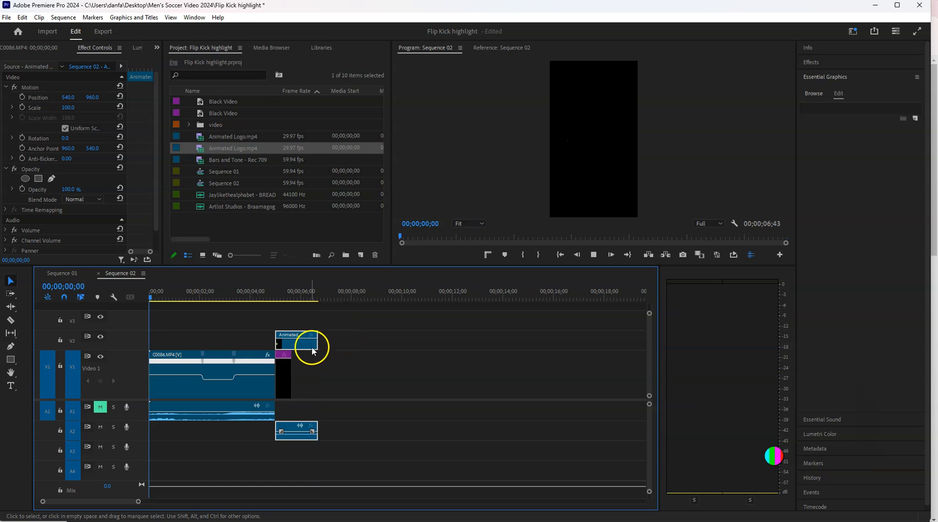
pyautogui.press('space')
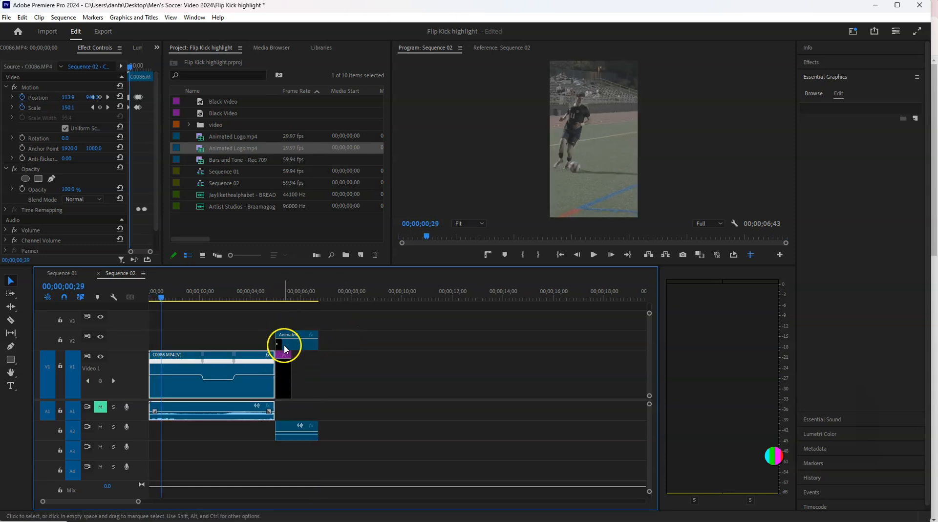
pyautogui.click(286, 326)
pyautogui.moveTo(161, 297); pyautogui.dragTo(287, 302)
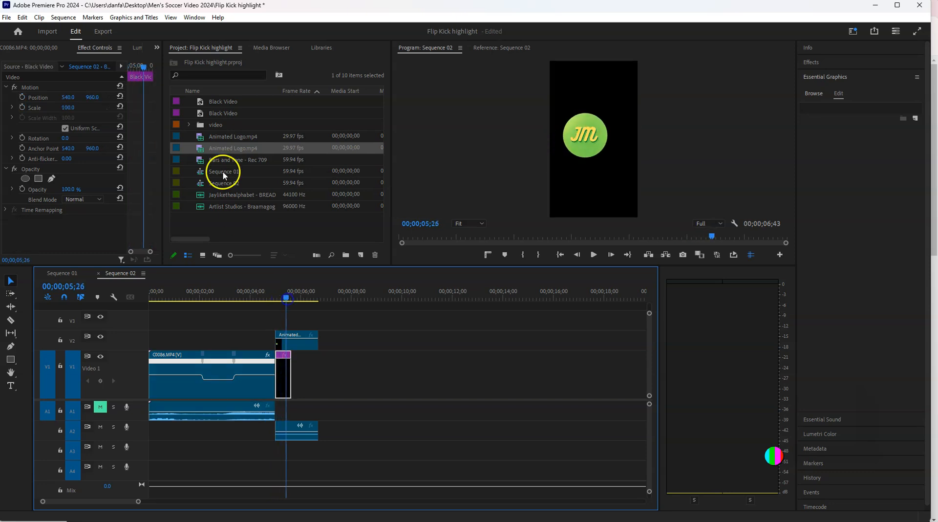
pyautogui.click(67, 276)
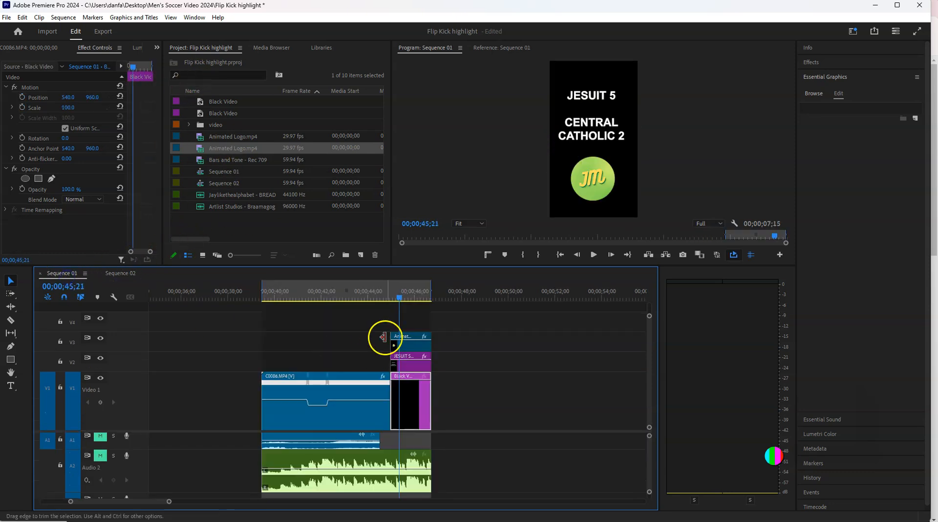
# - Unlink the Animated Logo clip's audio from its video in Sequence 02 and delete the audio part
pyautogui.moveTo(402, 299)
pyautogui.mouseDown()
pyautogui.moveTo(389, 302)
pyautogui.moveTo(422, 303)
pyautogui.moveTo(389, 306)
pyautogui.mouseUp()
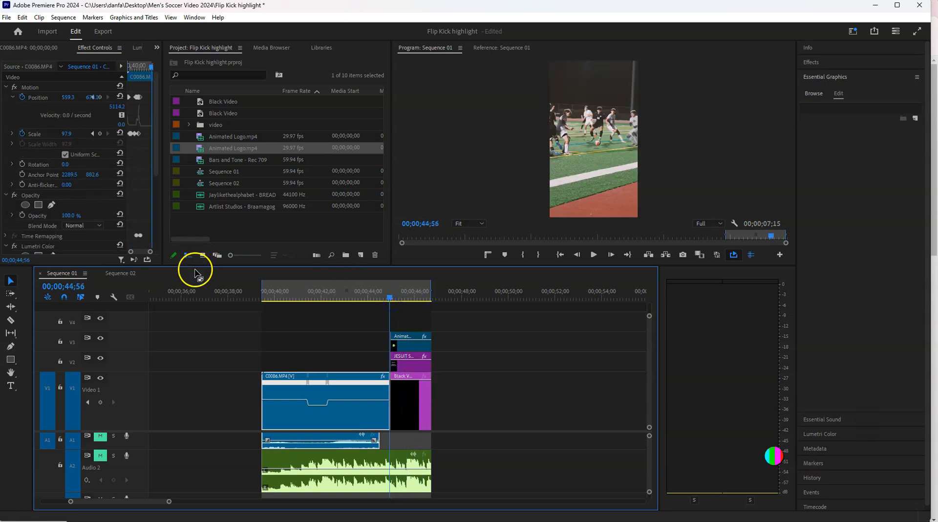
pyautogui.click(120, 272)
pyautogui.click(282, 383)
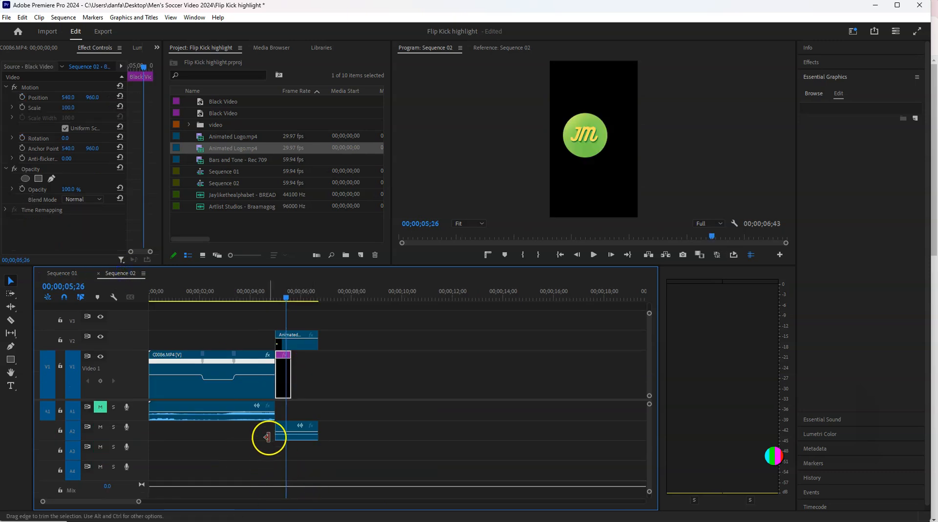
pyautogui.click(297, 433)
pyautogui.rightClick(301, 434)
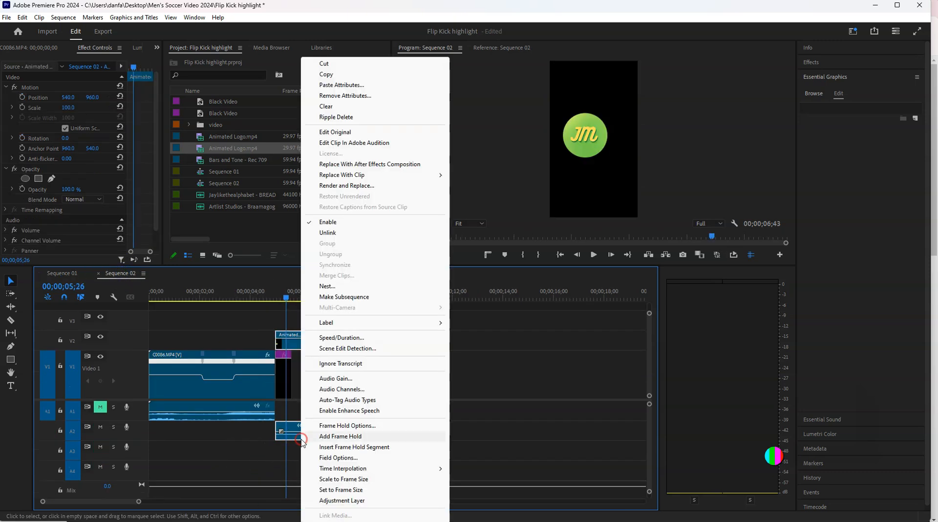
pyautogui.click(364, 233)
pyautogui.click(301, 440)
pyautogui.press('Delete')
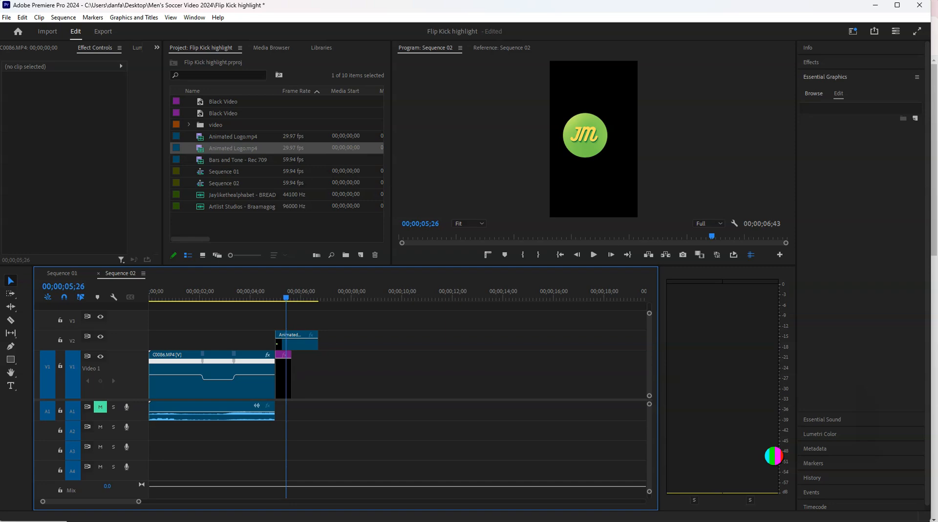
# - Switch to Artlist in the browser, preview Cry Sauce from around its middle in the downloaded songs, browse the list and return to Premiere Pro
pyautogui.hotkey('alt', 'Tab')
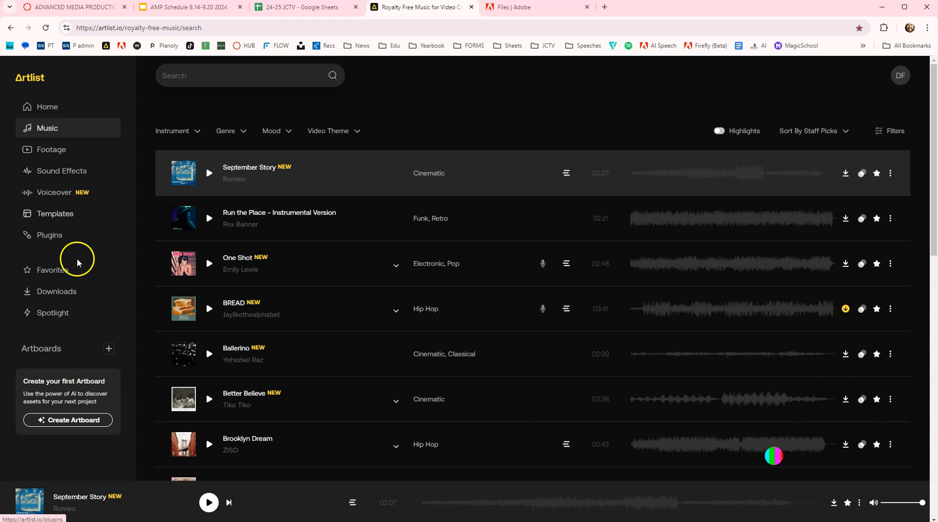
pyautogui.click(57, 295)
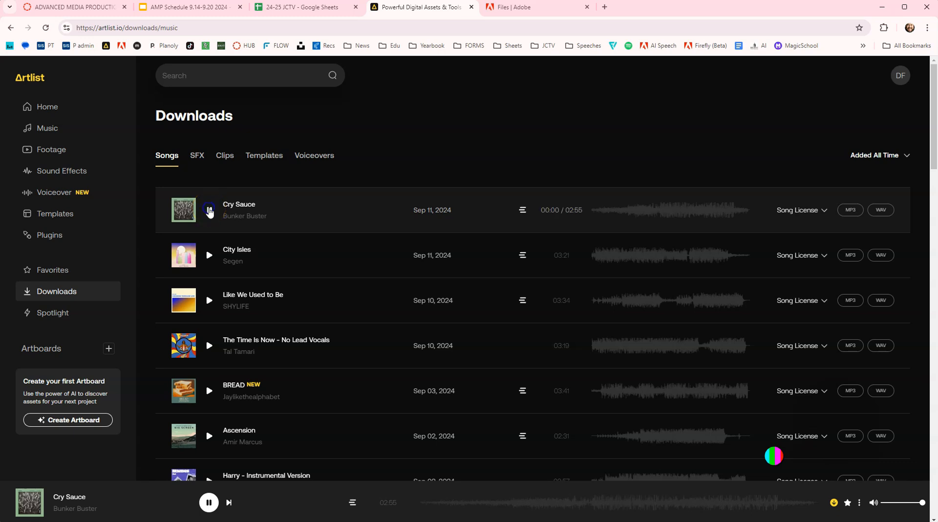
pyautogui.click(657, 210)
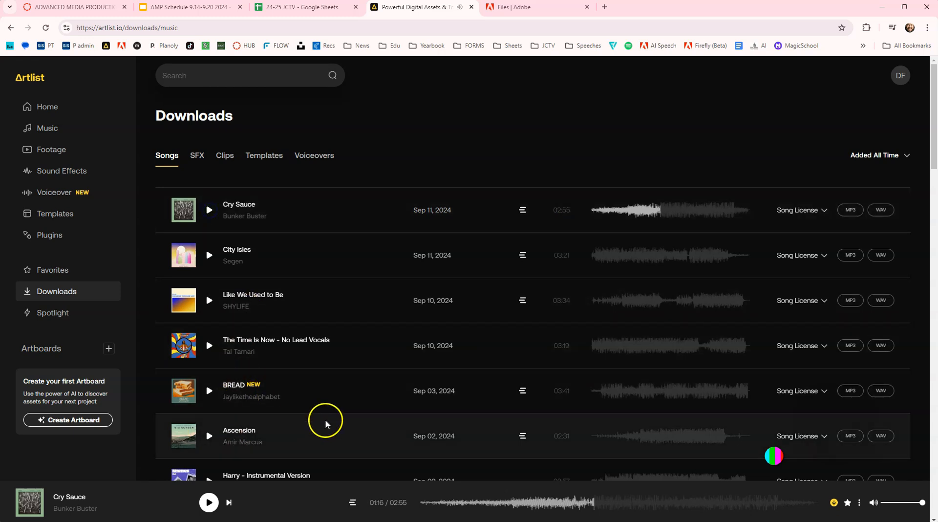
pyautogui.scroll(-3, 360, 320)
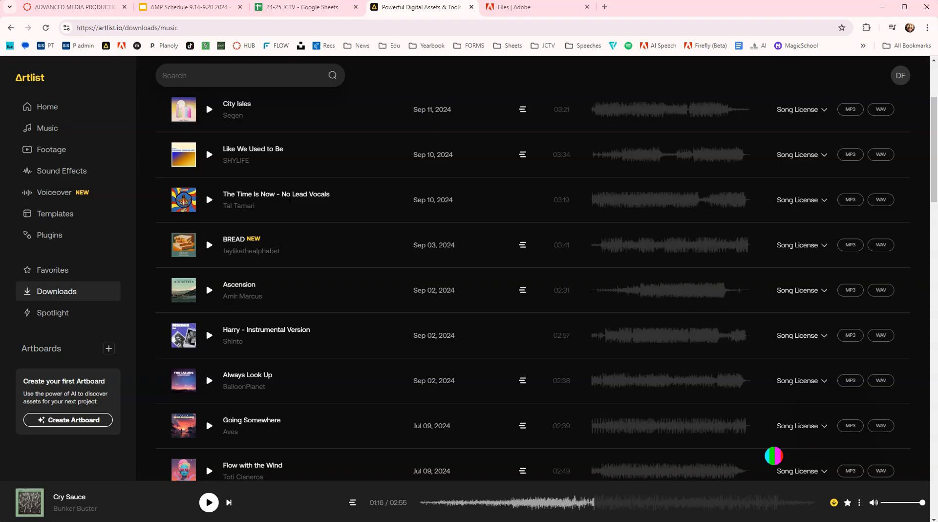
pyautogui.click(482, 521)
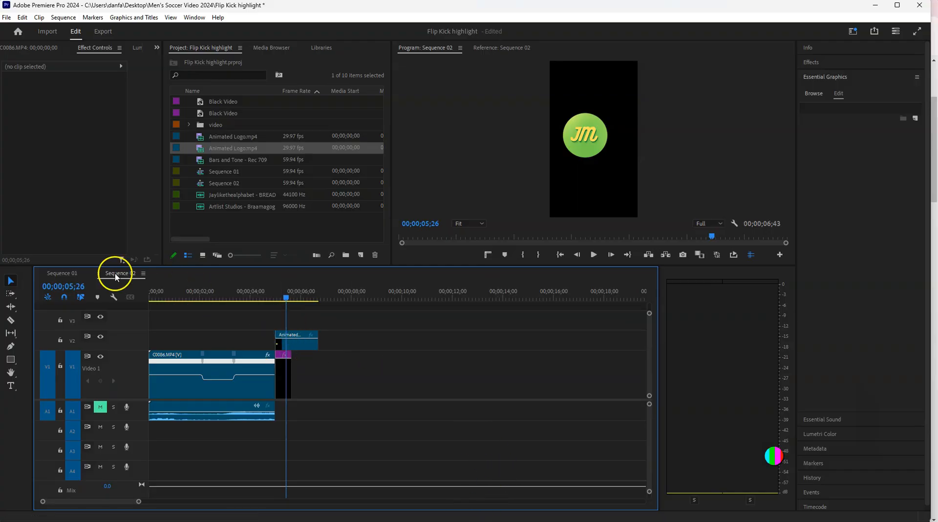
# - Unmute audio tracks A1 and A2 in Sequence 01 and play the highlight with its music from near the beginning
pyautogui.click(56, 273)
pyautogui.click(330, 484)
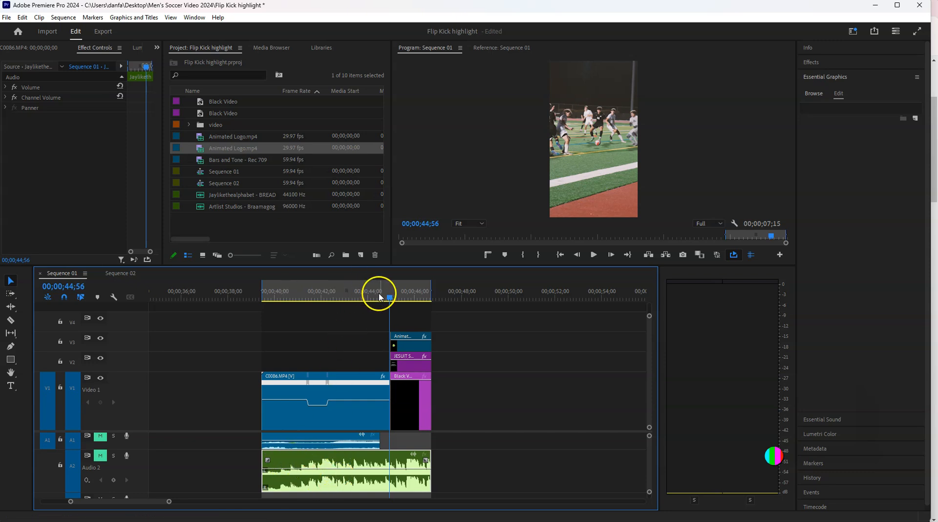
pyautogui.moveTo(389, 296); pyautogui.dragTo(266, 318)
pyautogui.click(100, 435)
pyautogui.click(100, 455)
pyautogui.press('space')
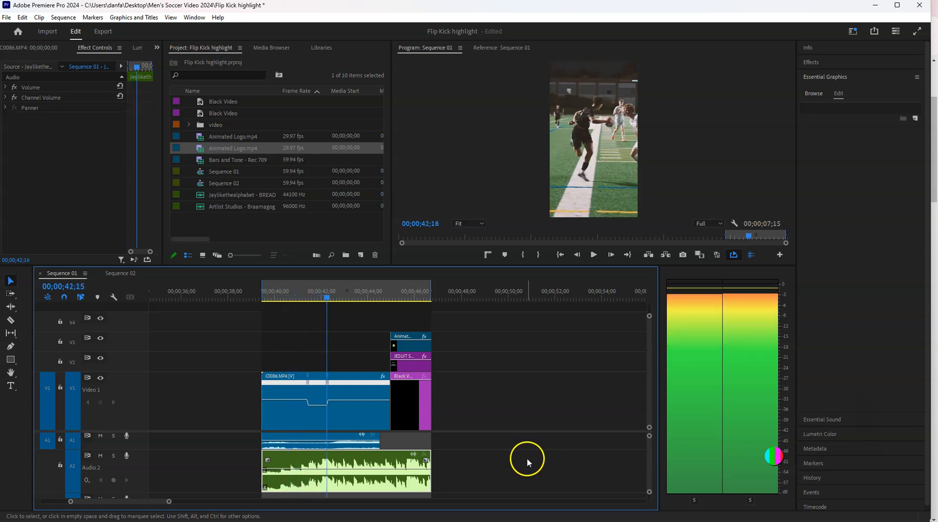
pyautogui.press('space')
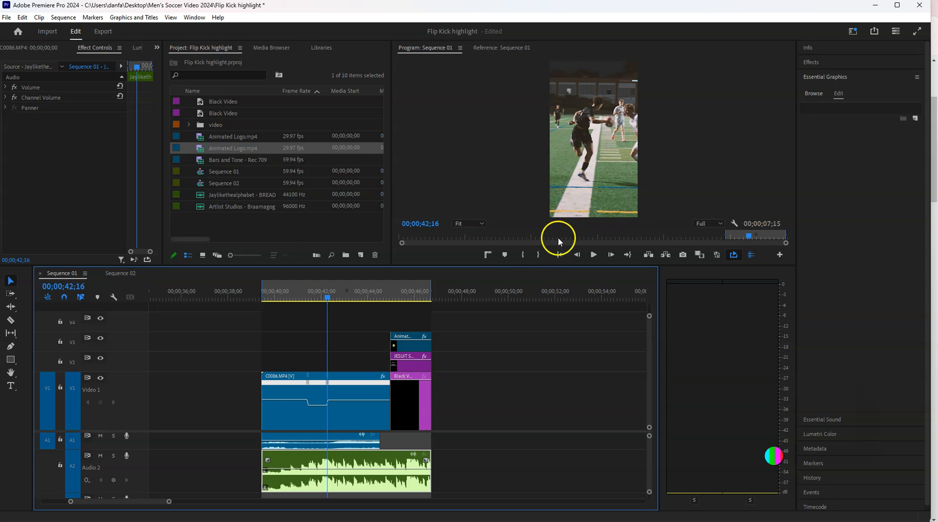
# - Open Sequence 02 and move the playhead to the end of the Animated Logo clip at 00;00;06;42
pyautogui.click(122, 274)
pyautogui.moveTo(289, 309); pyautogui.dragTo(318, 299)
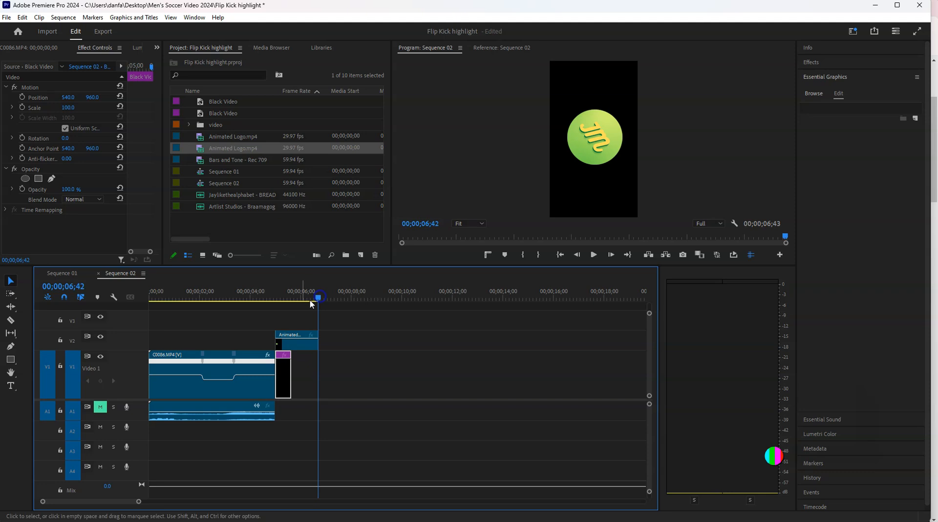